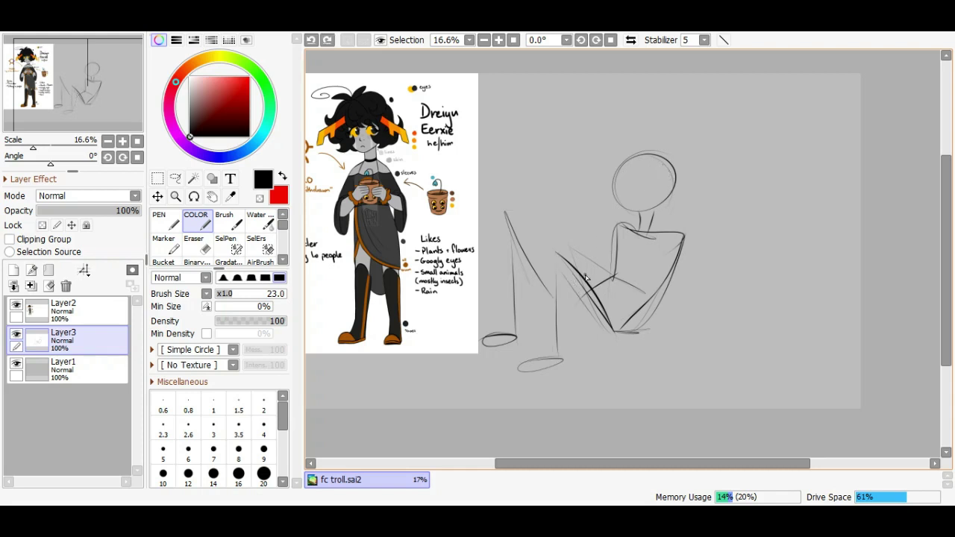
Sketch the outlines of the bent thighs and lower legs, and extend the feet of the seated figure
drag(550, 248, 610, 306)
drag(569, 272, 557, 356)
drag(548, 256, 539, 358)
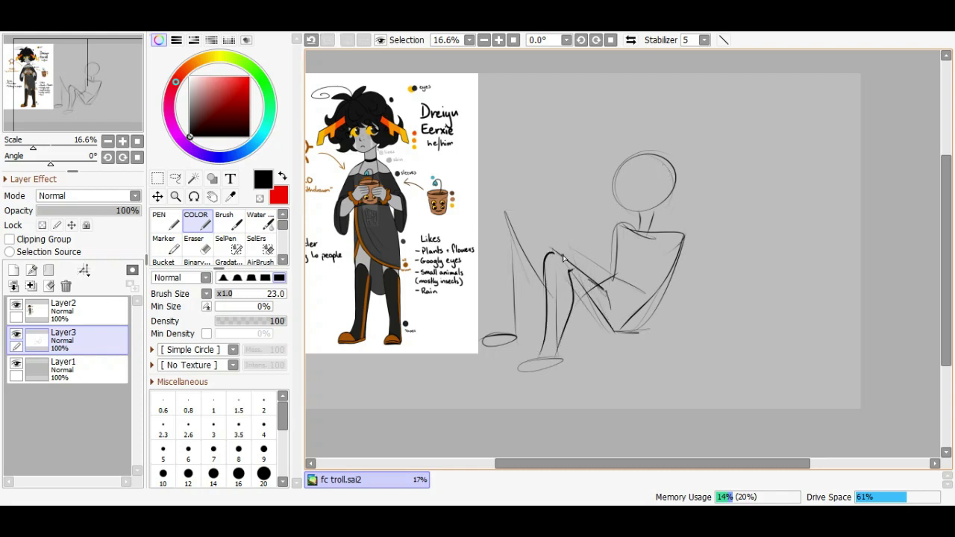
mouse_move(533, 263)
mouse_down()
mouse_move(500, 332)
mouse_move(554, 298)
mouse_up()
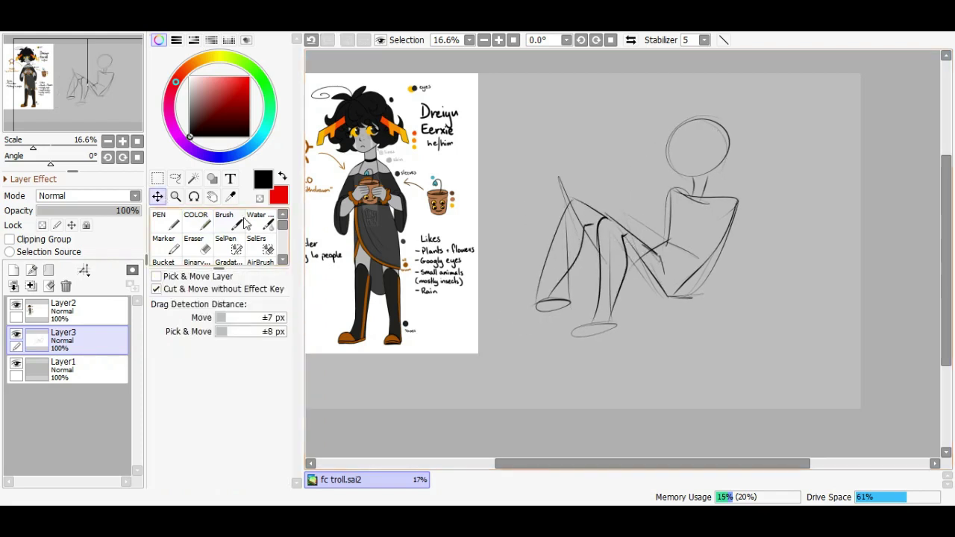
drag(497, 291, 546, 316)
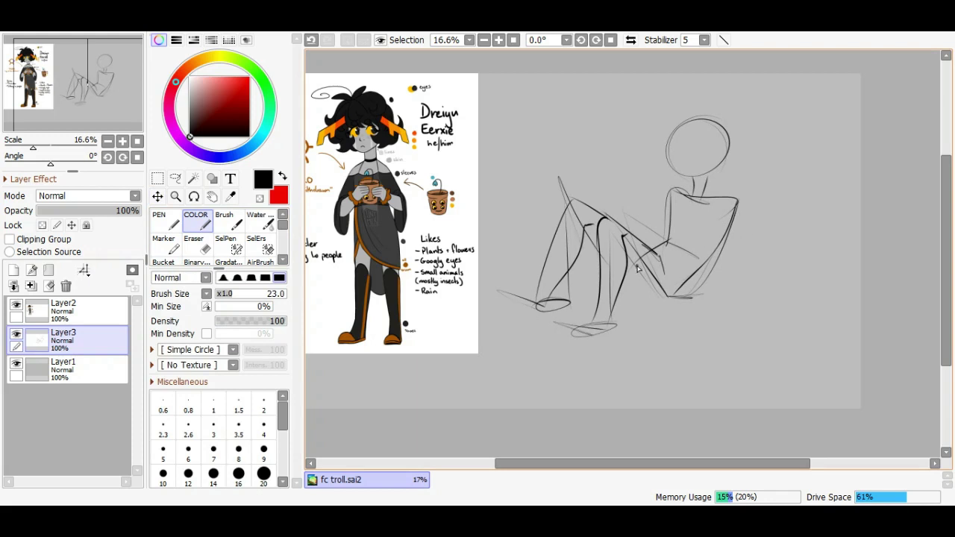
Sketch both bent arms of the figure, with one hand raised beside the shoulder
key(ctrl+z)
mouse_move(737, 203)
mouse_down()
mouse_move(731, 252)
mouse_move(685, 215)
mouse_move(740, 228)
mouse_move(693, 237)
mouse_move(723, 261)
mouse_move(735, 218)
mouse_move(730, 276)
mouse_up()
key(ctrl+z)
drag(728, 278, 682, 240)
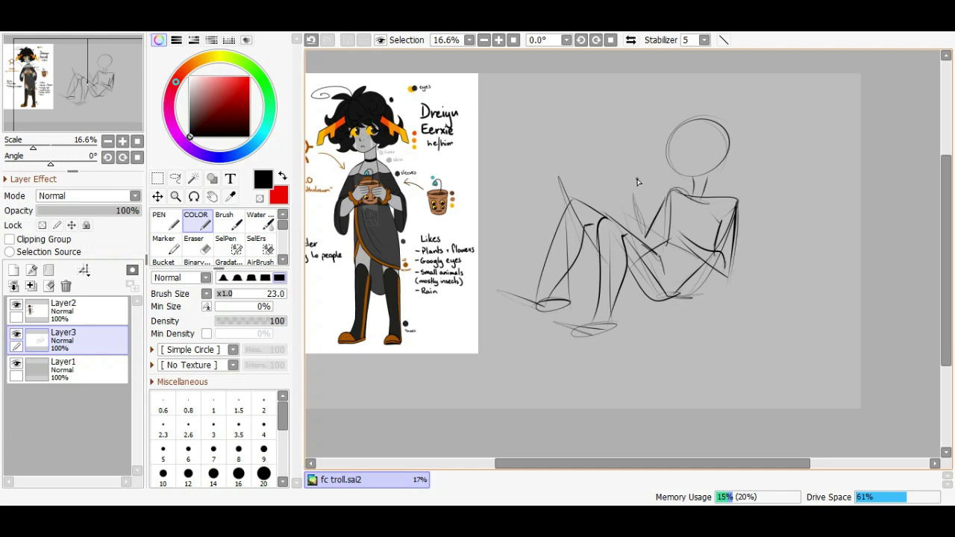
key(ctrl+z)
drag(631, 193, 658, 185)
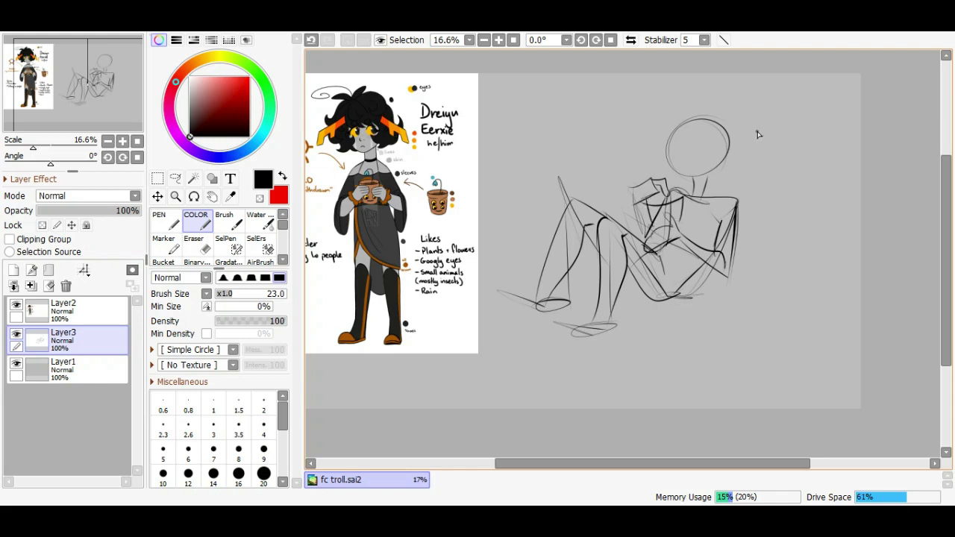
Sketch the eyes and mouth inside the head circle and firm up the shoulder line
key(ctrl+z)
drag(675, 148, 679, 158)
drag(698, 153, 711, 162)
drag(710, 192, 735, 206)
key(ctrl)
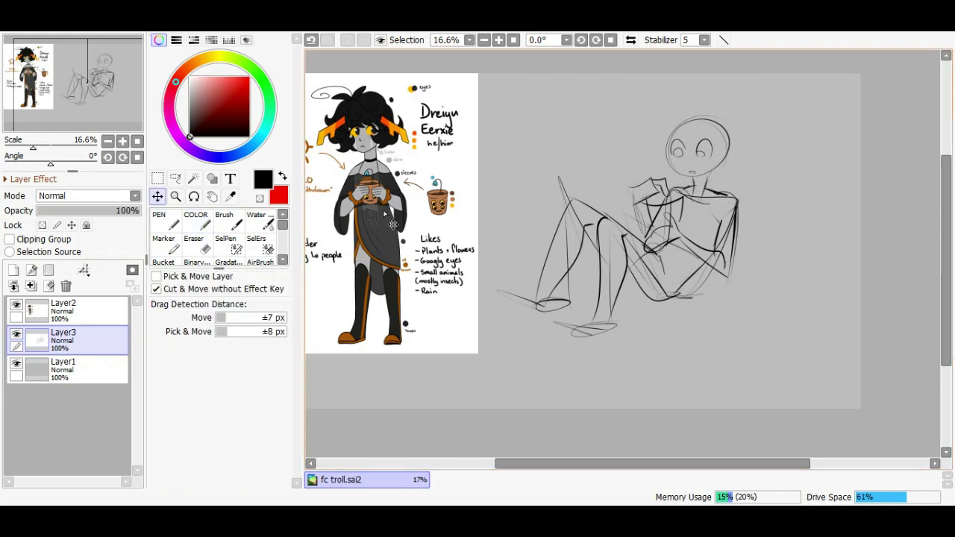
Sketch the drooping, angular forked horns on the sides of the head, as in the reference
drag(708, 351, 697, 363)
click(123, 141)
scroll(746, 209, up, 1)
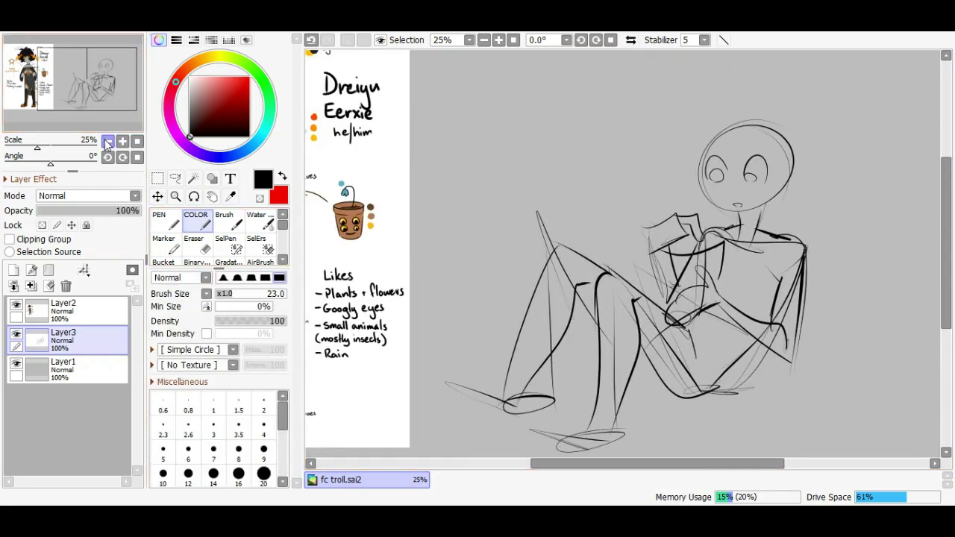
scroll(746, 209, down, 1)
drag(759, 216, 763, 242)
drag(773, 222, 768, 249)
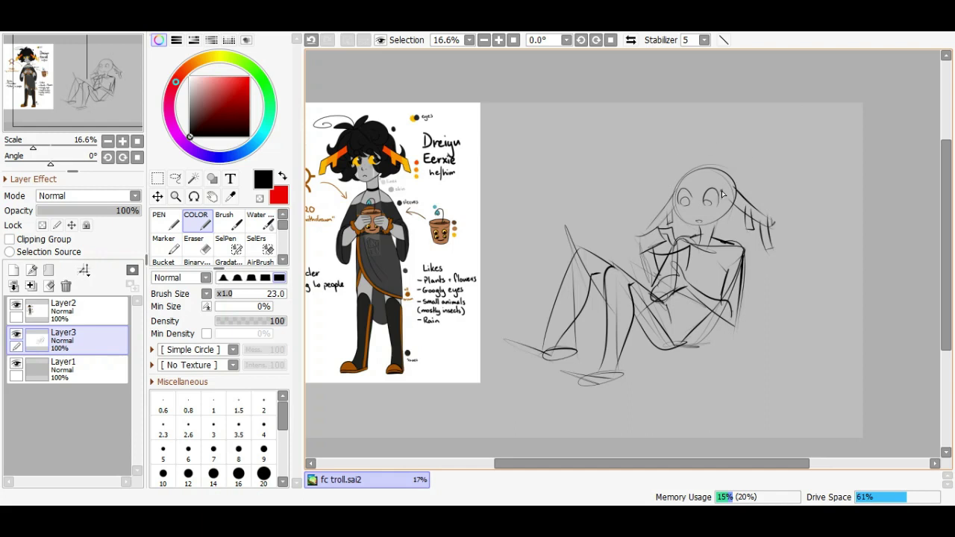
Sketch the spiky, messy hair around the head and the bangs over the forehead
drag(698, 159, 660, 177)
mouse_move(703, 157)
mouse_down()
mouse_move(767, 184)
mouse_move(713, 233)
mouse_up()
key(ctrl+z)
drag(738, 203, 716, 230)
drag(688, 174, 679, 200)
drag(689, 195, 726, 189)
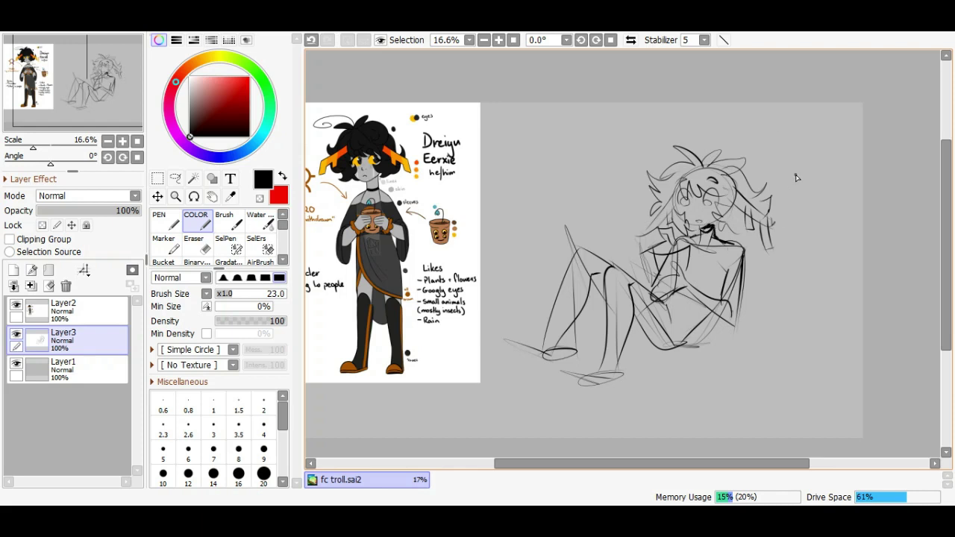
Sketch the edge of the off-shoulder top across the chest
key(ctrl+z)
mouse_move(685, 261)
mouse_down()
mouse_move(749, 277)
mouse_move(723, 290)
mouse_move(707, 272)
mouse_move(727, 288)
mouse_move(711, 270)
mouse_up()
key(ctrl+z)
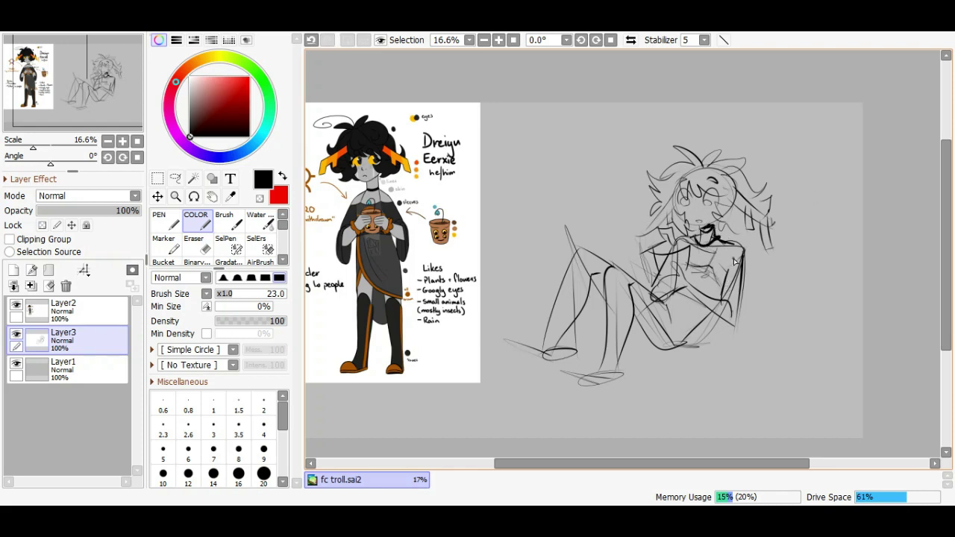
Sketch the long, pointed skirt panels hanging below the hips, and shape the shoes
drag(668, 293, 660, 395)
key(ctrl+z)
mouse_move(668, 300)
mouse_down()
mouse_move(665, 360)
mouse_move(676, 406)
mouse_up()
drag(703, 324, 691, 415)
drag(636, 333, 650, 439)
mouse_move(711, 320)
mouse_down()
mouse_move(705, 300)
mouse_move(675, 410)
mouse_up()
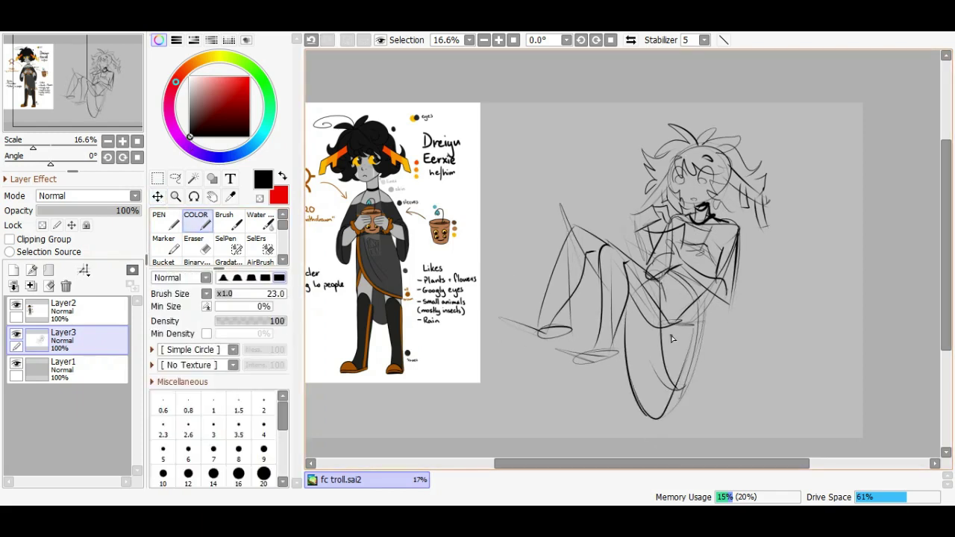
drag(638, 317, 646, 396)
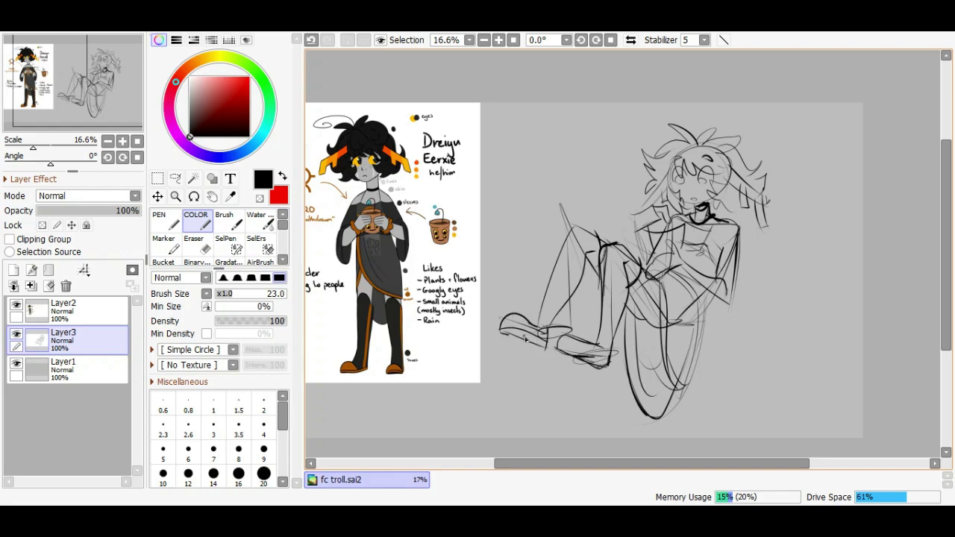
Sketch the long curled strand of hair rising from the top of the head
key(h)
key(h)
scroll(766, 181, up, 2)
drag(766, 181, 769, 188)
drag(651, 179, 738, 158)
key(ctrl+z)
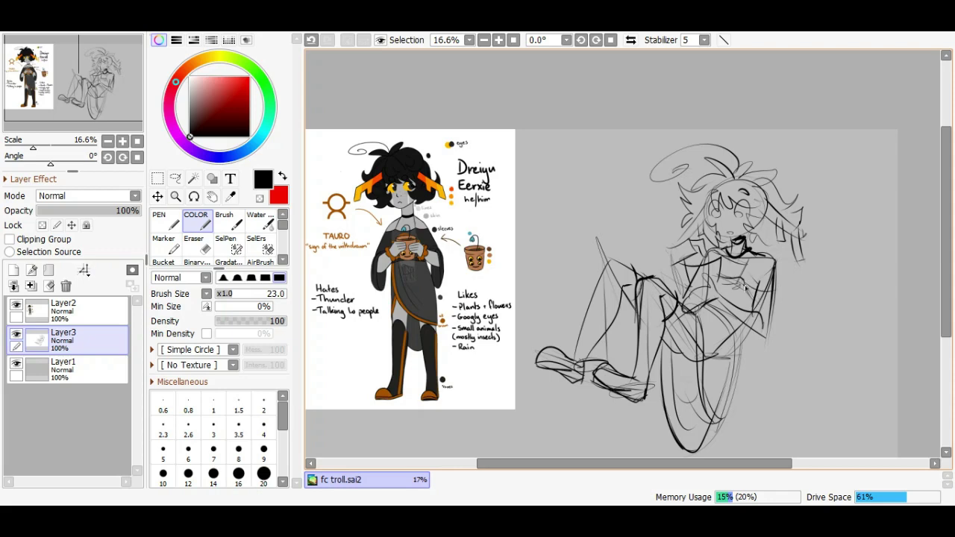
Sketch the long, loose sleeve hanging down from the near elbow
drag(745, 307, 748, 394)
key(ctrl+z)
drag(775, 293, 741, 347)
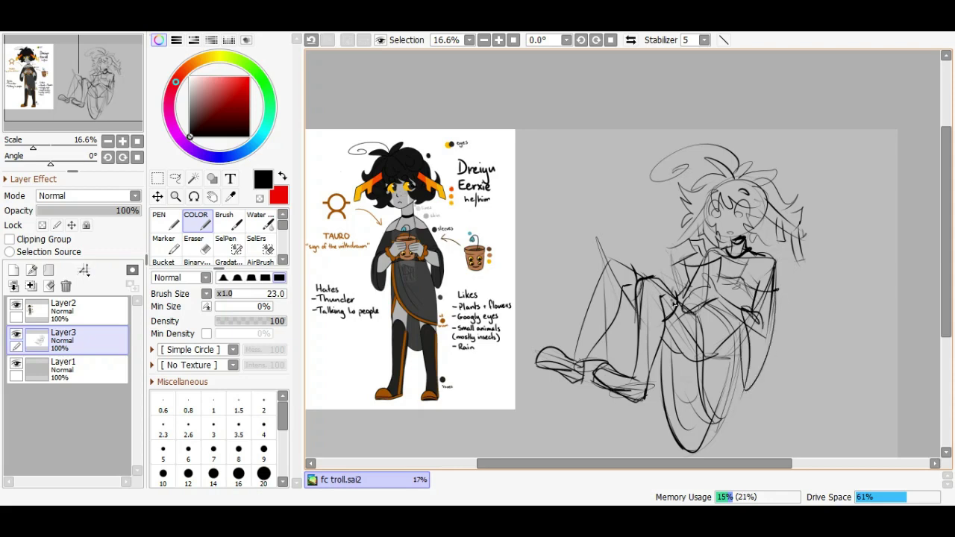
Refine the sketch of the hand at the waist, defining its thumb and fingers
scroll(669, 219, up, 2)
key(ctrl+z)
drag(776, 259, 760, 235)
drag(582, 251, 437, 172)
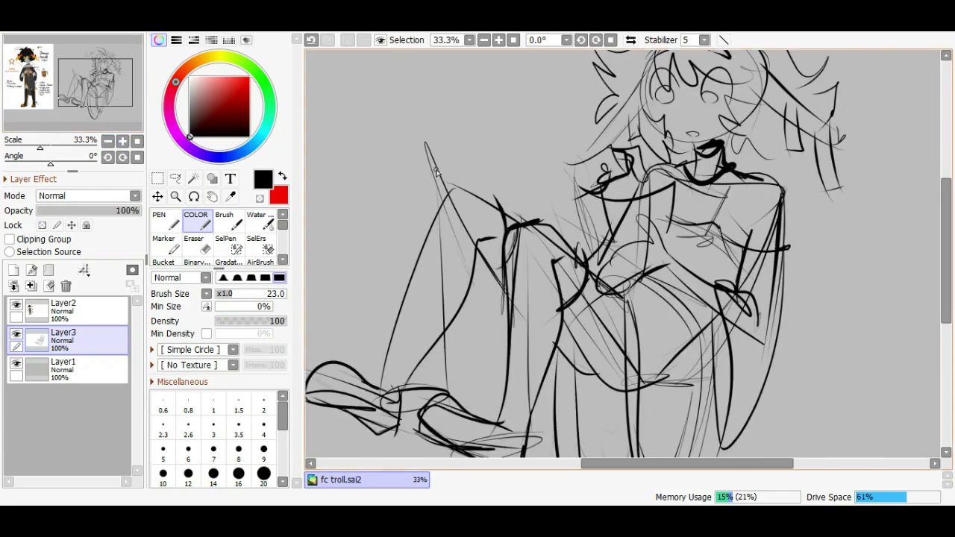
drag(621, 251, 625, 271)
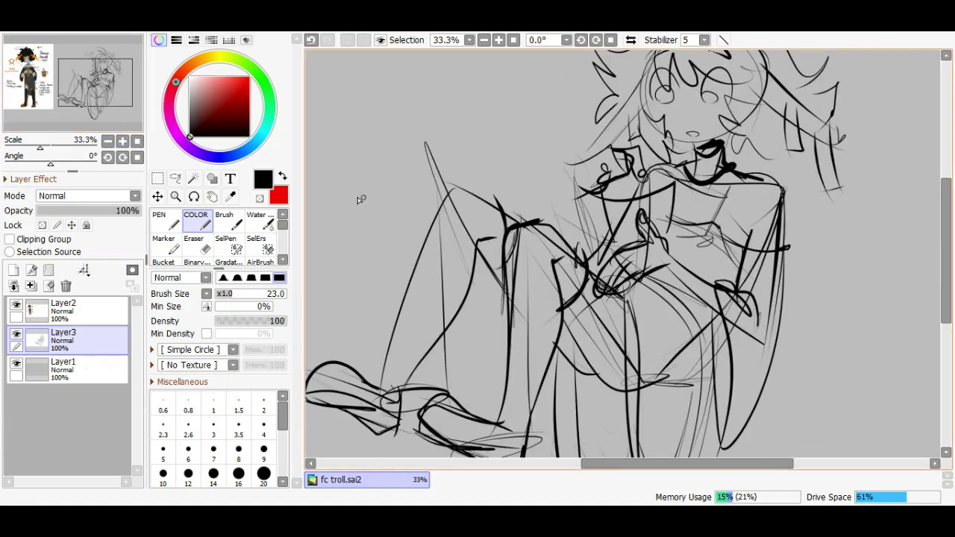
Sketch flower-like ruffled cuffs around both wrists, following the reference
scroll(82, 82, down, 1)
drag(94, 90, 76, 93)
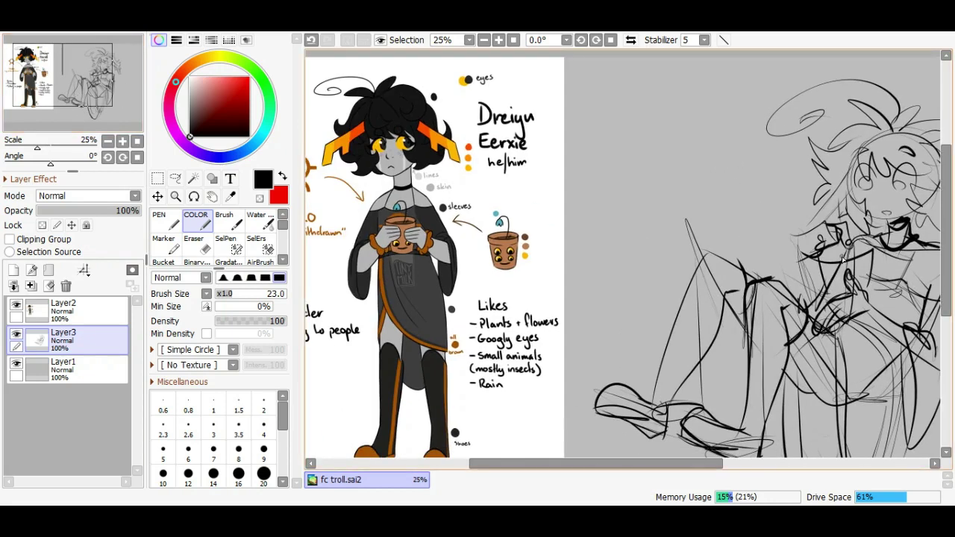
scroll(631, 206, down, 2)
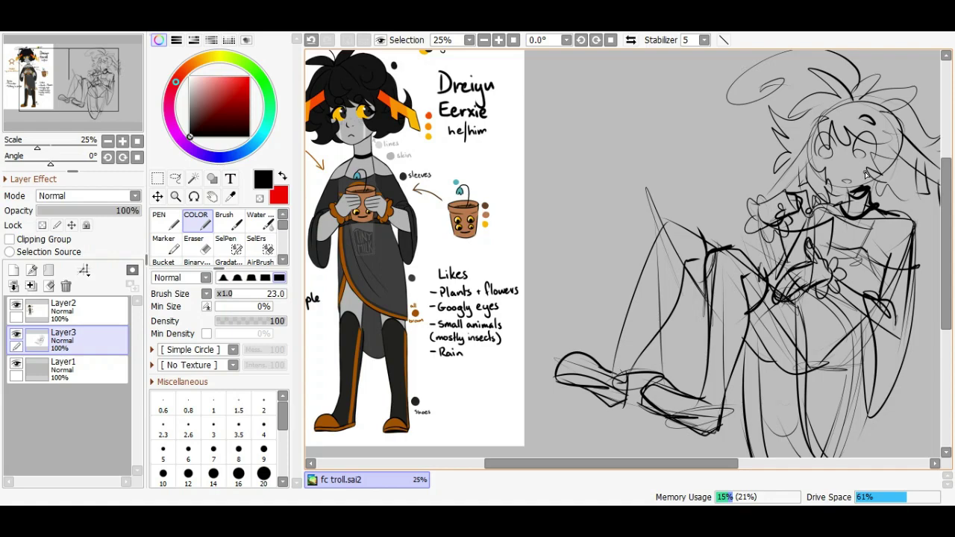
Lower the opacity of the sketch layer and add a new layer above it for the line art
drag(88, 82, 105, 82)
drag(139, 211, 83, 210)
click(13, 270)
drag(90, 78, 108, 112)
scroll(791, 194, up, 2)
mouse_move(632, 155)
mouse_down()
mouse_move(653, 163)
mouse_move(666, 186)
mouse_move(655, 200)
mouse_up()
key(ctrl+z)
drag(551, 186, 586, 176)
mouse_move(556, 191)
mouse_down()
mouse_move(621, 234)
mouse_move(614, 259)
mouse_move(604, 253)
mouse_move(630, 249)
mouse_up()
key(ctrl+z)
key(ctrl+z)
Reduce the sketch layer's opacity to 18% and reselect the new line art layer
click(75, 368)
drag(83, 210, 56, 210)
click(75, 339)
Ink the eyes with their pupils, the nose and the mouth over the faded sketch
key(c)
key(c)
drag(581, 172, 545, 177)
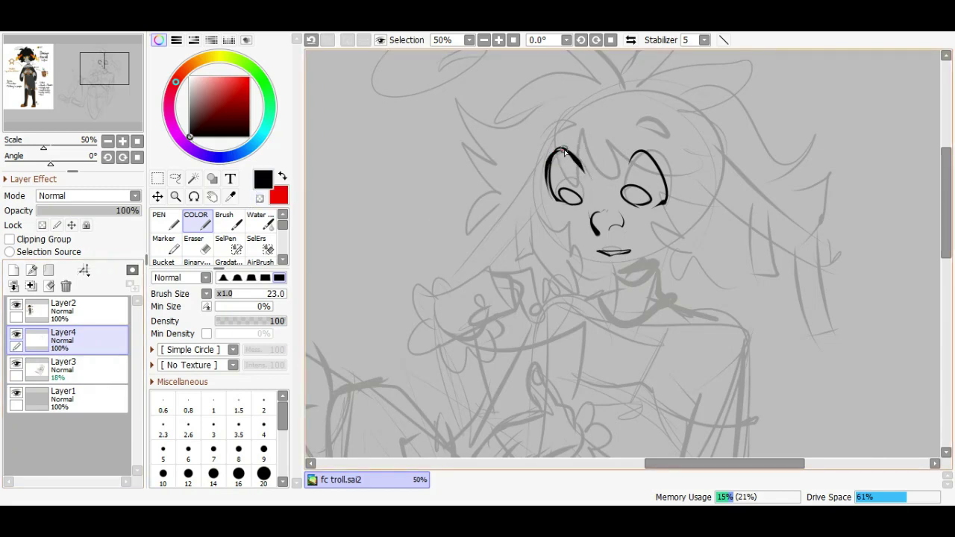
mouse_move(626, 160)
mouse_down()
mouse_move(661, 170)
mouse_move(666, 195)
mouse_up()
Ink the thick eyebrows and the pointed bangs falling between and over the eyes
drag(570, 126, 544, 139)
drag(636, 127, 665, 132)
drag(587, 117, 599, 170)
drag(608, 151, 620, 184)
drag(562, 138, 579, 181)
key(c)
key(c)
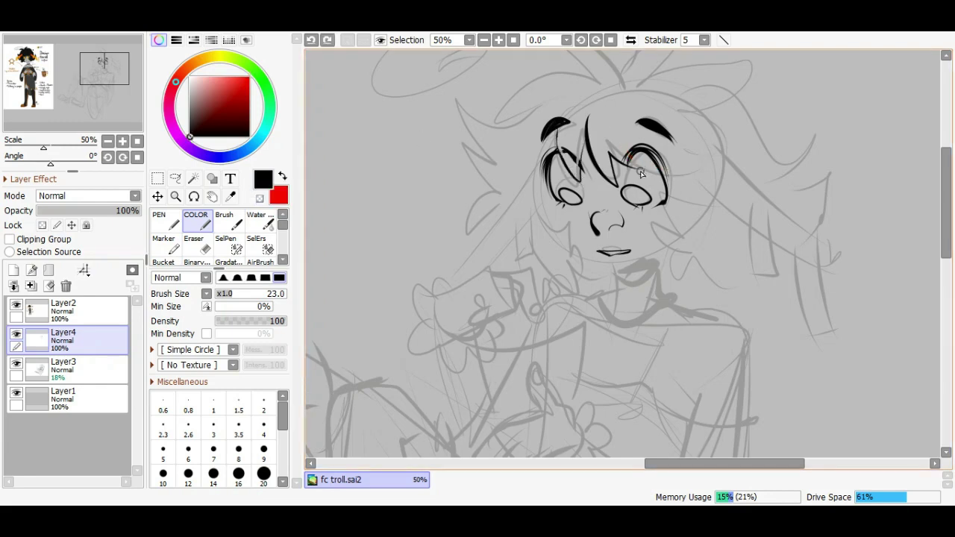
Ink the spiky locks framing the face and the hair tufts on the far side of the head
drag(701, 159, 618, 158)
drag(534, 117, 456, 110)
mouse_move(492, 145)
mouse_down()
mouse_move(567, 261)
mouse_move(557, 272)
mouse_up()
drag(711, 188, 683, 245)
drag(651, 227, 700, 260)
drag(744, 220, 731, 272)
mouse_move(713, 261)
mouse_down()
mouse_move(690, 287)
mouse_move(682, 275)
mouse_up()
drag(571, 259, 606, 283)
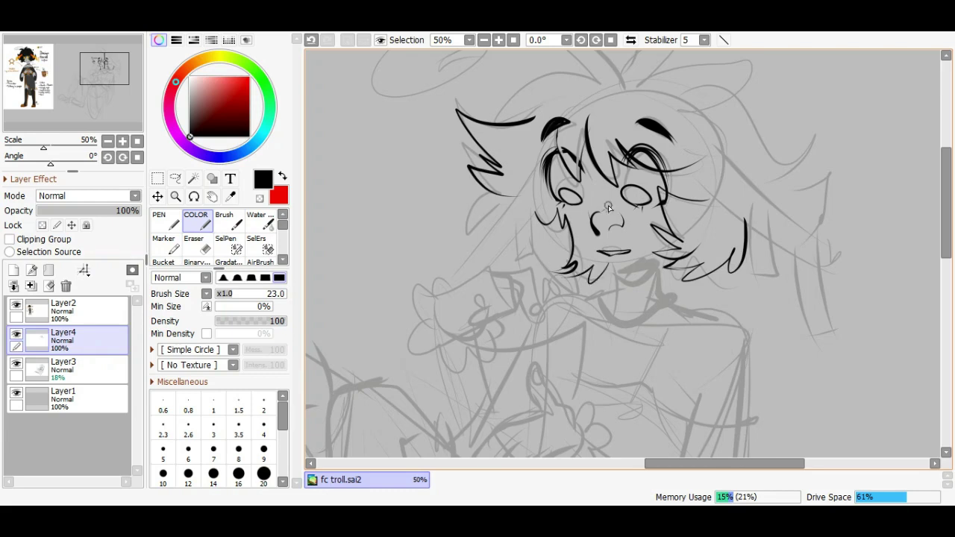
Ink the forked horn on the far side of the face
mouse_move(546, 150)
mouse_down()
mouse_move(494, 209)
mouse_move(542, 205)
mouse_move(457, 290)
mouse_up()
key(ctrl+z)
click(71, 92)
click(106, 72)
key(ctrl+z)
drag(431, 206, 436, 271)
mouse_move(464, 197)
mouse_down()
mouse_move(452, 254)
mouse_move(462, 249)
mouse_up()
drag(456, 209, 438, 263)
key(ctrl+z)
key(ctrl+z)
key(x)
mouse_move(678, 117)
mouse_down()
mouse_move(810, 234)
mouse_move(814, 215)
mouse_up()
key(ctrl+z)
key(x)
drag(716, 173, 791, 224)
key(ctrl+z)
Ink the larger forked horn on the near side of the head, including its inner prong
mouse_move(685, 114)
mouse_down()
mouse_move(799, 211)
mouse_move(798, 291)
mouse_up()
drag(781, 219, 775, 288)
drag(776, 288, 801, 290)
drag(741, 200, 741, 254)
drag(754, 216, 754, 260)
key(ctrl+z)
key(ctrl+z)
drag(748, 199, 755, 259)
drag(753, 217, 755, 259)
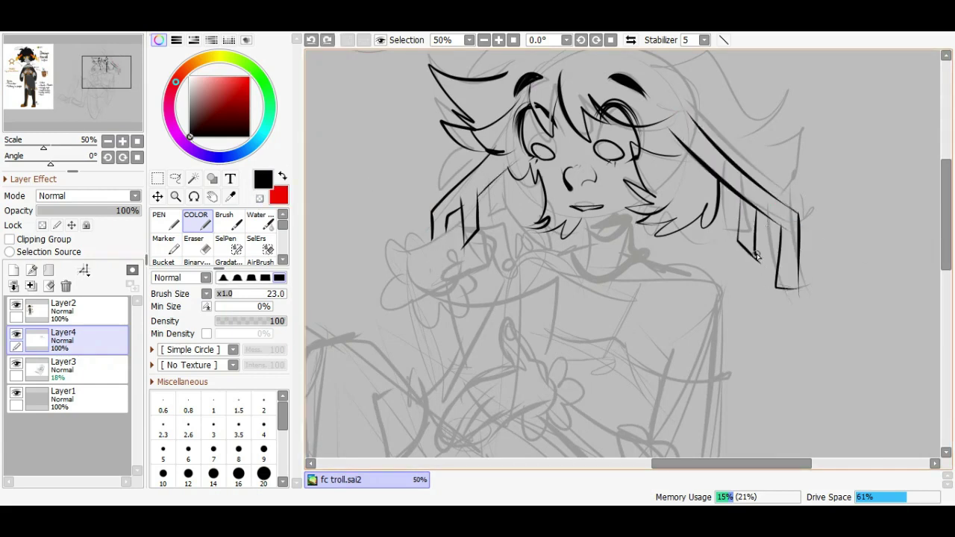
Ink the spiky hair tufts along the crown of the head
drag(752, 219, 726, 323)
drag(444, 138, 555, 147)
drag(436, 133, 475, 183)
mouse_move(489, 105)
mouse_down()
mouse_move(563, 149)
mouse_move(635, 95)
mouse_up()
drag(589, 142, 674, 108)
Ink the jagged hair spikes on the near side of the head, down to the horn
drag(619, 143, 727, 149)
drag(665, 168, 725, 232)
key(ctrl+z)
key(ctrl+z)
drag(682, 139, 758, 172)
drag(701, 222, 752, 282)
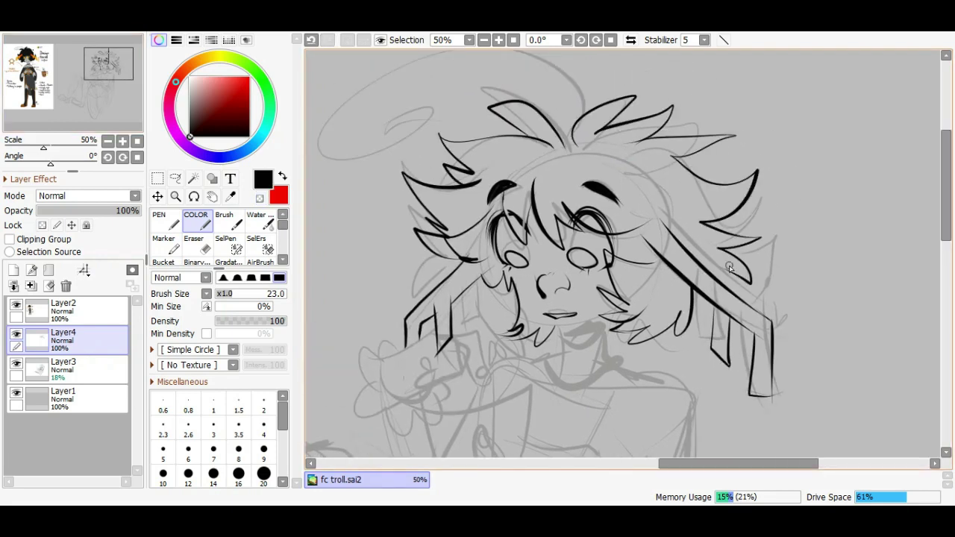
Ink the inner curl of the long strand of hair above the head
scroll(575, 143, down, 1)
key(ctrl+z)
mouse_move(591, 152)
mouse_down()
mouse_move(473, 171)
mouse_move(524, 130)
mouse_up()
key(ctrl+z)
key(ctrl+z)
key(ctrl+z)
drag(489, 158, 525, 130)
Restore black as the drawing color and ink the jawline and neck
key(minus)
key(minus)
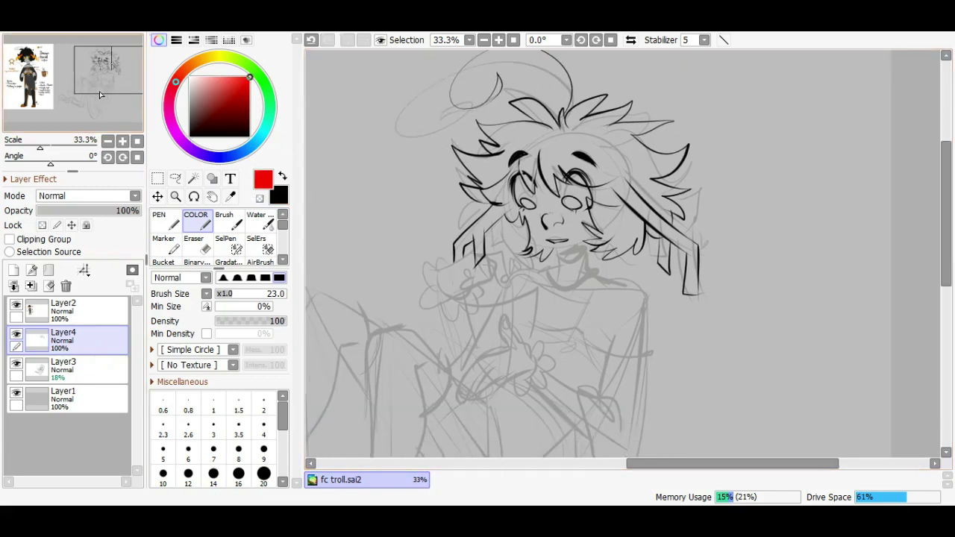
click(282, 176)
scroll(508, 253, up, 1)
mouse_move(481, 248)
mouse_down()
mouse_move(537, 254)
mouse_move(526, 251)
mouse_move(571, 243)
mouse_up()
key(x)
key(ctrl+z)
drag(526, 255, 527, 291)
drag(586, 228, 526, 259)
scroll(560, 246, down, 2)
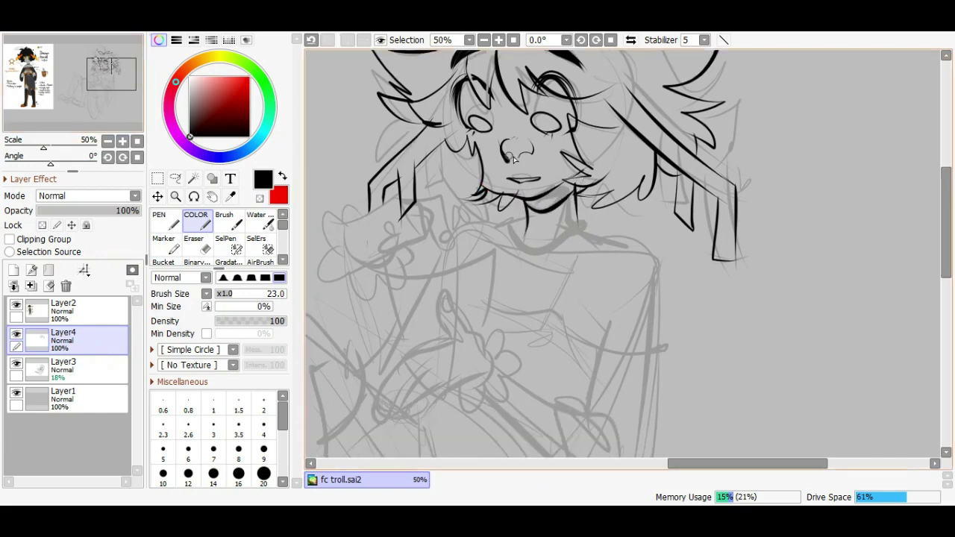
Ink the near shoulder and upper arm down to the sleeve's top edge
key(minus)
scroll(533, 218, down, 1)
key(x)
drag(665, 237, 707, 309)
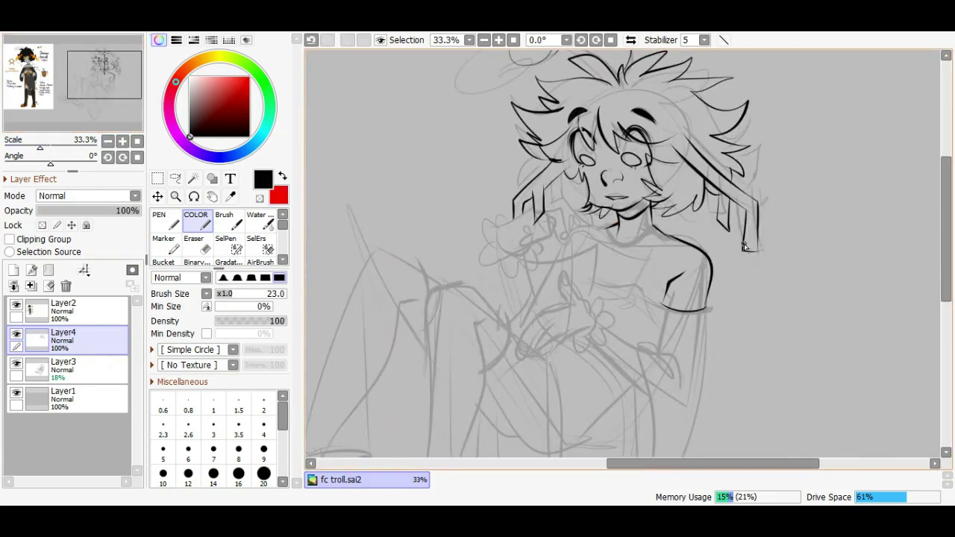
Ink the long, drooping sleeve of the near arm, from its upper edge to its pointed end
scroll(701, 315, down, 2)
drag(646, 210, 657, 287)
drag(616, 252, 624, 403)
mouse_move(692, 211)
mouse_down()
mouse_move(661, 365)
mouse_move(617, 401)
mouse_up()
key(ctrl+z)
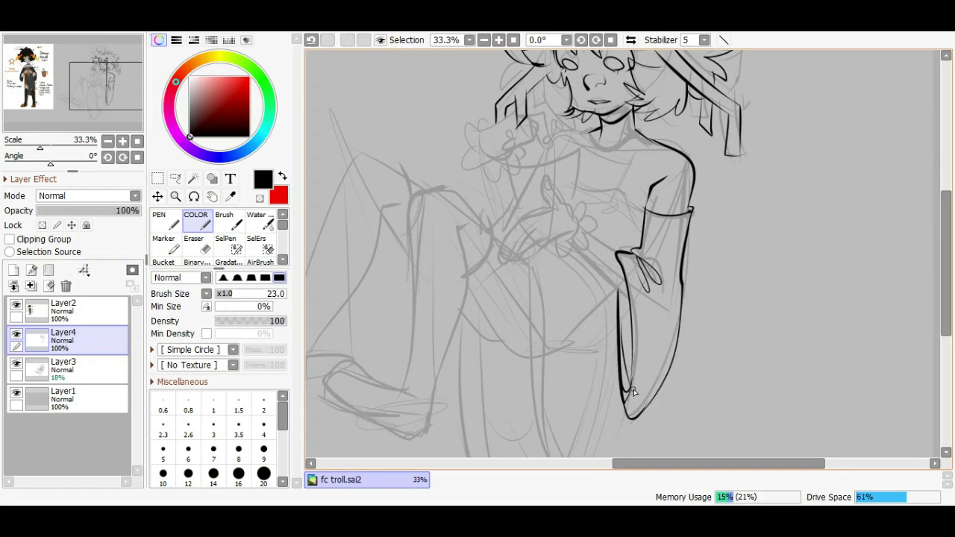
Ink the near forearm and the ruffled cuff around its wrist
scroll(634, 393, up, 2)
key(ctrl+z)
mouse_move(568, 312)
mouse_down()
mouse_move(591, 290)
mouse_move(631, 332)
mouse_move(629, 370)
mouse_up()
key(ctrl+z)
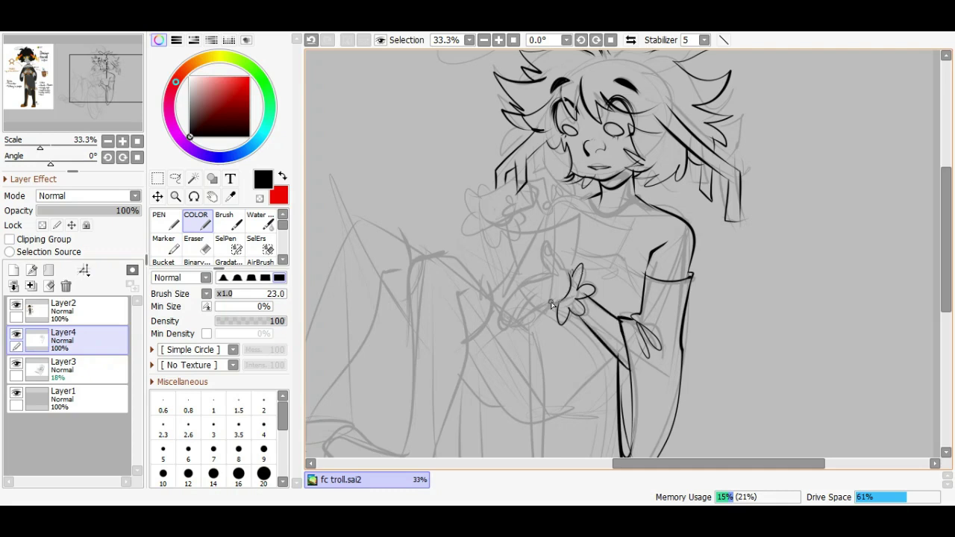
Ink the near hand's open palm, with the thumb raised and the fingers extended below the pot's position
scroll(554, 306, up, 1)
key(ctrl+z)
drag(502, 233, 524, 277)
mouse_move(522, 255)
mouse_down()
mouse_move(542, 283)
mouse_move(535, 293)
mouse_up()
key(ctrl+z)
drag(515, 237, 508, 250)
drag(495, 285, 443, 367)
mouse_move(500, 305)
mouse_down()
mouse_move(472, 334)
mouse_move(477, 328)
mouse_up()
key(ctrl+z)
drag(445, 368, 504, 325)
key(ctrl+z)
mouse_move(463, 349)
mouse_down()
mouse_move(522, 326)
mouse_move(520, 353)
mouse_up()
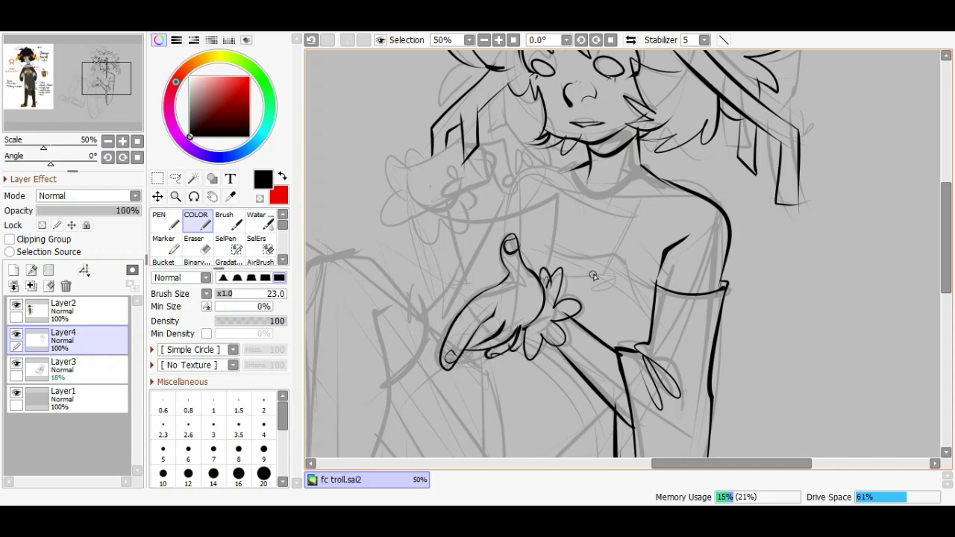
Ink the choker and the top's neckline across the chest, and fill the shadow under the chin with black
mouse_move(641, 254)
mouse_down()
mouse_move(606, 239)
mouse_move(593, 246)
mouse_move(579, 230)
mouse_up()
mouse_move(496, 216)
mouse_down()
mouse_move(567, 233)
mouse_move(610, 158)
mouse_up()
drag(510, 142, 555, 146)
click(567, 118)
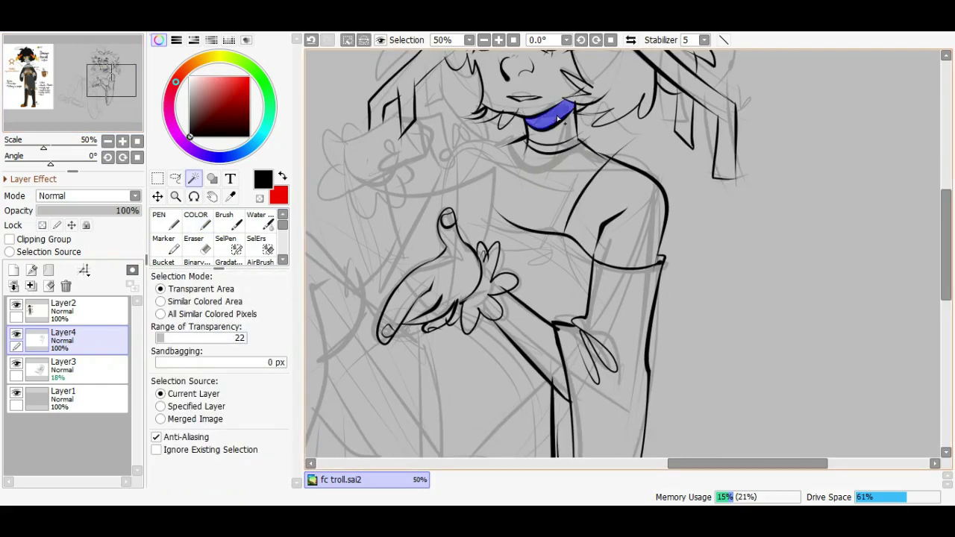
Move the reference layer below the faded sketch layer and shift the reference sheet close beside the drawing
click(109, 141)
mouse_move(100, 96)
mouse_down()
mouse_move(38, 93)
mouse_move(85, 99)
mouse_up()
drag(64, 309, 64, 367)
drag(321, 254, 574, 251)
Remove the reference sheet's white background using a similar-color selection, and clear the selection
click(193, 178)
click(460, 226)
key(ctrl+d)
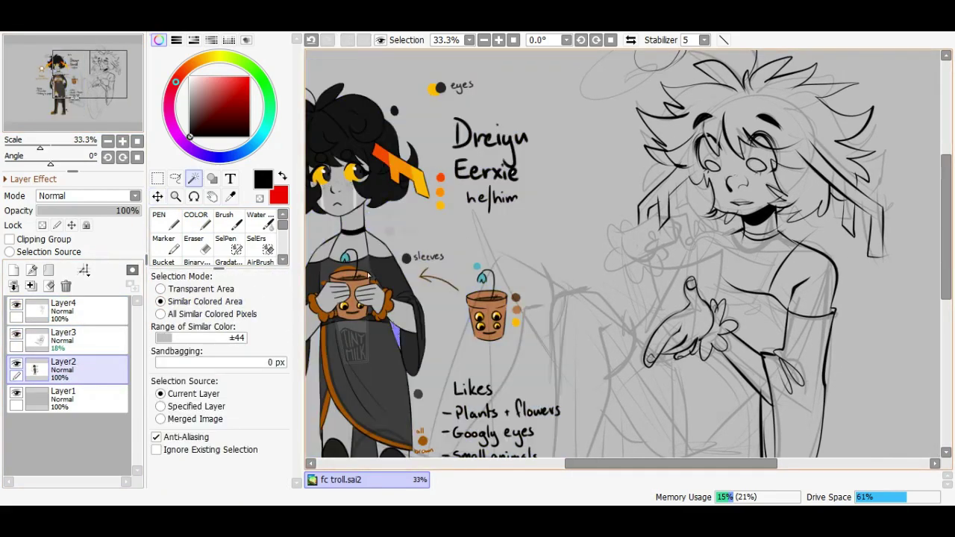
Ink the flower pot's tapered sides and rim above the near hand on the line art layer
scroll(460, 227, down, 1)
scroll(461, 227, up, 1)
click(37, 314)
click(195, 220)
scroll(493, 183, up, 1)
drag(516, 255, 531, 348)
key(ctrl+z)
drag(500, 266, 521, 357)
mouse_move(500, 265)
mouse_down()
mouse_move(628, 263)
mouse_move(625, 309)
mouse_up()
key(ctrl+z)
drag(624, 242, 620, 298)
key(ctrl+z)
Ink the soil inside the pot's rim and the curved plant stem rising from it
mouse_move(589, 261)
mouse_down()
mouse_move(633, 252)
mouse_move(627, 267)
mouse_up()
drag(577, 257, 597, 211)
key(ctrl+z)
key(ctrl+z)
drag(577, 263, 590, 218)
key(c)
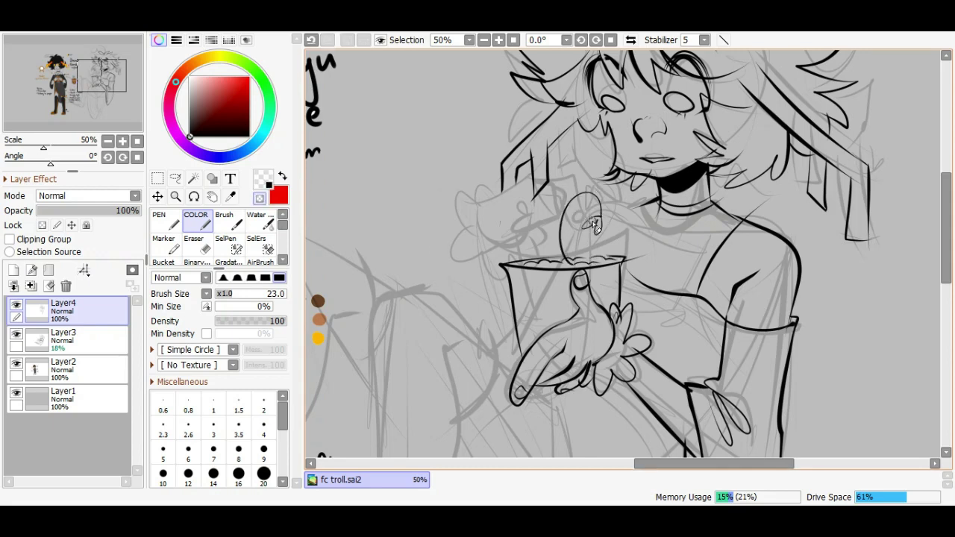
Ink the far hand reaching for the sprout, with its fingers and the ruffled cuff around its wrist
scroll(589, 179, up, 1)
key(c)
mouse_move(412, 263)
mouse_down()
mouse_move(455, 200)
mouse_move(498, 184)
mouse_move(531, 242)
mouse_up()
drag(490, 217, 484, 262)
mouse_move(526, 191)
mouse_down()
mouse_move(537, 240)
mouse_move(558, 240)
mouse_move(568, 193)
mouse_move(546, 243)
mouse_up()
key(ctrl+z)
mouse_move(564, 188)
mouse_down()
mouse_move(590, 245)
mouse_move(582, 232)
mouse_up()
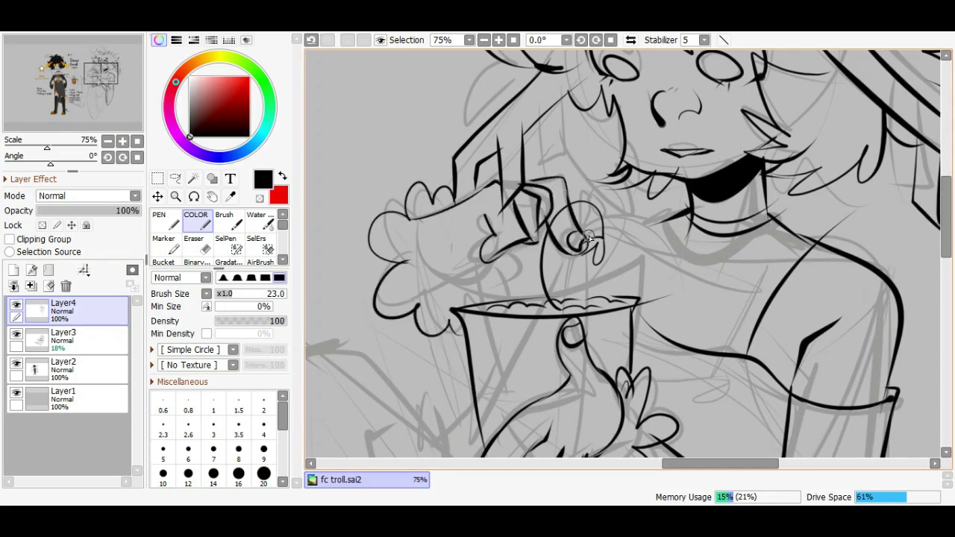
Ink the far forearm running down from its cuff beside the pot, and clean up stray line ends
drag(492, 258, 458, 280)
mouse_move(520, 246)
mouse_down()
mouse_move(492, 267)
mouse_move(500, 301)
mouse_up()
drag(458, 264, 445, 276)
drag(461, 217, 417, 290)
key(ctrl+z)
key(ctrl+y)
key(ctrl+z)
key(ctrl+y)
click(260, 198)
click(279, 177)
Ink the long skirt's waist edge, its overlapping front panel with trim, and the fabric hanging behind it
scroll(455, 316, down, 2)
scroll(454, 315, down, 2)
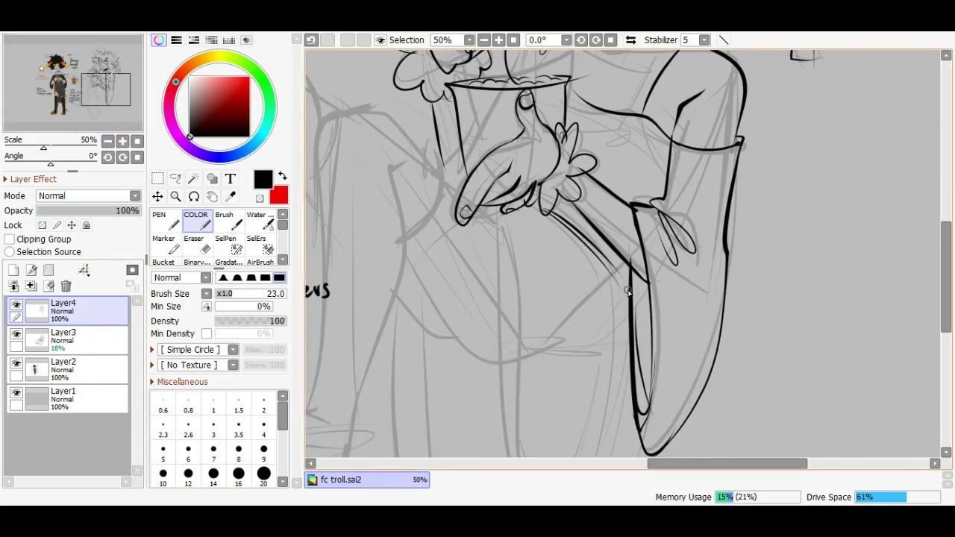
scroll(629, 269, down, 2)
scroll(517, 138, down, 1)
drag(517, 138, 573, 383)
mouse_move(598, 177)
mouse_down()
mouse_move(573, 385)
mouse_move(444, 204)
mouse_up()
drag(515, 133, 579, 367)
key(ctrl+z)
key(ctrl+z)
mouse_move(569, 189)
mouse_down()
mouse_move(652, 293)
mouse_move(664, 271)
mouse_move(811, 268)
mouse_move(705, 177)
mouse_up()
drag(614, 237, 687, 302)
key(ctrl+z)
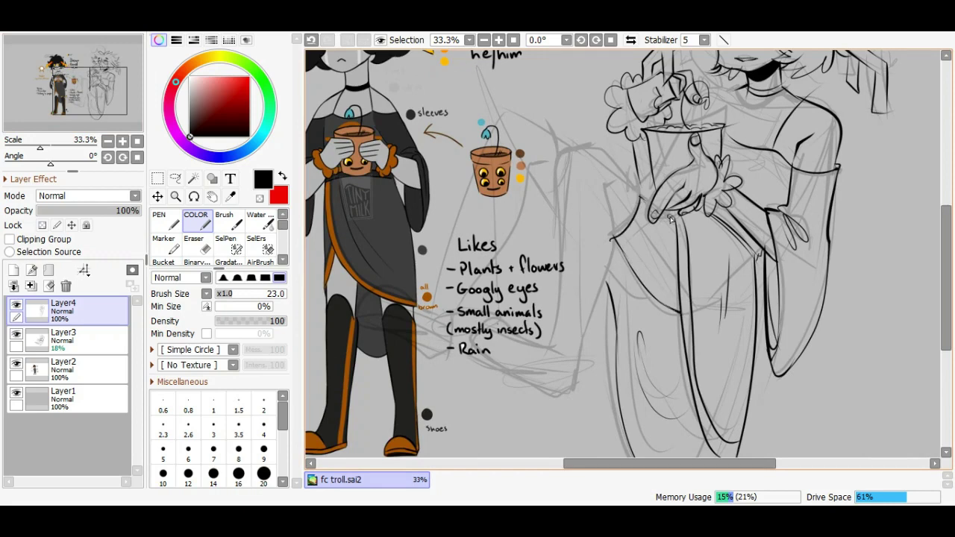
Ink the near raised leg from knee to ankle, and delete the stray line around the knee
drag(560, 246, 587, 149)
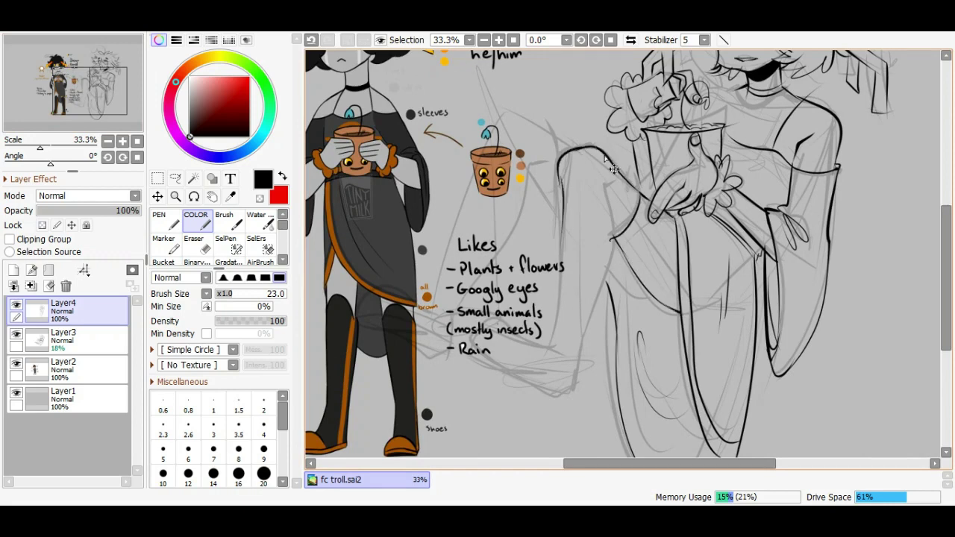
drag(619, 185, 564, 405)
key(l)
drag(548, 187, 564, 154)
key(Delete)
key(n)
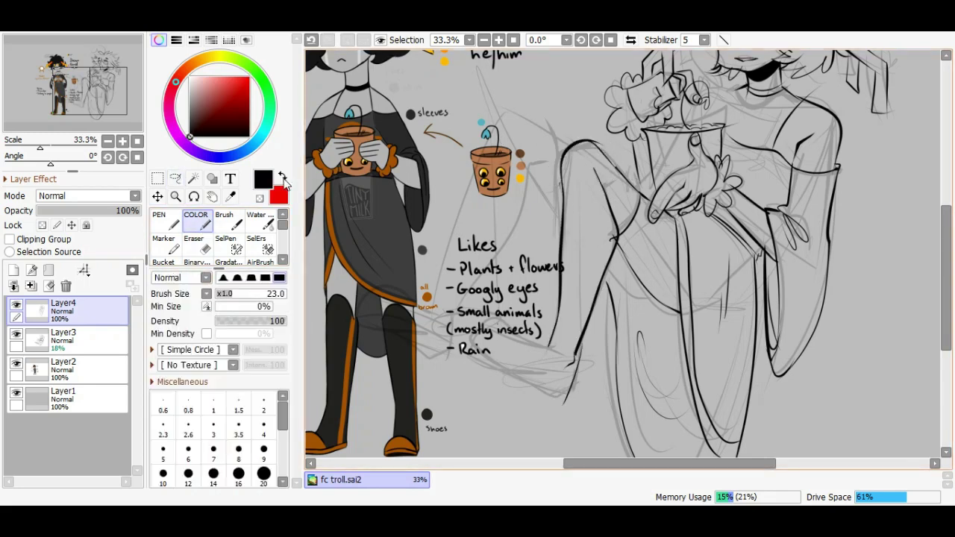
Shift the reference sheet farther away from the legs of the drawing, and make the line art layer active again
key(l)
mouse_move(384, 217)
mouse_down()
mouse_move(485, 241)
mouse_move(354, 183)
mouse_up()
ctrl+click(486, 241)
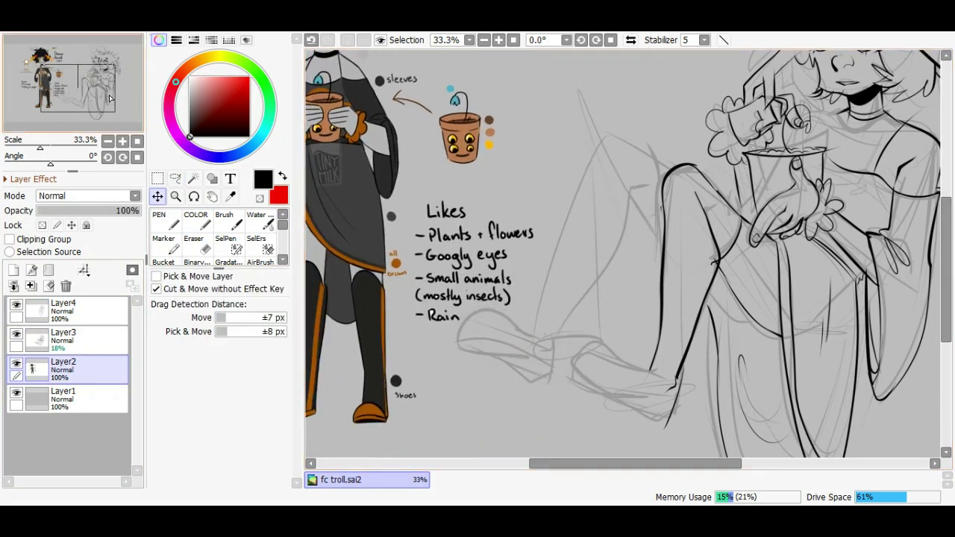
ctrl+click(671, 162)
Ink the far raised leg's knee, shin and calf behind the near leg
key(n)
mouse_move(599, 175)
mouse_down()
mouse_move(636, 148)
mouse_move(584, 307)
mouse_up()
key(ctrl+z)
key(ctrl+z)
drag(598, 158, 580, 317)
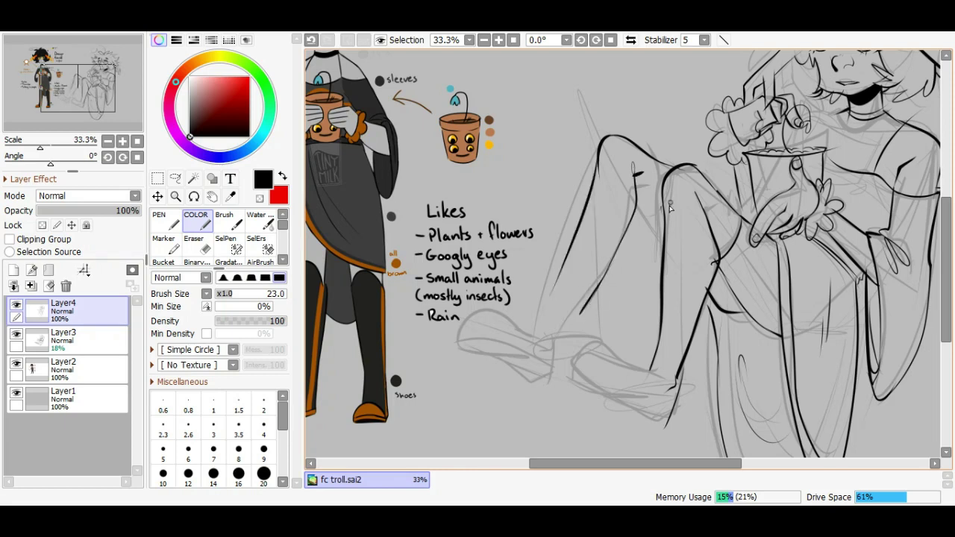
Ink the near foot's shoe with its rounded toe cap and sole, and tidy the line overlaps on the near leg
drag(601, 458, 623, 458)
drag(595, 368, 524, 379)
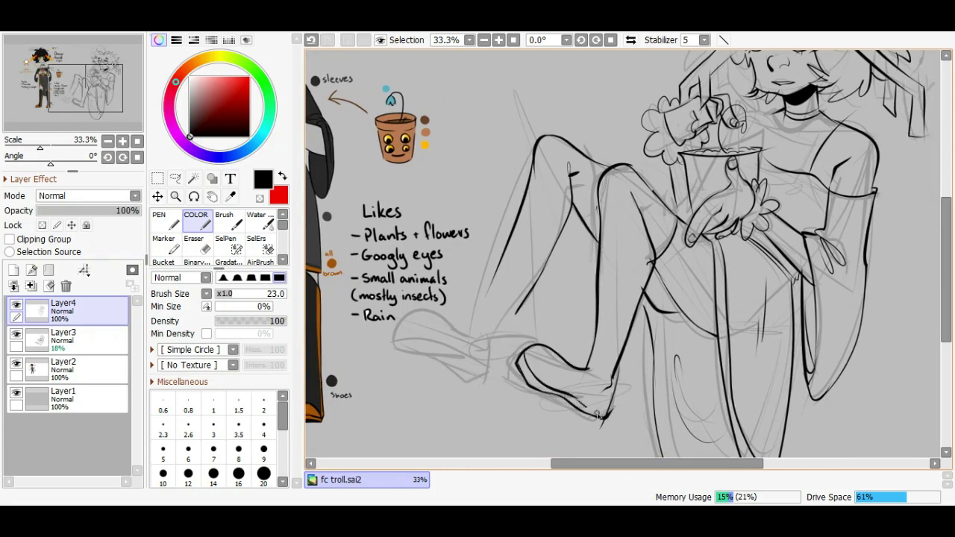
drag(599, 416, 679, 405)
key(x)
key(x)
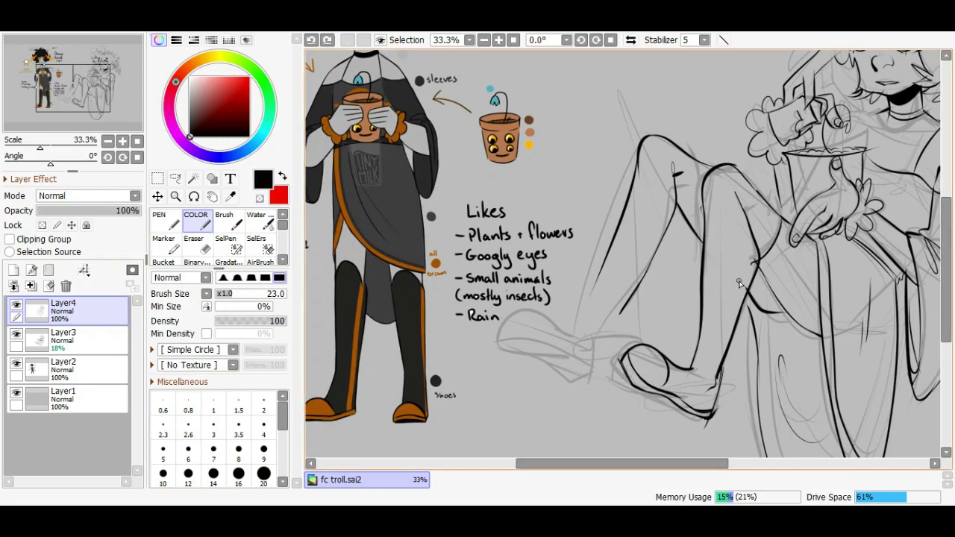
key(x)
key(x)
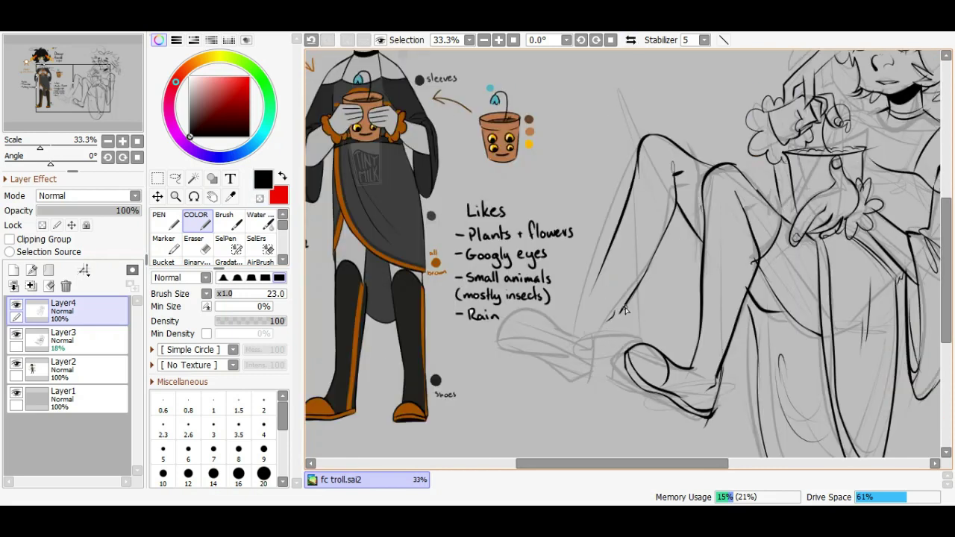
Ink the far foot's shoe with its rounded toe, sole and heel, and clean up its lines around the ankle
mouse_move(582, 308)
mouse_down()
mouse_move(553, 312)
mouse_move(599, 328)
mouse_move(562, 340)
mouse_up()
key(ctrl+z)
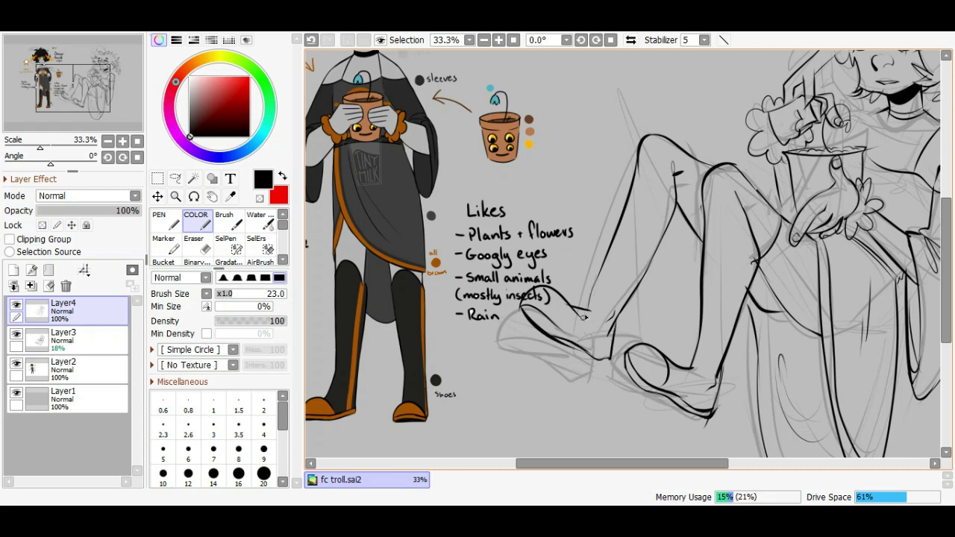
key(l)
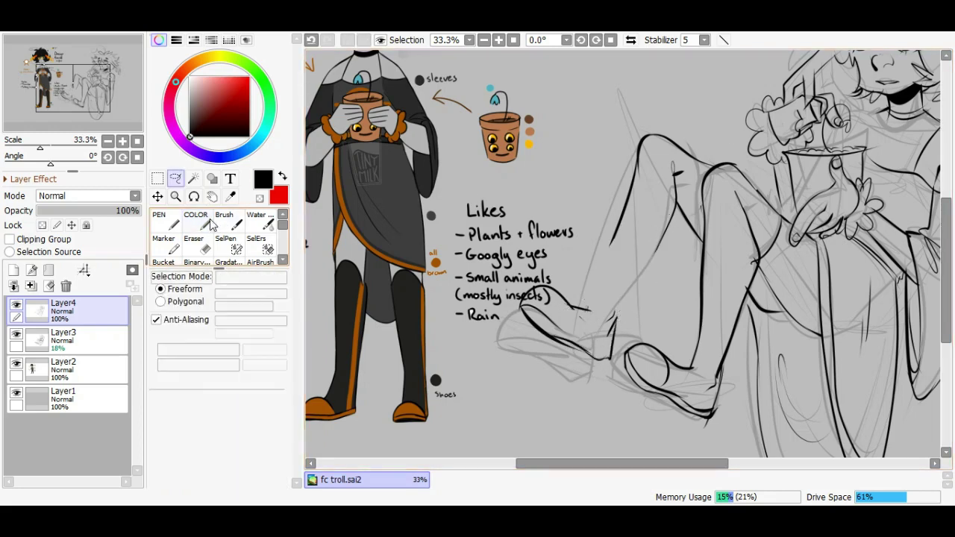
click(202, 226)
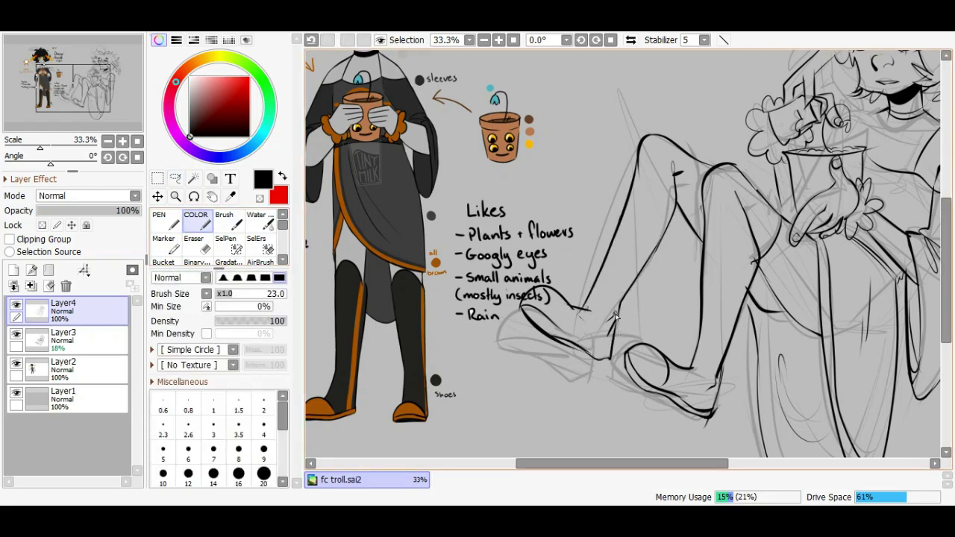
key(l)
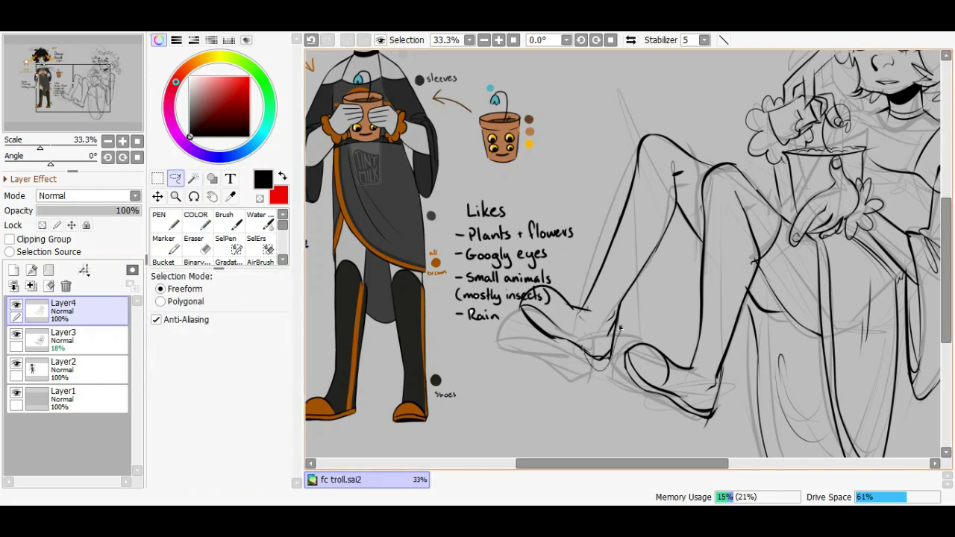
key(Delete)
key(b)
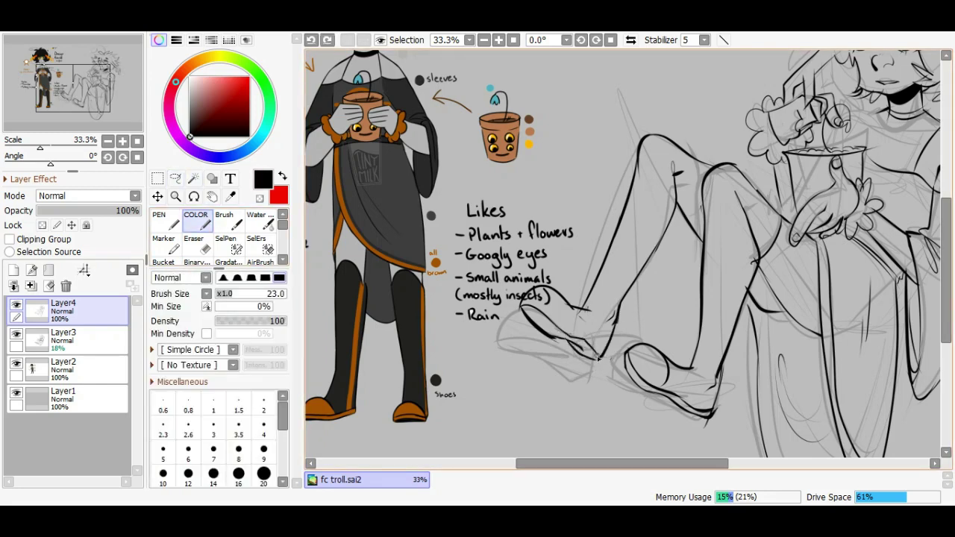
key(l)
key(b)
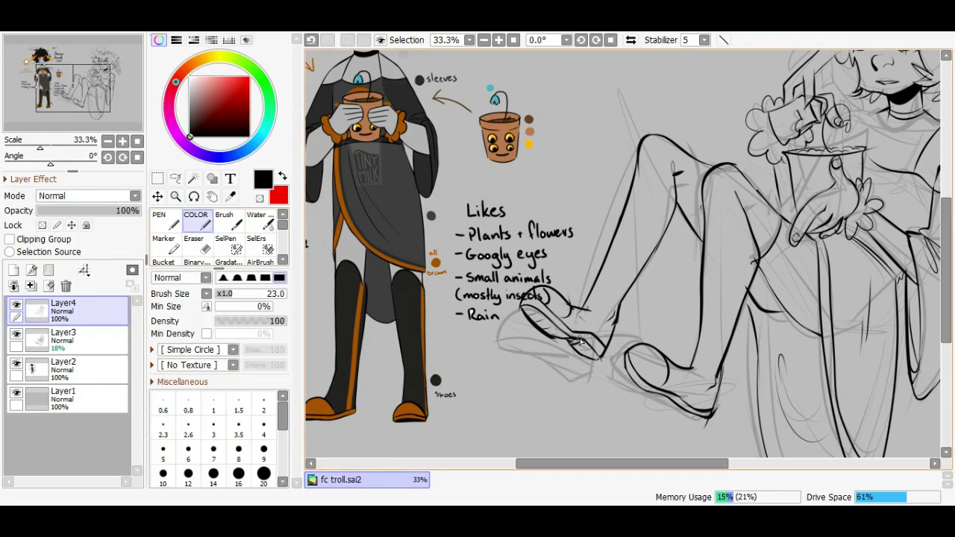
Refine the thigh and knee lines of both raised legs and trim their overlaps
scroll(128, 109, down, 1)
scroll(117, 128, up, 1)
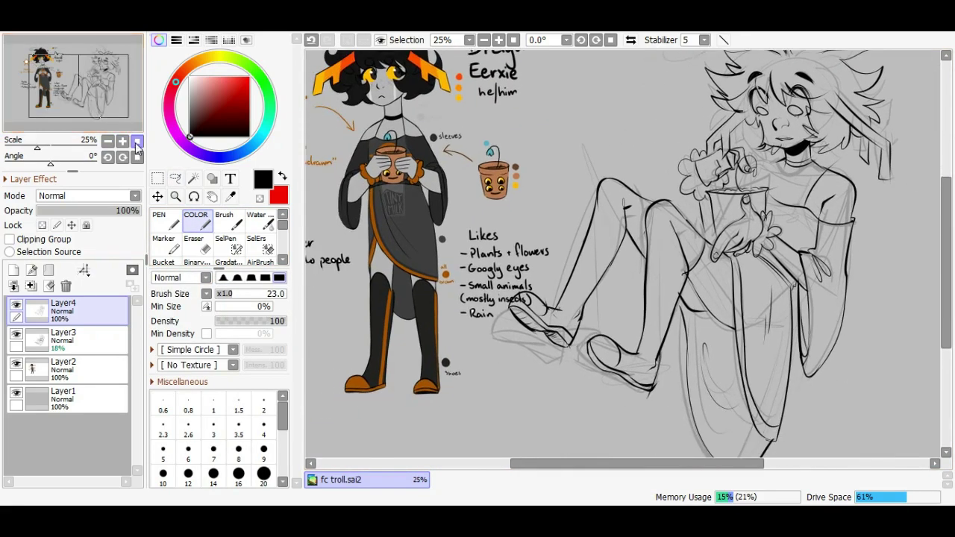
key(l)
key(b)
key(l)
key(b)
key(n)
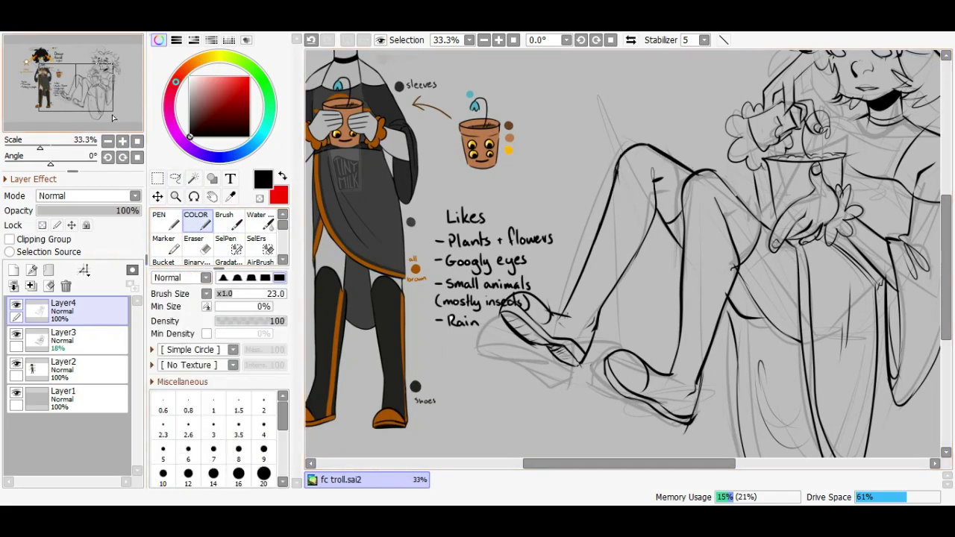
Ink the far shoulder, the torso's side and the far elbow behind the pot, and touch up the sprout
scroll(106, 118, down, 1)
scroll(866, 232, up, 2)
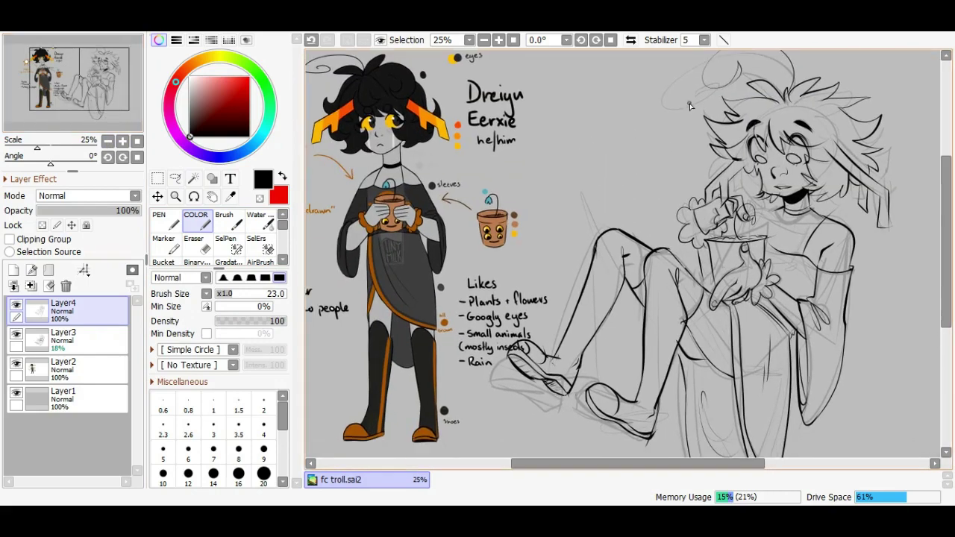
drag(597, 164, 655, 153)
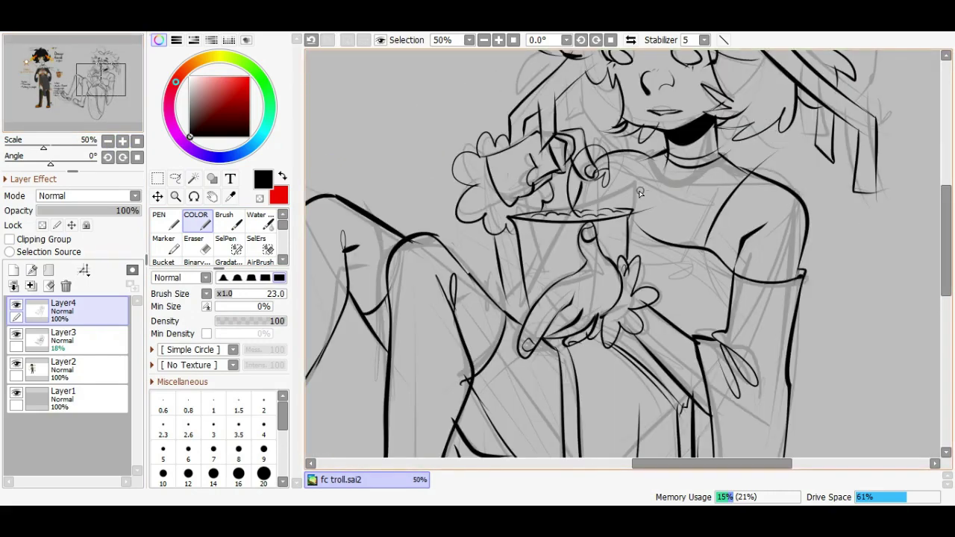
key(ctrl+z)
mouse_move(620, 203)
mouse_down()
mouse_move(646, 163)
mouse_move(625, 195)
mouse_up()
key(ctrl+z)
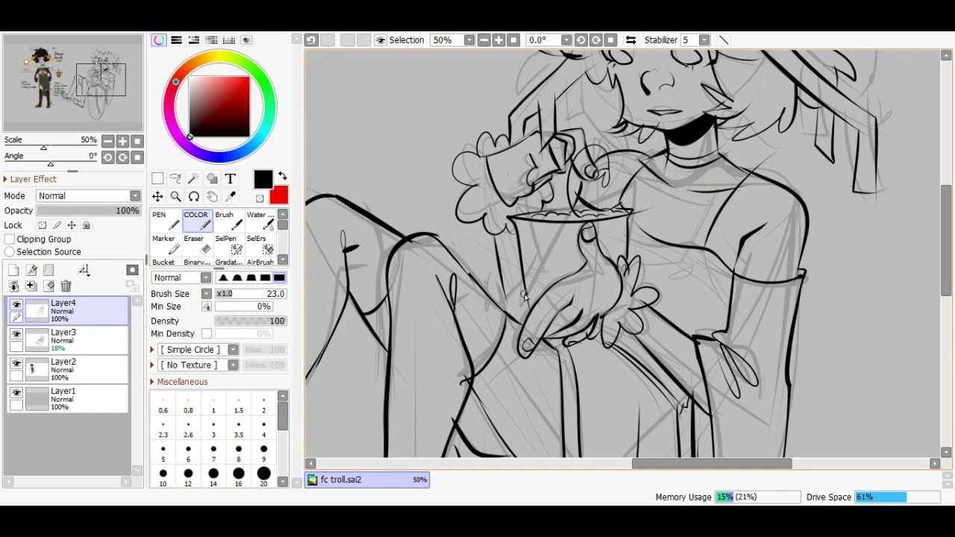
key(ctrl+z)
mouse_move(577, 195)
mouse_down()
mouse_move(568, 206)
mouse_move(577, 197)
mouse_up()
key(x)
key(ctrl+z)
key(x)
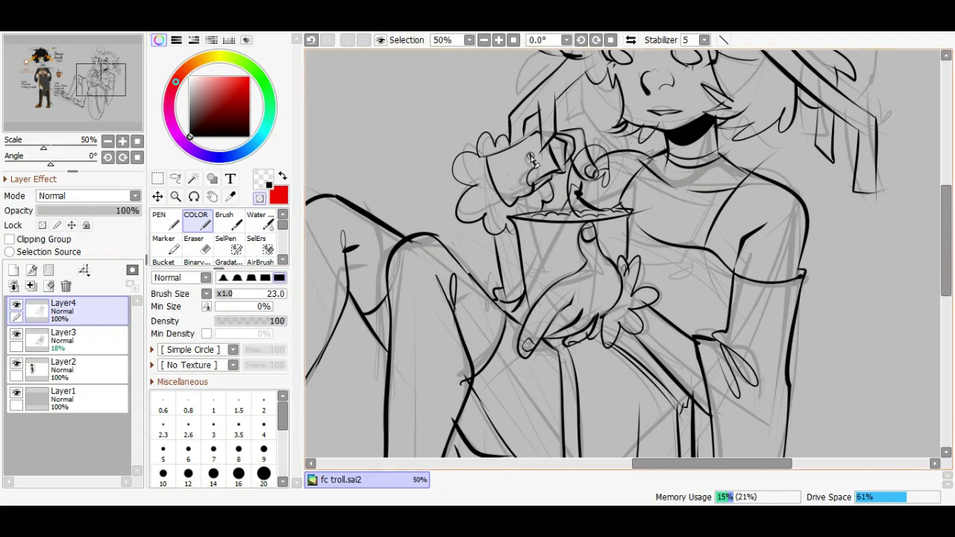
Ink round googly eyes with black pupils on the front of the flower pot
drag(573, 97, 502, 175)
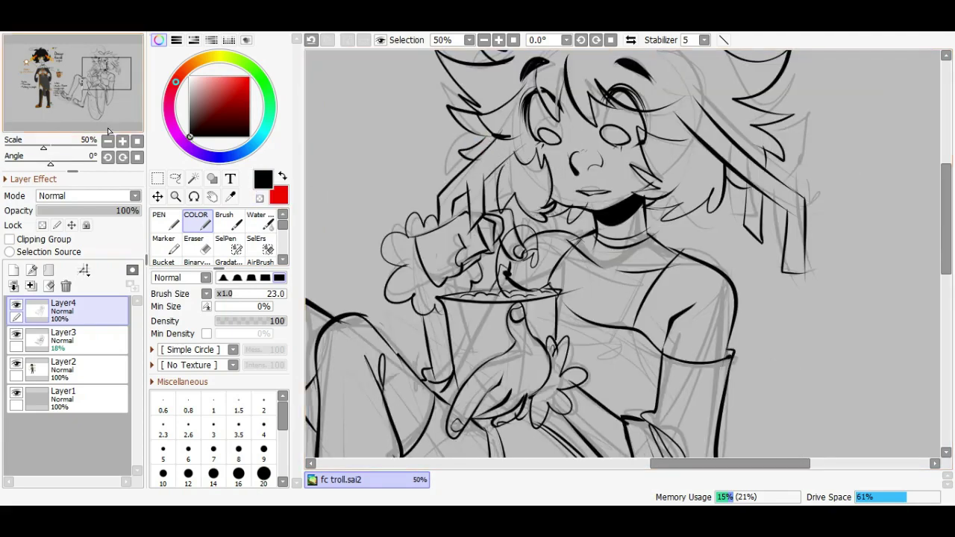
click(108, 141)
click(108, 140)
scroll(718, 166, up, 3)
drag(719, 160, 715, 174)
drag(767, 155, 773, 170)
key(ctrl+z)
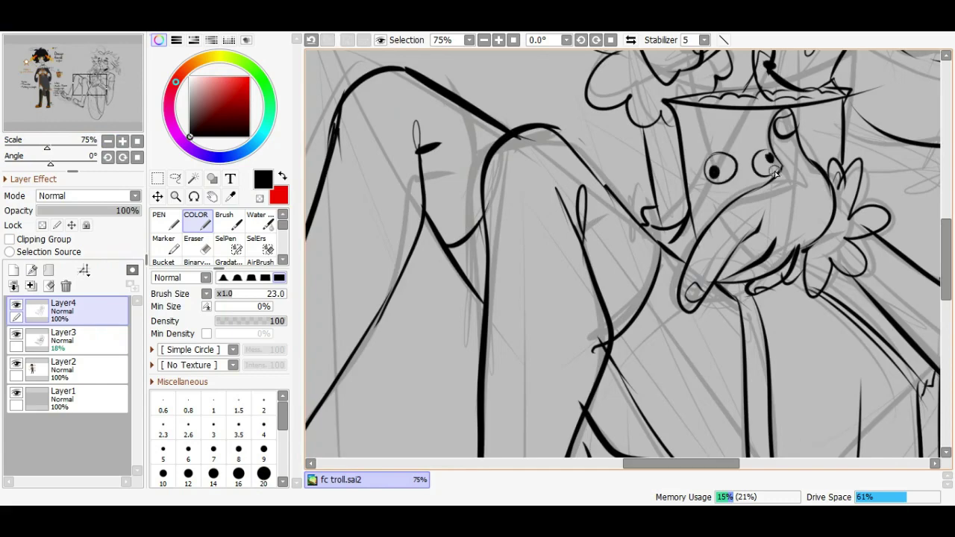
scroll(841, 142, down, 2)
mouse_move(713, 171)
mouse_down()
mouse_move(766, 176)
mouse_move(718, 173)
mouse_up()
Ink the rounded lower hem of the skirt's back and googly eyes on the toes of both shoes
drag(676, 221, 777, 119)
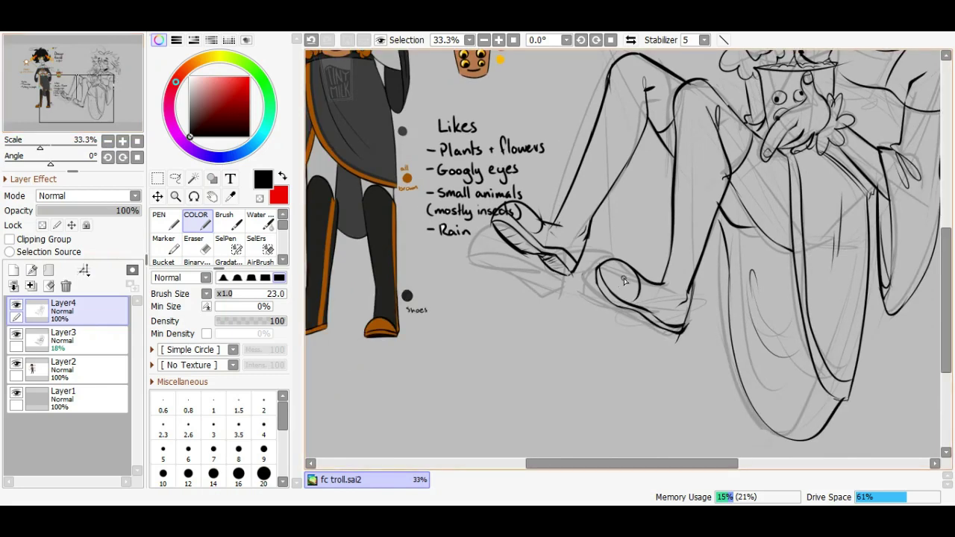
mouse_move(606, 259)
mouse_down()
mouse_move(624, 269)
mouse_move(610, 265)
mouse_up()
key(ctrl+z)
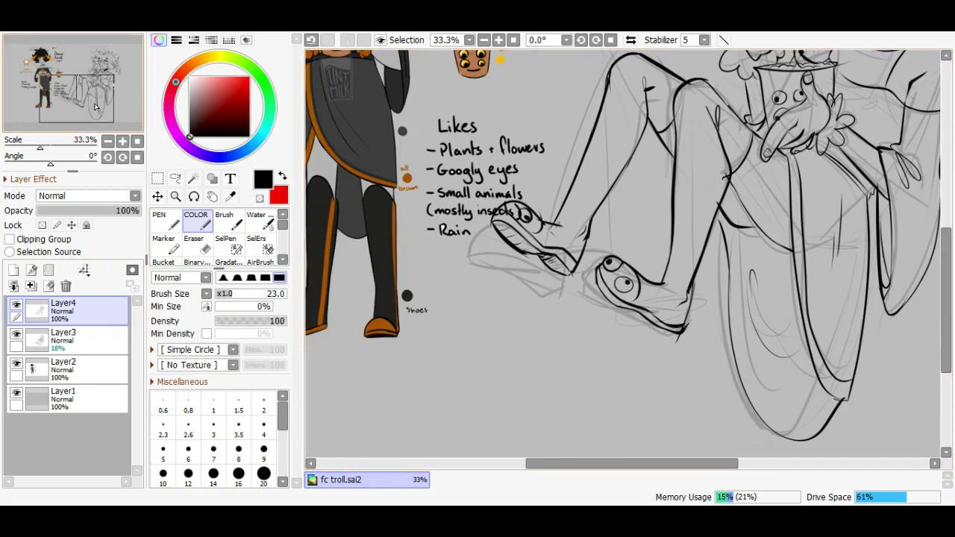
Ink a round googly eye at the bend of each horn
drag(531, 221, 307, 340)
scroll(587, 280, up, 2)
key(x)
key(x)
drag(97, 70, 79, 64)
click(108, 141)
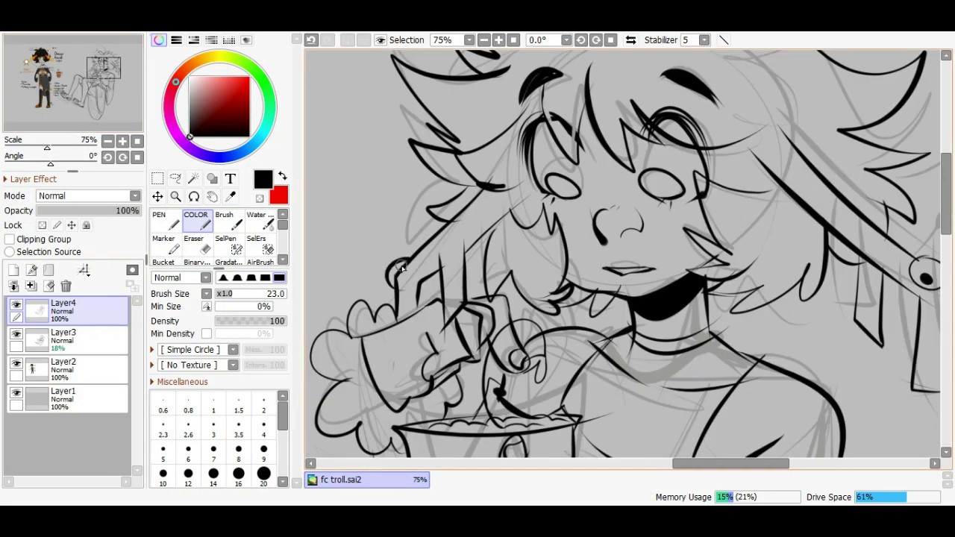
Hide the reference layer, and toggle the line art layer's visibility to compare it with the faded sketch
click(108, 141)
click(108, 141)
click(158, 195)
drag(95, 81, 88, 85)
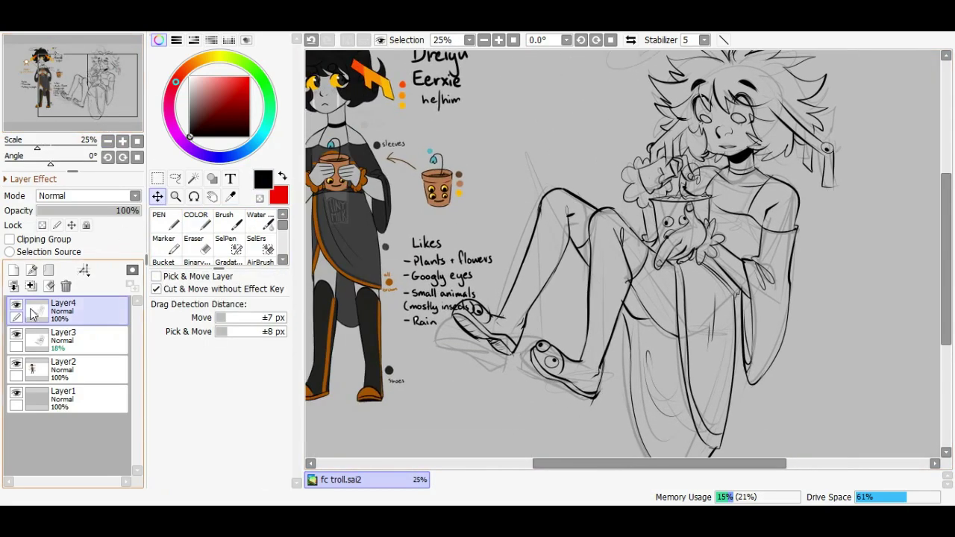
click(17, 364)
click(16, 306)
click(17, 305)
click(16, 306)
click(16, 306)
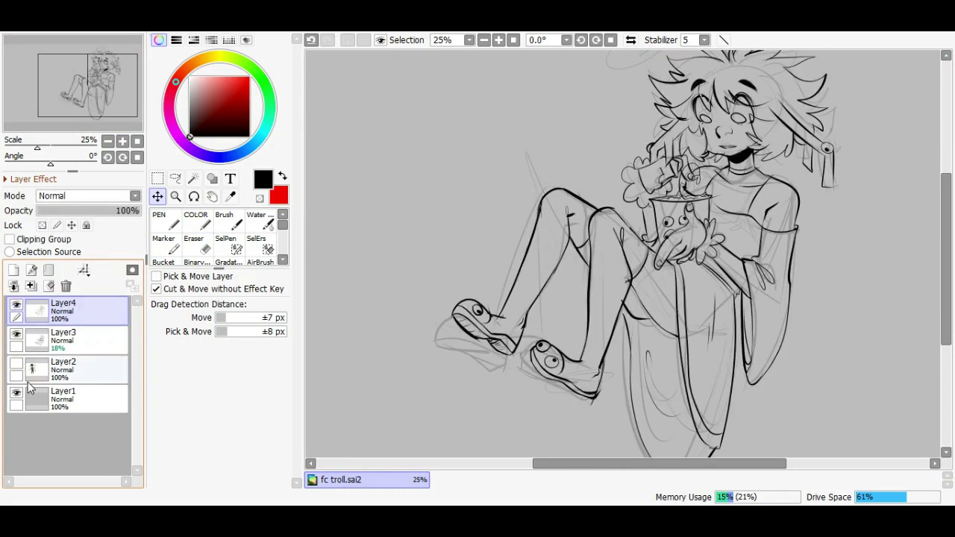
Try to select the area surrounding the inked figure by similar color on the line art layer
click(193, 179)
click(925, 205)
click(707, 163)
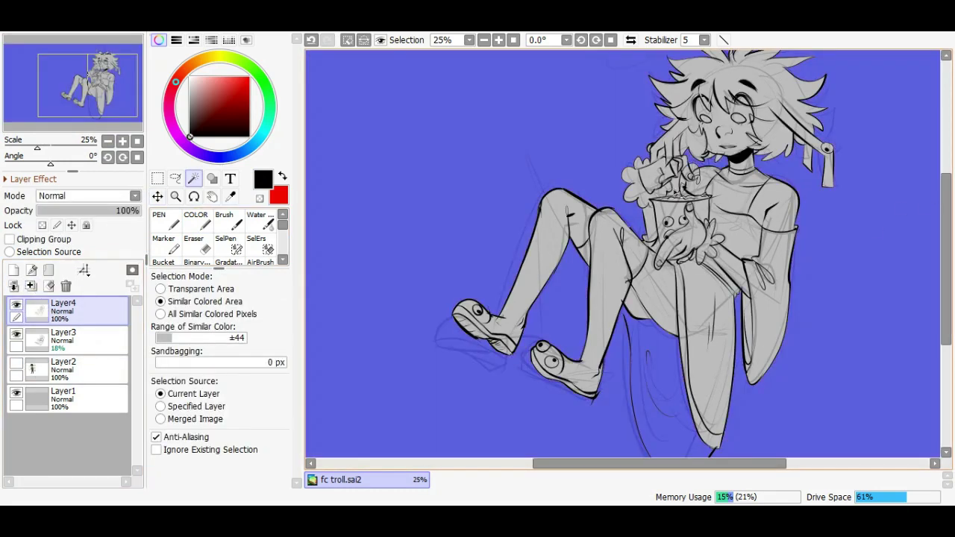
click(50, 82)
click(498, 39)
click(347, 40)
key(b)
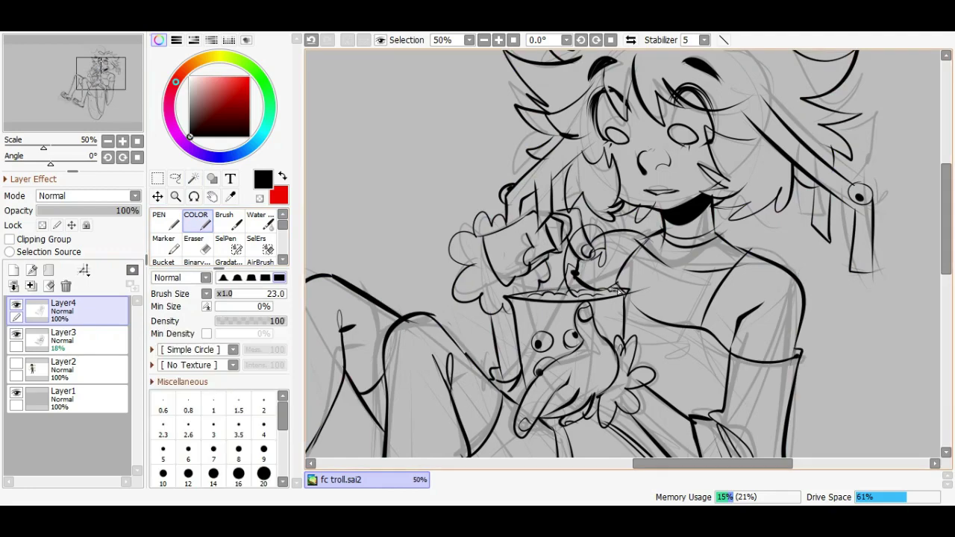
Touch up the line art around the skirt, horns and hair by erasing stray line ends, and return to black ink
scroll(623, 254, down, 3)
scroll(623, 254, down, 2)
click(259, 198)
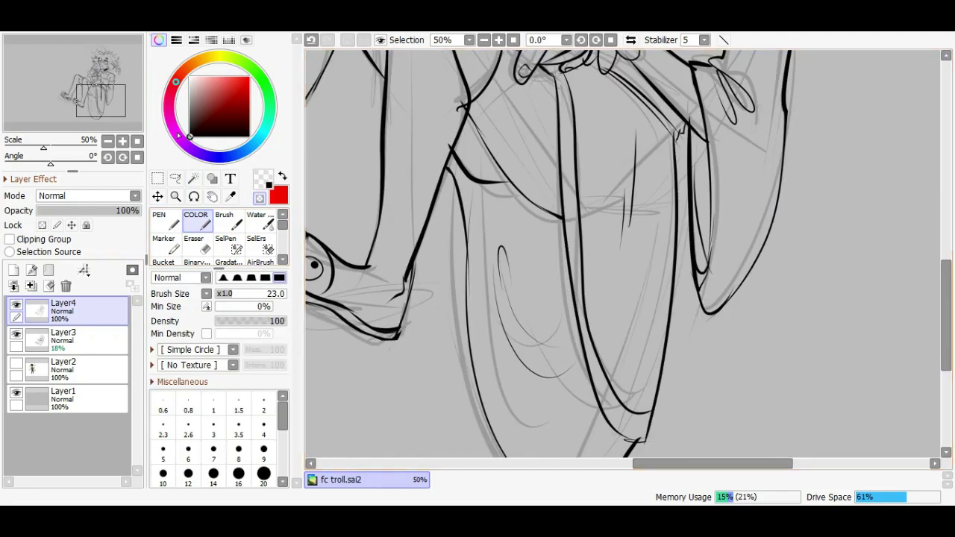
key(minus)
scroll(523, 224, up, 5)
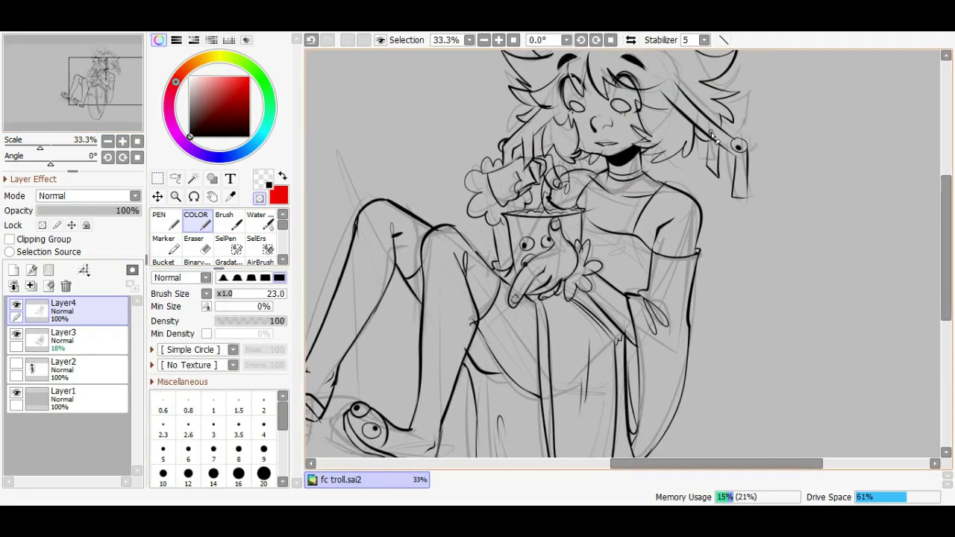
scroll(738, 149, up, 2)
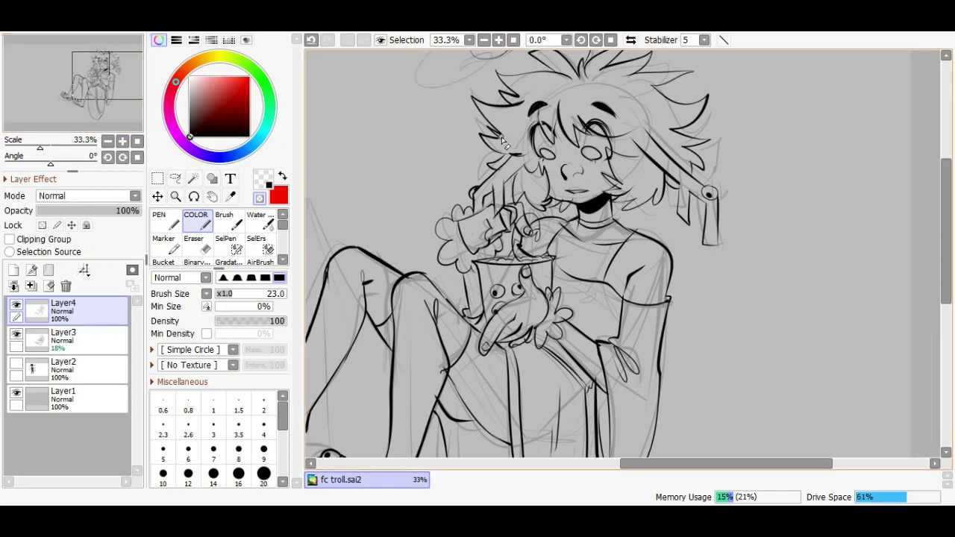
key(x)
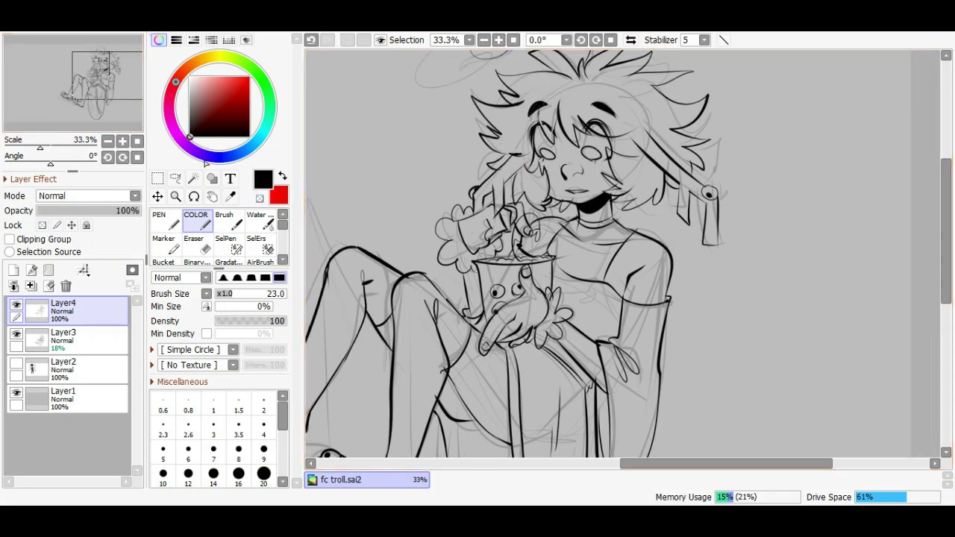
Select the area surrounding the figure by similar color, invert the selection, and add a new layer directly below the line art layer
key(w)
click(622, 152)
click(524, 202)
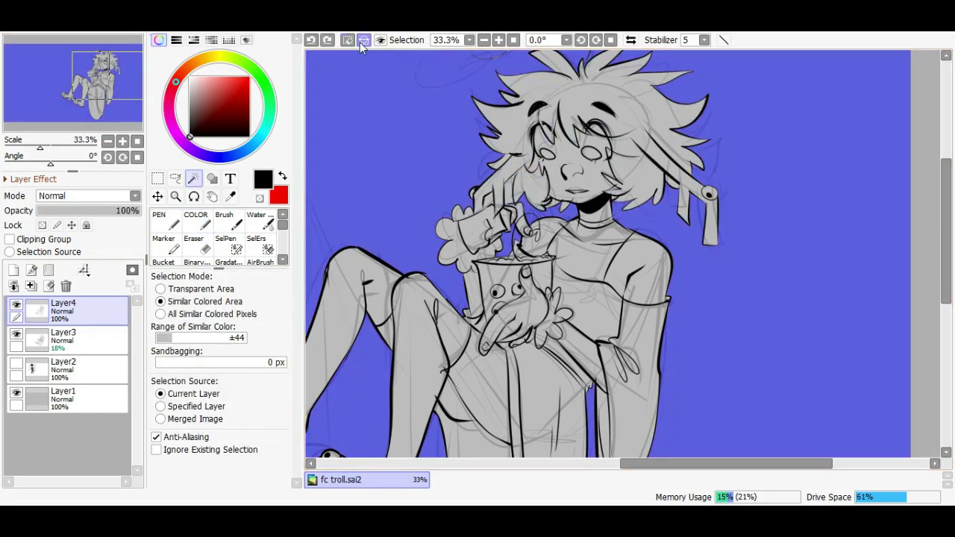
key(n)
key(w)
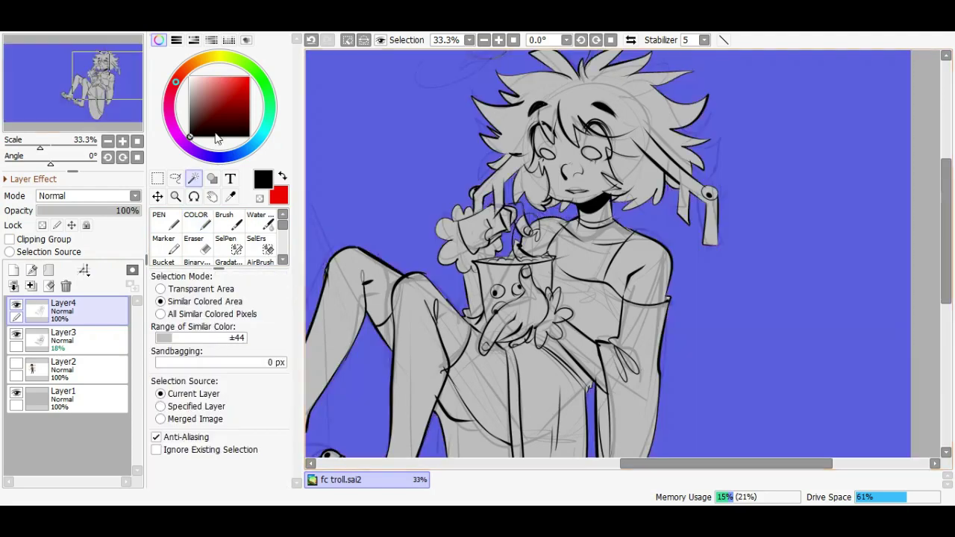
scroll(402, 147, down, 3)
scroll(417, 246, up, 3)
key(n)
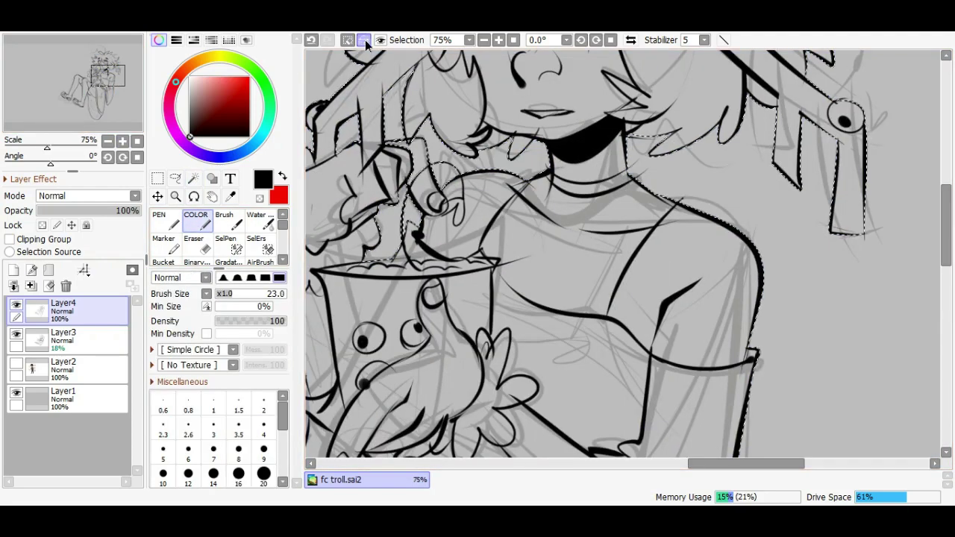
key(w)
scroll(623, 254, down, 3)
click(64, 338)
click(14, 270)
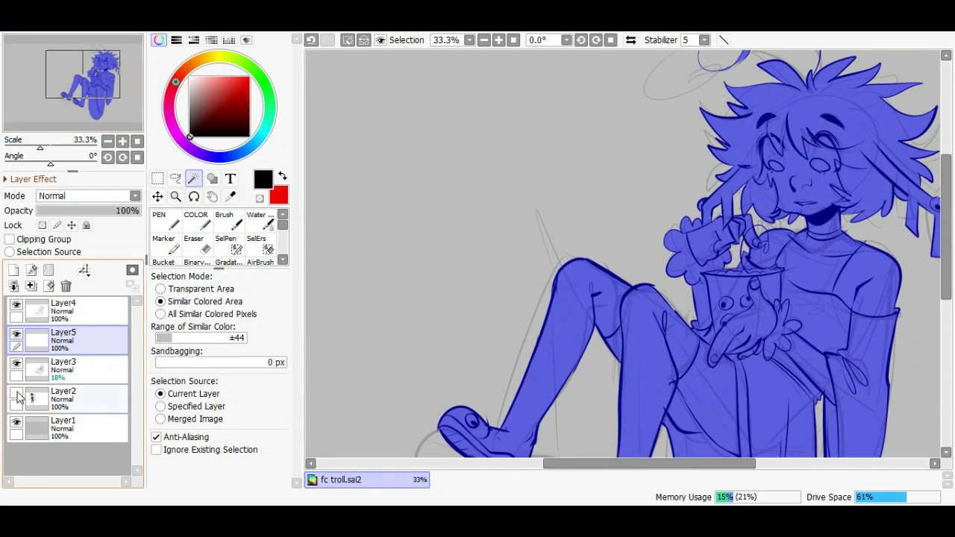
Show the reference layer, fill the selected figure silhouette with a muted grey-brown base color on the new layer, and deselect
drag(448, 261, 660, 283)
alt+click(317, 280)
click(109, 140)
drag(447, 261, 508, 261)
click(365, 139)
mouse_move(249, 78)
mouse_down()
mouse_move(224, 133)
mouse_move(237, 99)
mouse_move(197, 105)
mouse_up()
key(ctrl+d)
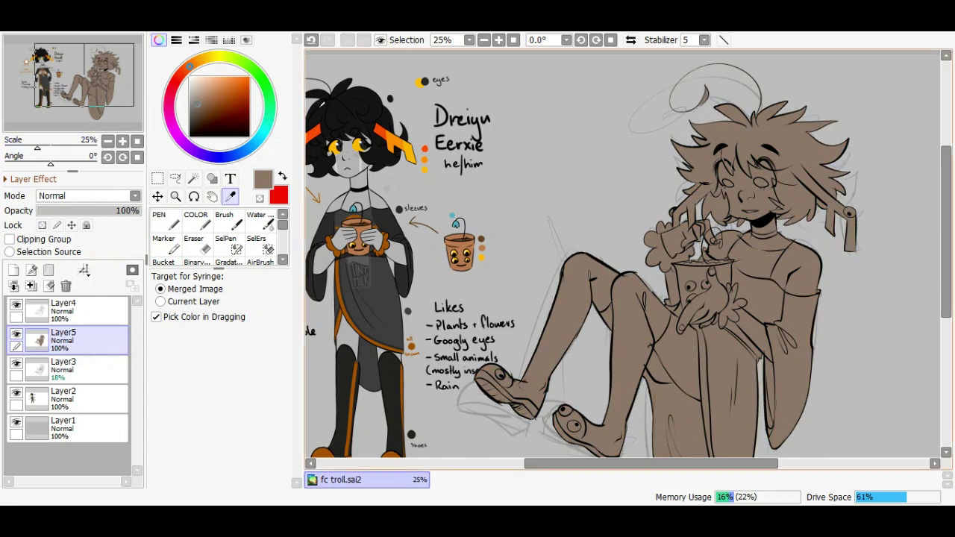
Select both horns by similar color on the line art layer, and fill them with the reference's orange-red on the base color layer
click(196, 221)
click(64, 306)
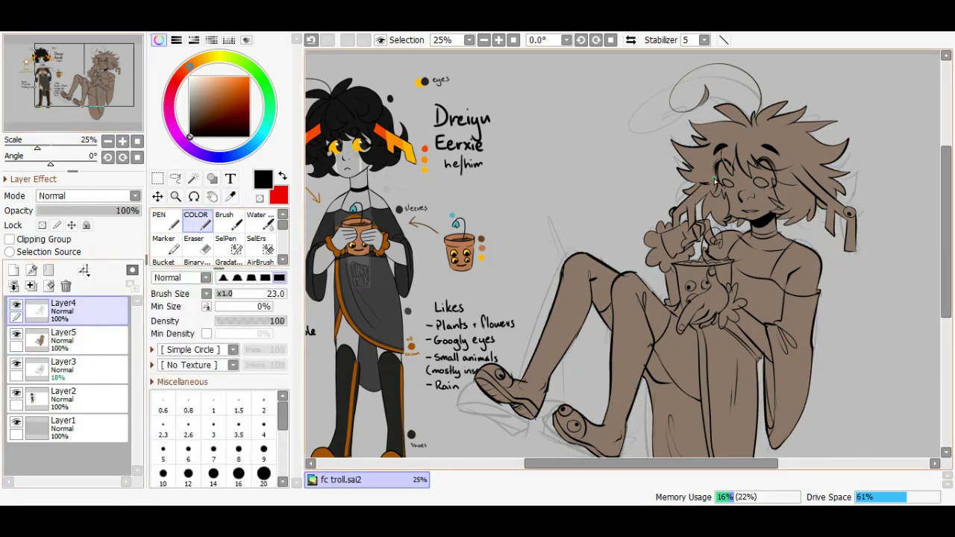
key(w)
click(801, 166)
key(ctrl+z)
key(w)
click(686, 209)
shift+click(824, 190)
alt+click(403, 149)
click(64, 336)
key(ctrl+f)
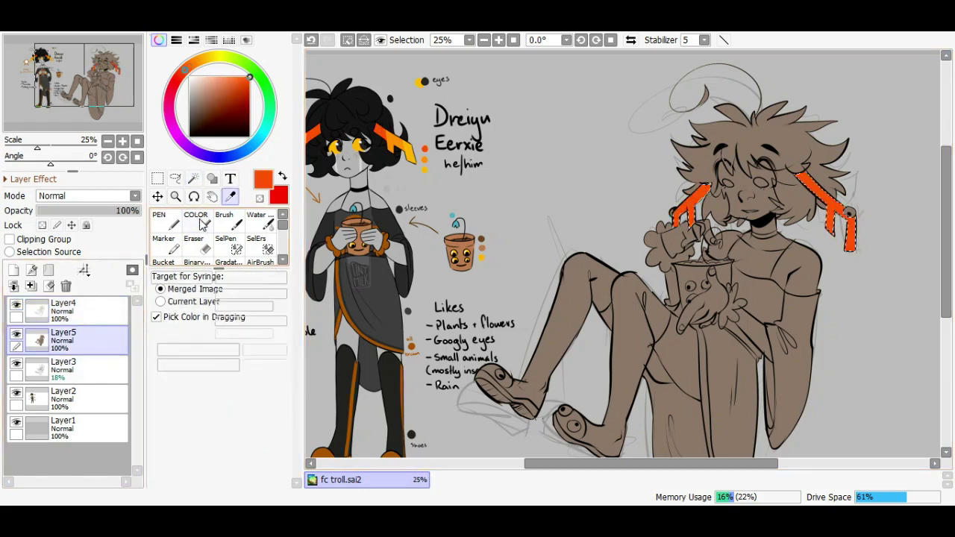
Paint orange and yellow bands toward the tips of both horns with a size 63 brush in the reference's colors, and deselect
click(196, 222)
drag(273, 298, 276, 296)
alt+click(678, 200)
key(ctrl+d)
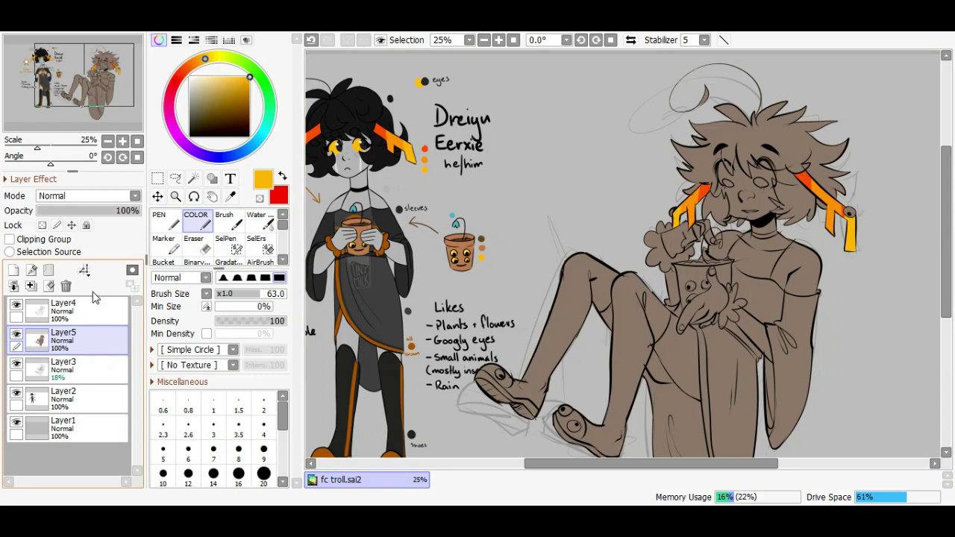
Add a clipped Multiply layer above the base color layer, and shade the neck under the chin in muted reddish brown
click(13, 270)
scroll(86, 195, down, 2)
scroll(86, 195, up, 1)
click(9, 239)
click(207, 93)
drag(265, 293, 278, 293)
drag(746, 237, 791, 220)
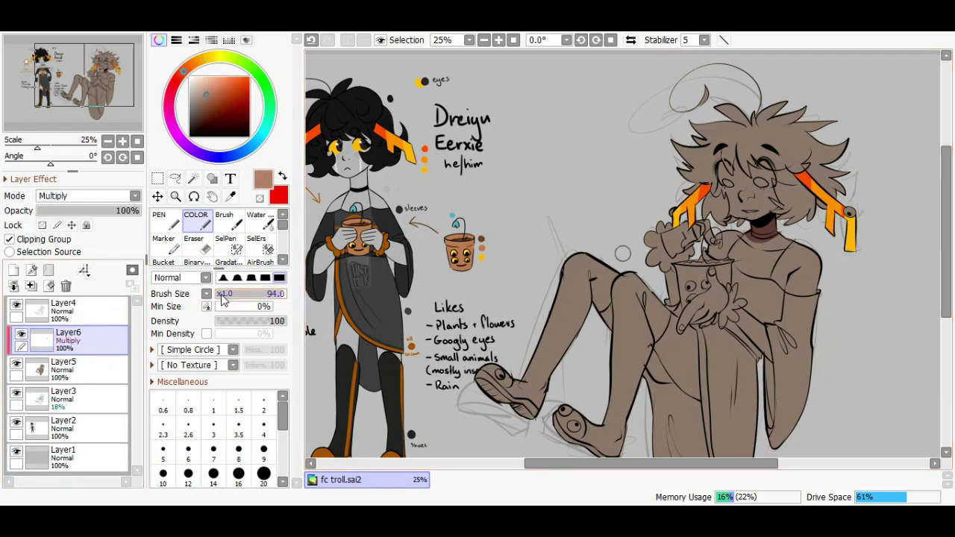
Shade the hand in front of the pot, its ruffled cuff, the shoulder and the long hanging sleeve
scroll(786, 212, up, 1)
drag(445, 228, 512, 275)
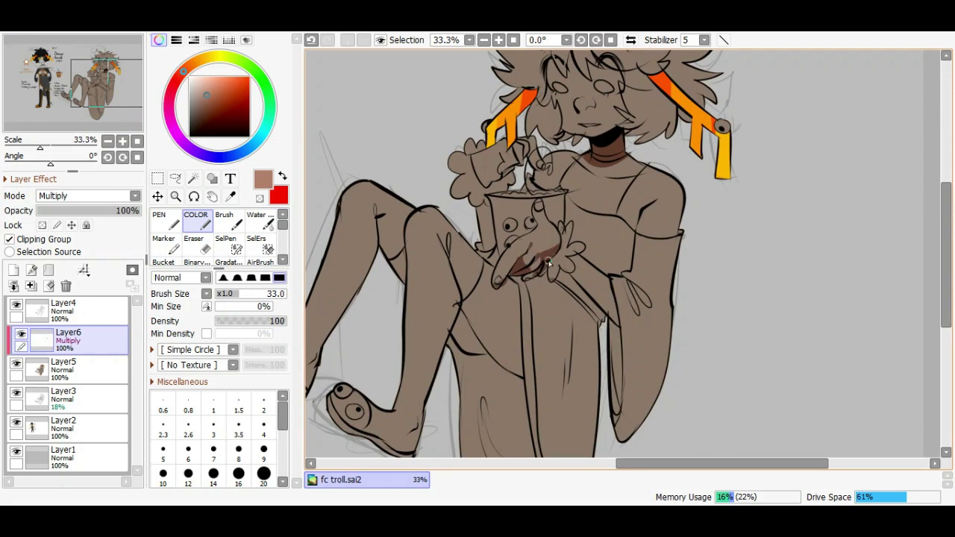
drag(562, 248, 563, 249)
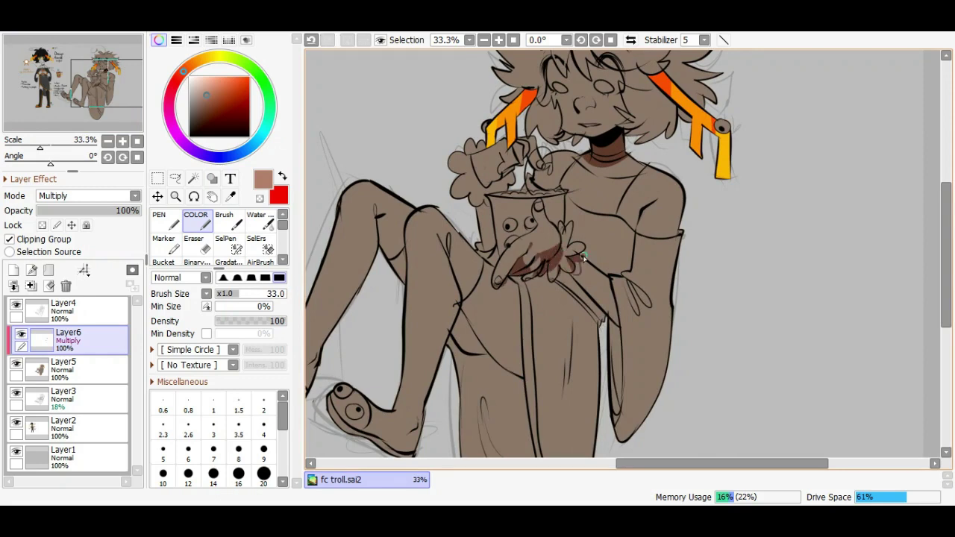
mouse_move(602, 304)
mouse_down()
mouse_move(608, 338)
mouse_move(643, 208)
mouse_move(654, 204)
mouse_move(630, 236)
mouse_move(608, 273)
mouse_up()
mouse_move(630, 178)
mouse_down()
mouse_move(653, 176)
mouse_move(676, 228)
mouse_up()
mouse_move(663, 286)
mouse_down()
mouse_move(646, 295)
mouse_move(658, 309)
mouse_move(639, 299)
mouse_move(660, 370)
mouse_move(672, 319)
mouse_move(670, 360)
mouse_up()
key(c)
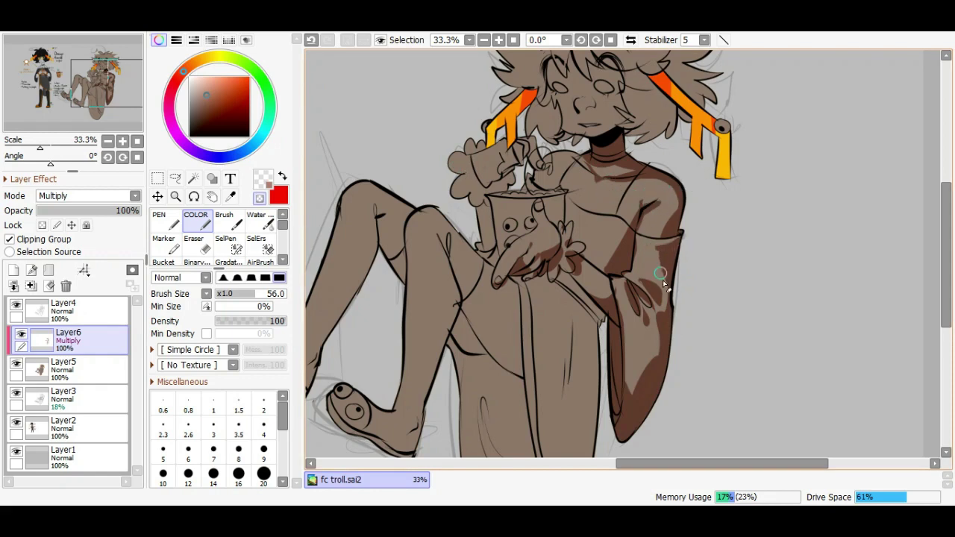
Shade the face under the nose, around the eyes, beneath the fringe and on the lips with a size 56 brush
scroll(662, 282, down, 1)
alt+click(627, 137)
drag(631, 172, 627, 137)
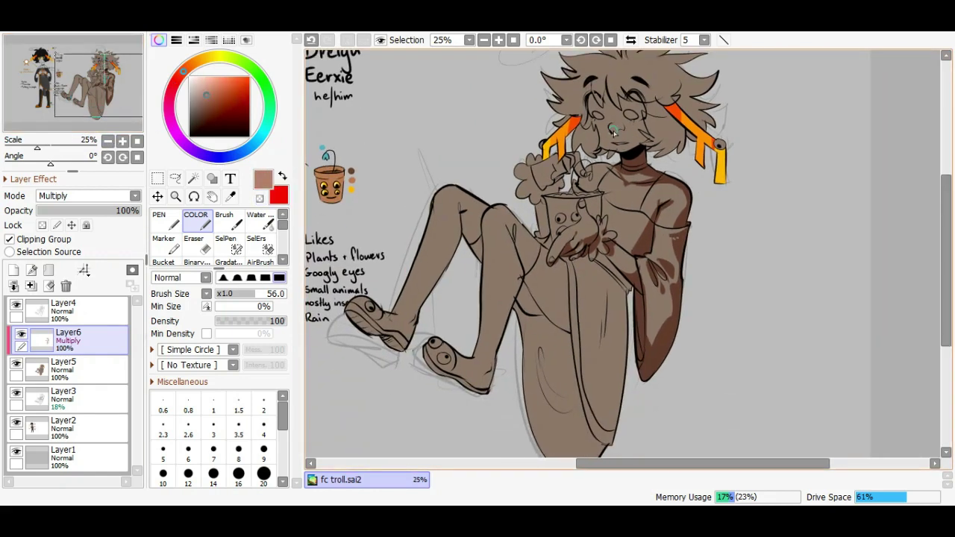
scroll(619, 123, up, 2)
key(x)
key(x)
mouse_move(635, 132)
mouse_down()
mouse_move(628, 91)
mouse_move(650, 109)
mouse_up()
drag(538, 75, 542, 98)
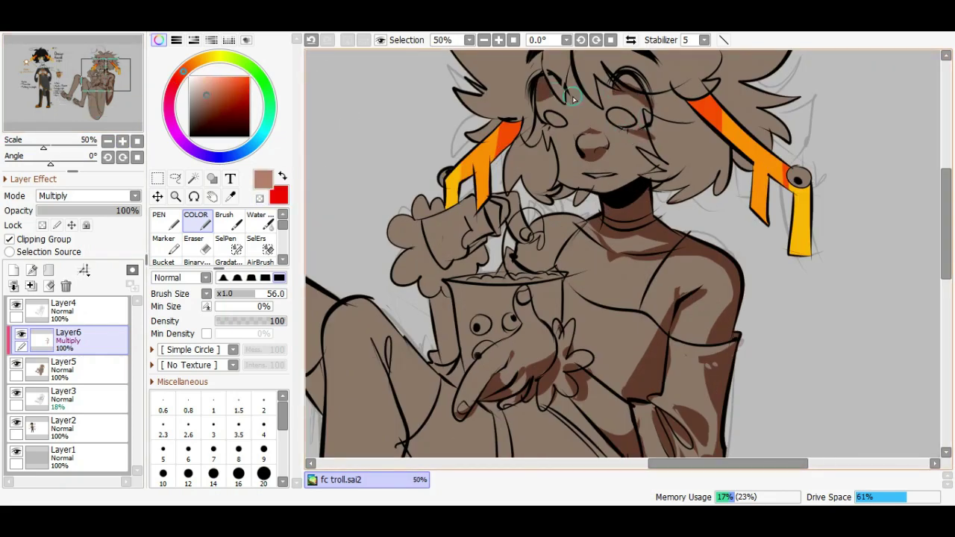
drag(572, 66, 567, 90)
drag(641, 127, 651, 103)
mouse_move(539, 113)
mouse_down()
mouse_move(527, 144)
mouse_move(558, 143)
mouse_up()
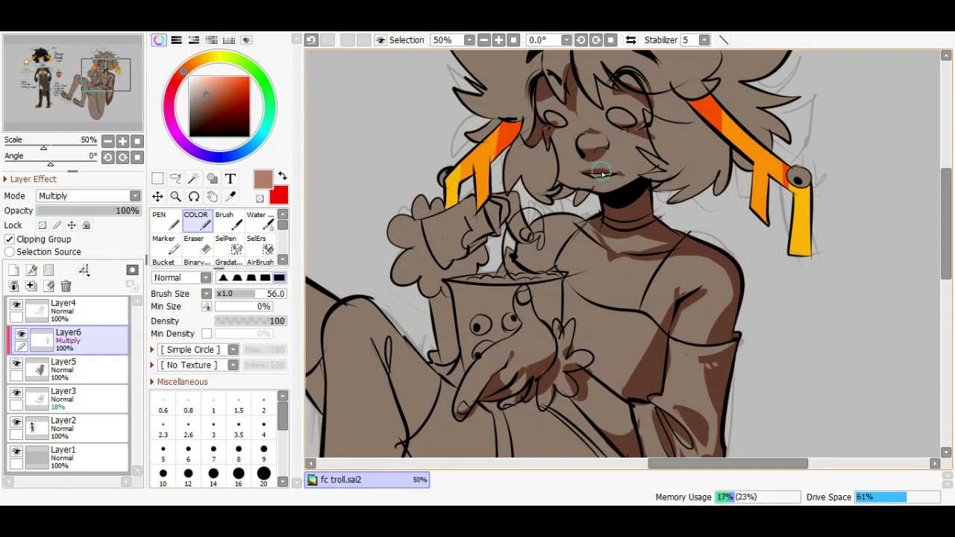
key(c)
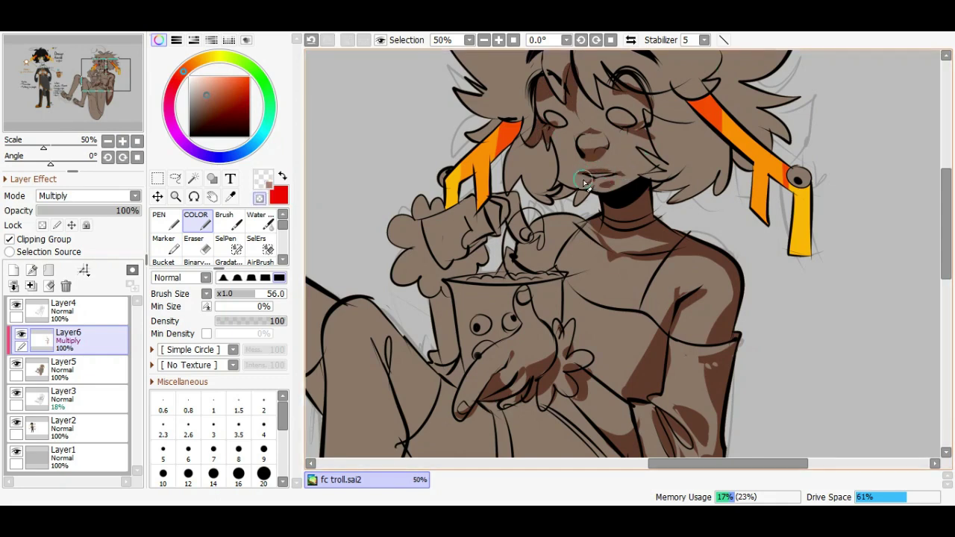
key(c)
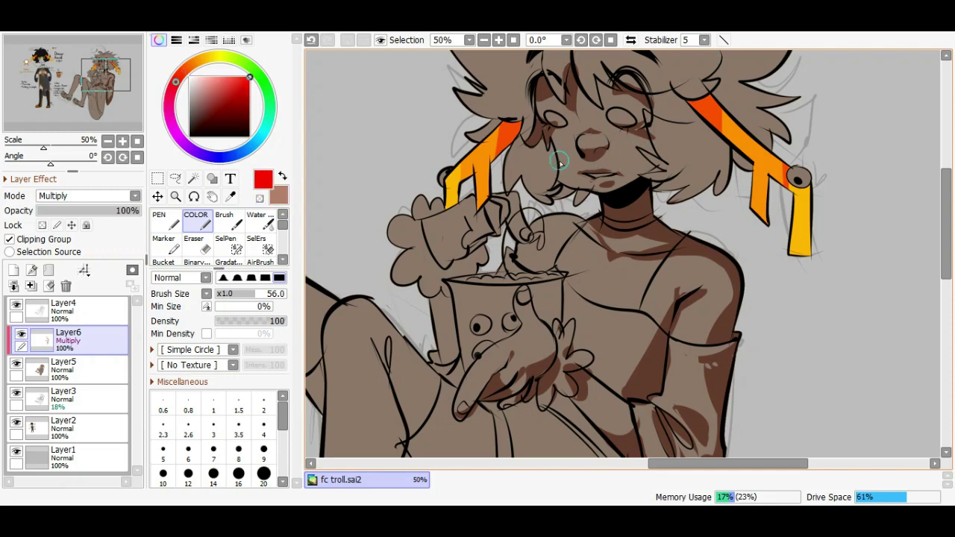
Shade the lower hair locks framing the face and the undersides of the horns
mouse_move(649, 133)
mouse_down()
mouse_move(680, 132)
mouse_move(661, 119)
mouse_move(688, 111)
mouse_move(649, 117)
mouse_move(667, 99)
mouse_move(703, 119)
mouse_move(714, 210)
mouse_move(697, 146)
mouse_up()
key(minus)
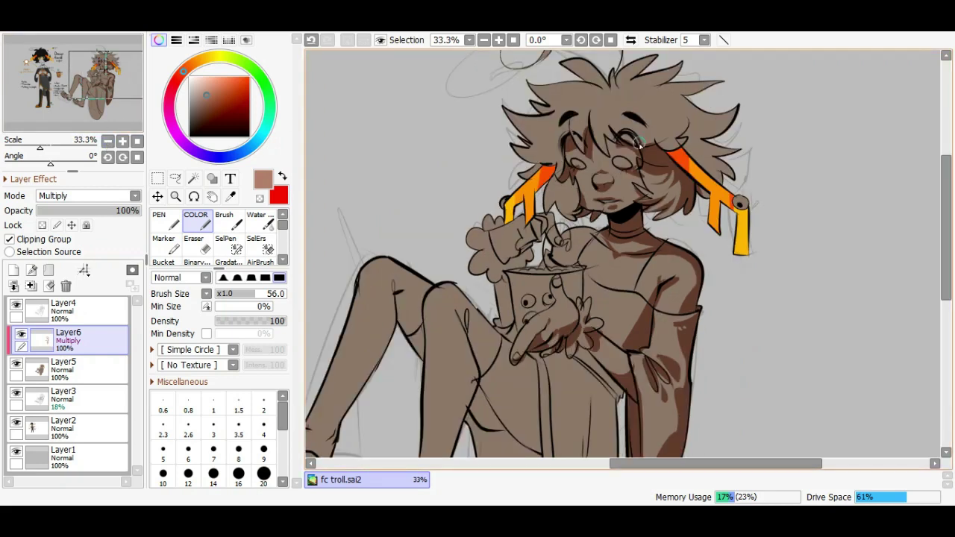
drag(556, 191, 534, 196)
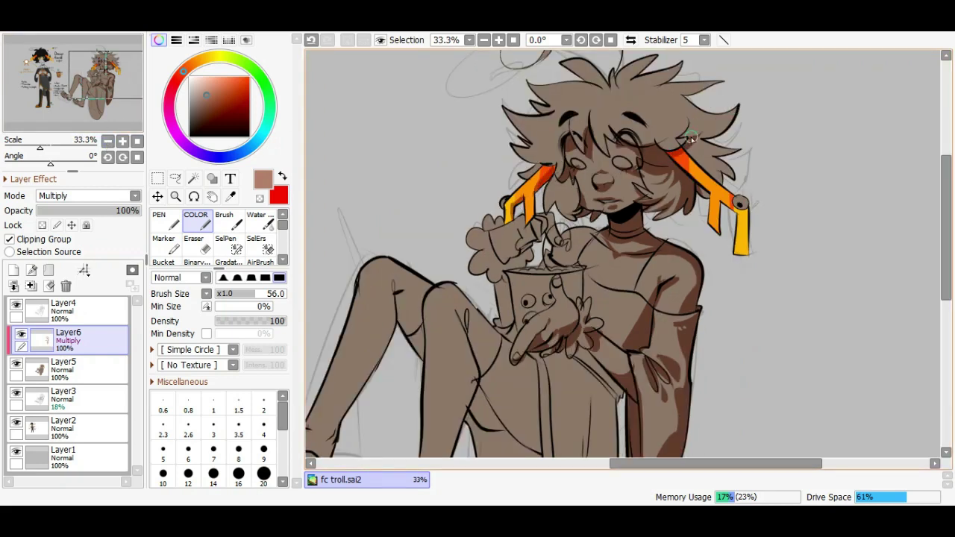
mouse_move(720, 204)
mouse_down()
mouse_move(718, 239)
mouse_move(745, 266)
mouse_up()
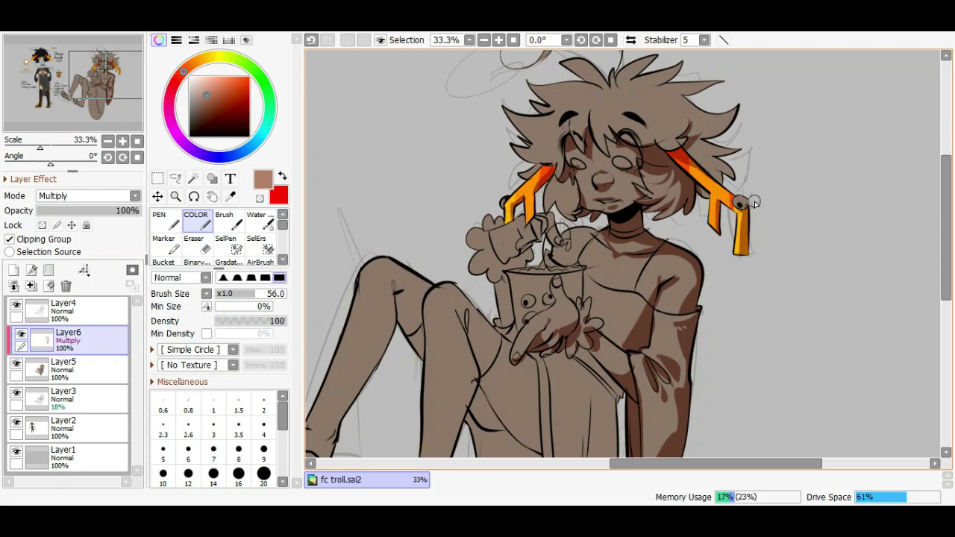
drag(575, 203, 574, 219)
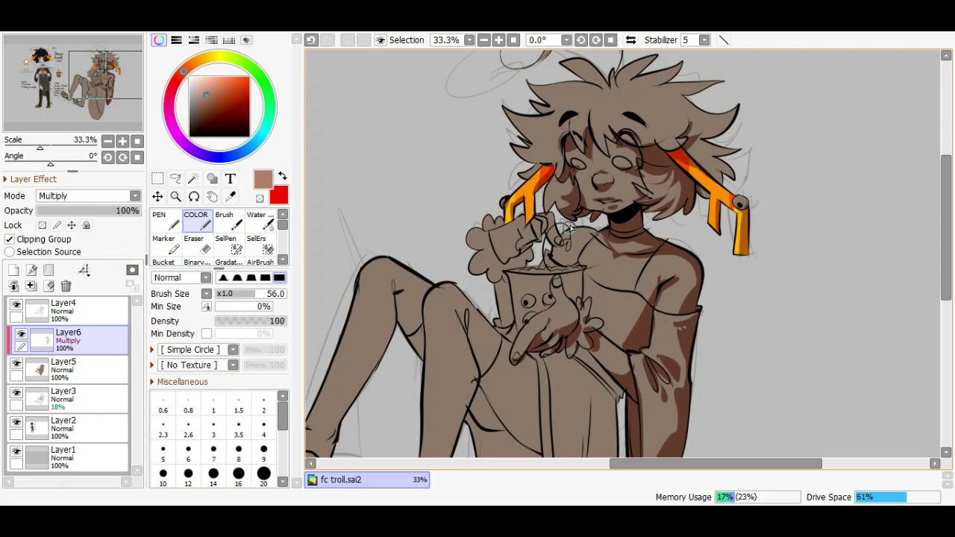
Shade the fringe, crown and outer spikes of the hair, erasing small areas to shape the shadows
mouse_move(559, 157)
mouse_down()
mouse_move(559, 133)
mouse_move(604, 110)
mouse_move(647, 154)
mouse_move(656, 144)
mouse_move(648, 143)
mouse_move(706, 132)
mouse_move(682, 138)
mouse_move(716, 112)
mouse_up()
drag(712, 146, 735, 172)
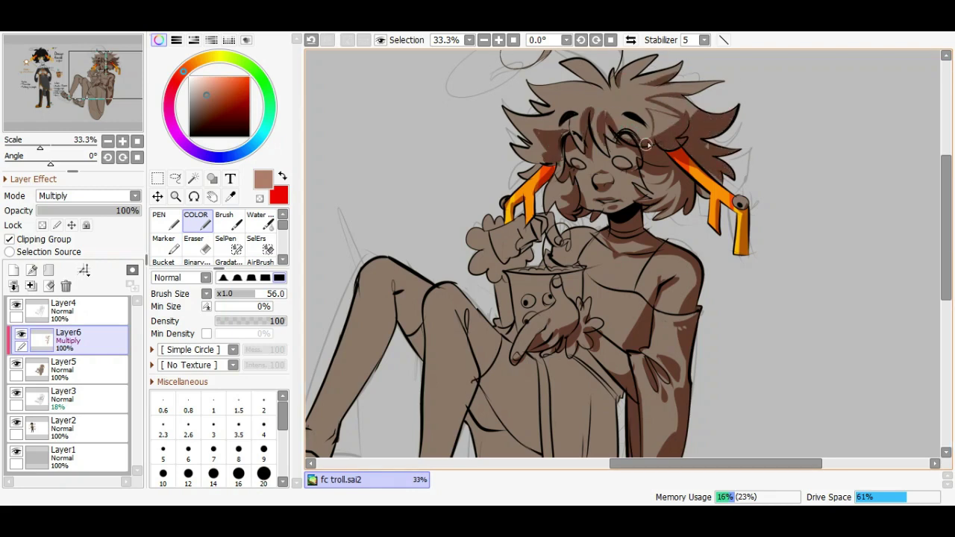
click(270, 196)
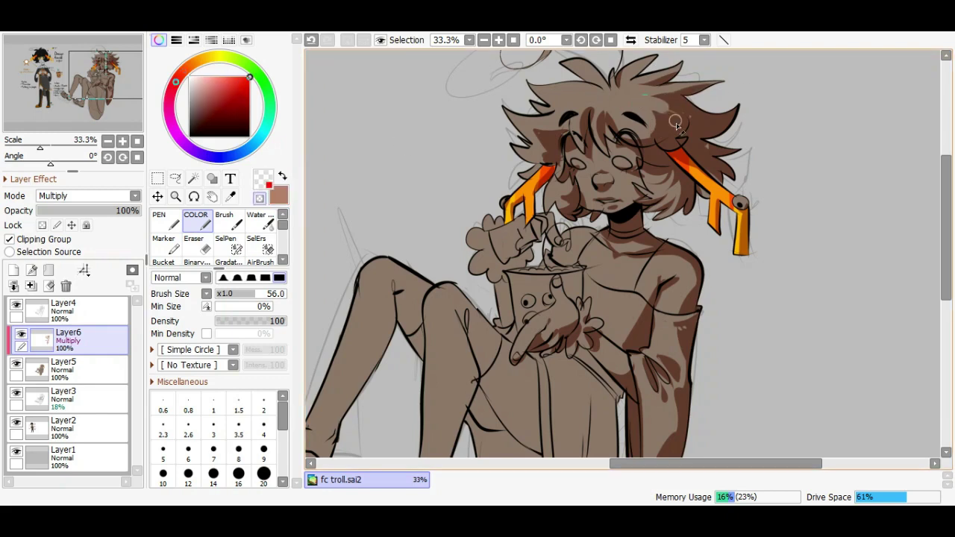
key(x)
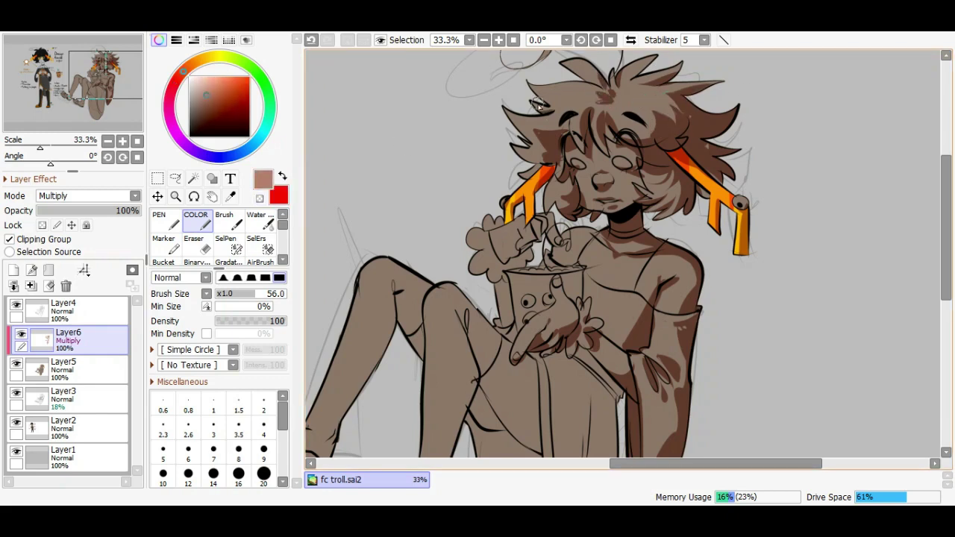
Shade the pot, the raised hand with its ruffled cuff, and the folds of the skirt's front panel
scroll(604, 127, down, 3)
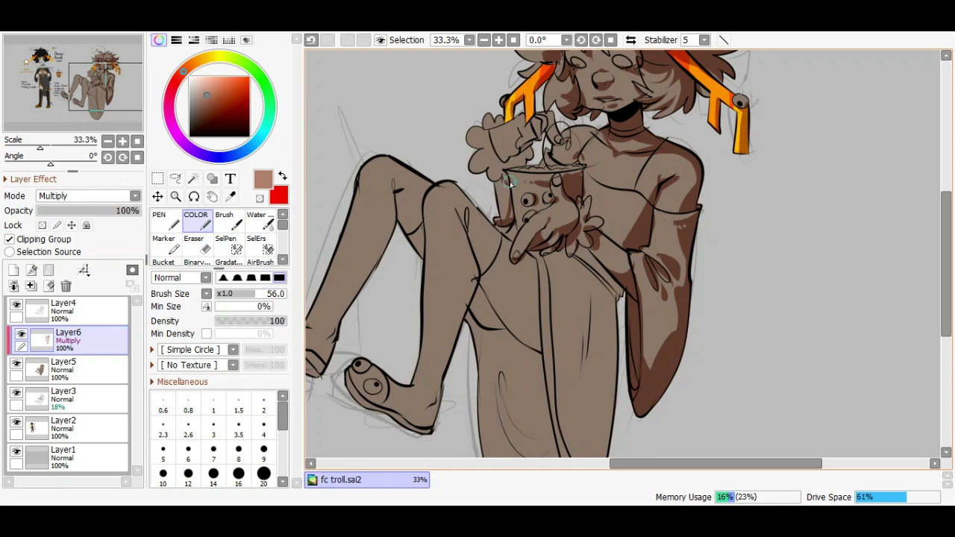
drag(512, 164, 504, 163)
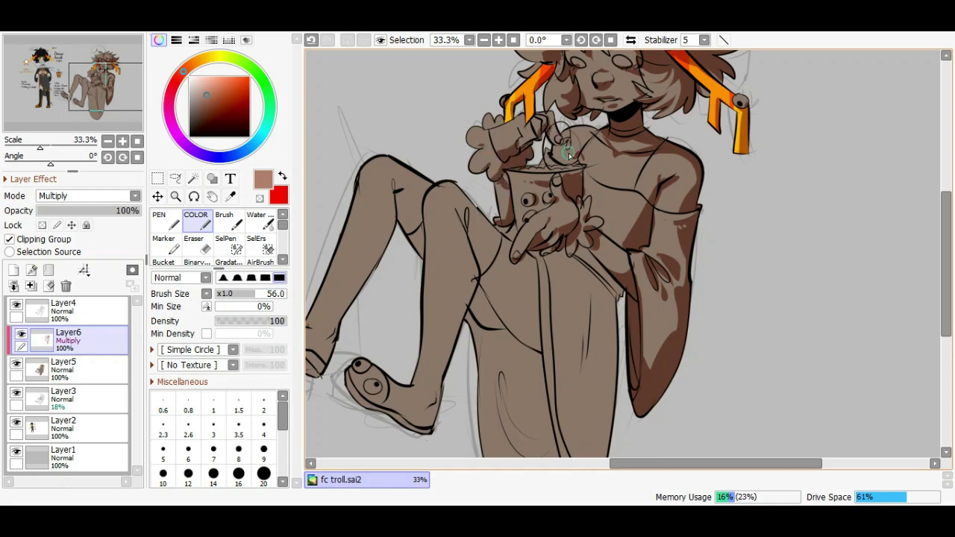
drag(554, 152, 593, 149)
mouse_move(572, 237)
mouse_down()
mouse_move(634, 270)
mouse_move(630, 250)
mouse_move(643, 262)
mouse_move(657, 327)
mouse_move(632, 392)
mouse_move(636, 358)
mouse_up()
mouse_move(670, 325)
mouse_down()
mouse_move(610, 241)
mouse_move(563, 356)
mouse_move(579, 382)
mouse_up()
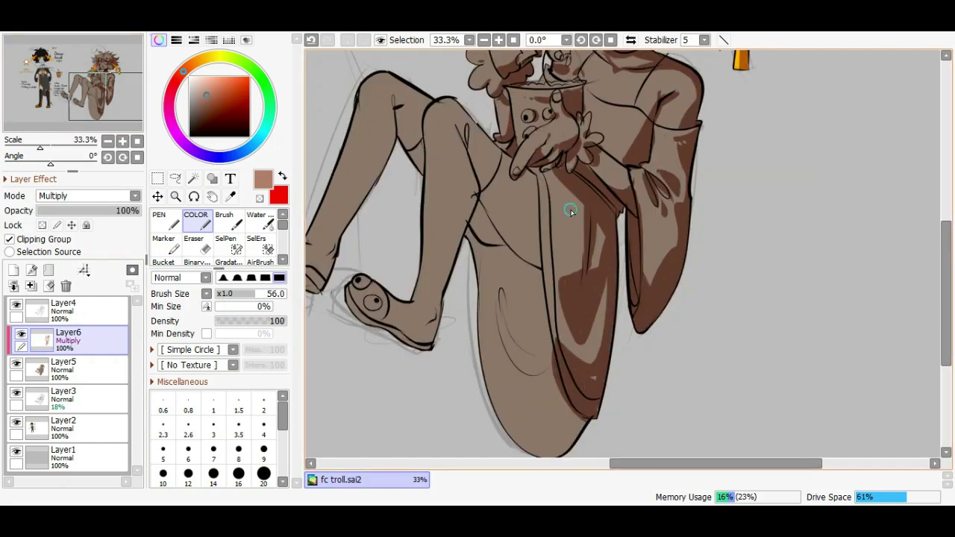
Shade the folds and rounded hem of the skirt's back section and the underside of the thigh
drag(550, 294, 493, 257)
mouse_move(516, 262)
mouse_down()
mouse_move(548, 346)
mouse_move(531, 348)
mouse_move(577, 402)
mouse_move(531, 410)
mouse_up()
mouse_move(489, 342)
mouse_down()
mouse_move(498, 396)
mouse_move(496, 369)
mouse_up()
drag(556, 417, 589, 455)
drag(567, 373, 590, 344)
mouse_move(522, 201)
mouse_down()
mouse_move(504, 160)
mouse_move(501, 216)
mouse_move(516, 185)
mouse_up()
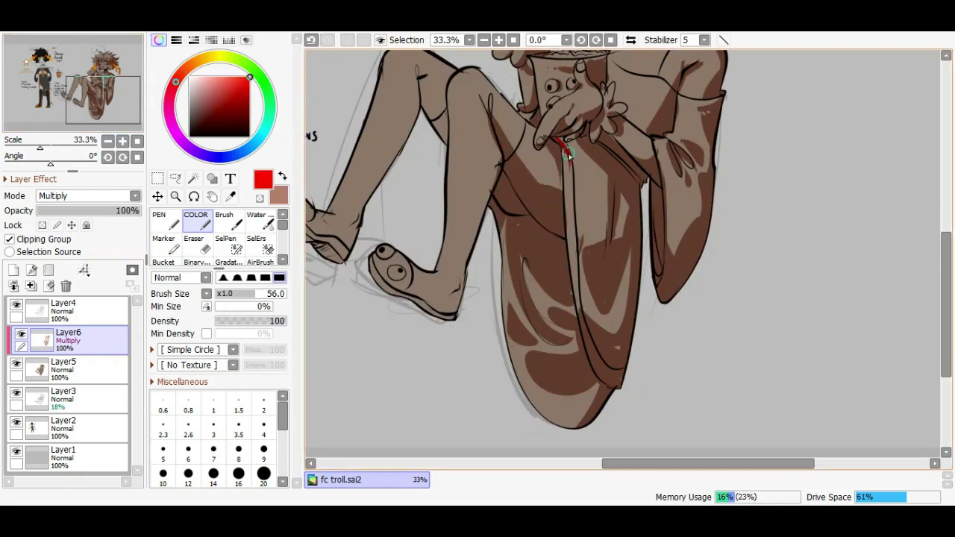
drag(508, 105, 554, 170)
Shade both legs around the knees and along the calves, and the soles and toes of both shoes
mouse_move(481, 142)
mouse_down()
mouse_move(493, 209)
mouse_move(550, 153)
mouse_up()
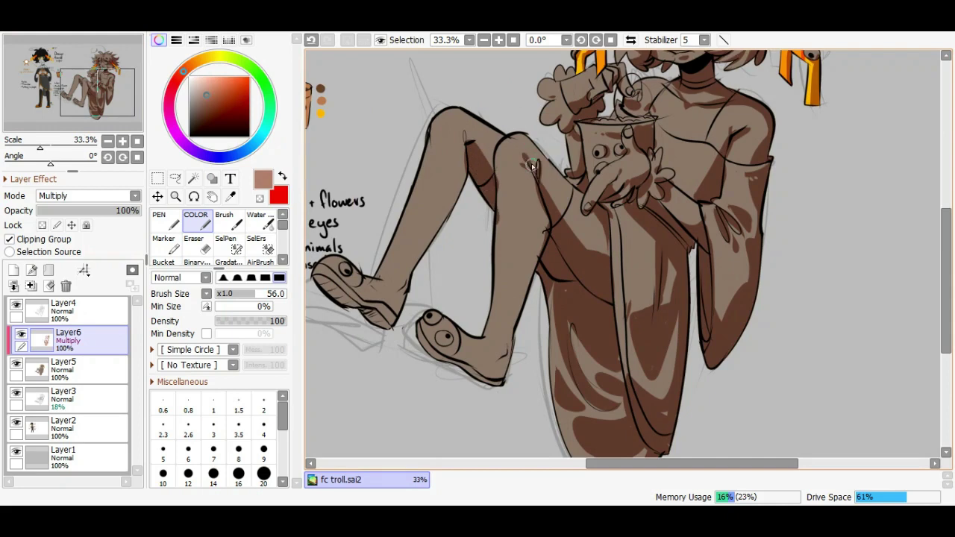
drag(596, 261, 605, 214)
mouse_move(473, 138)
mouse_down()
mouse_move(448, 223)
mouse_move(458, 190)
mouse_move(399, 289)
mouse_up()
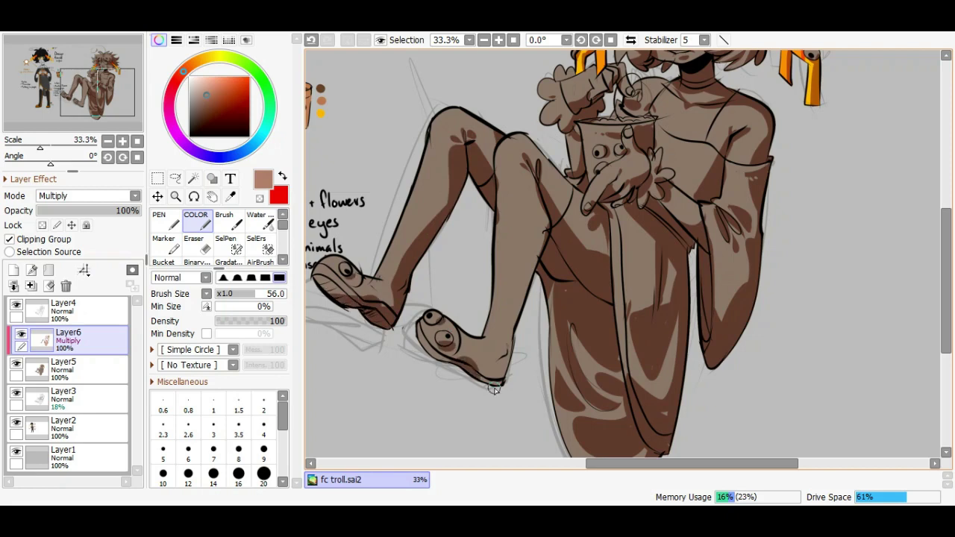
drag(476, 389, 511, 381)
drag(535, 181, 509, 351)
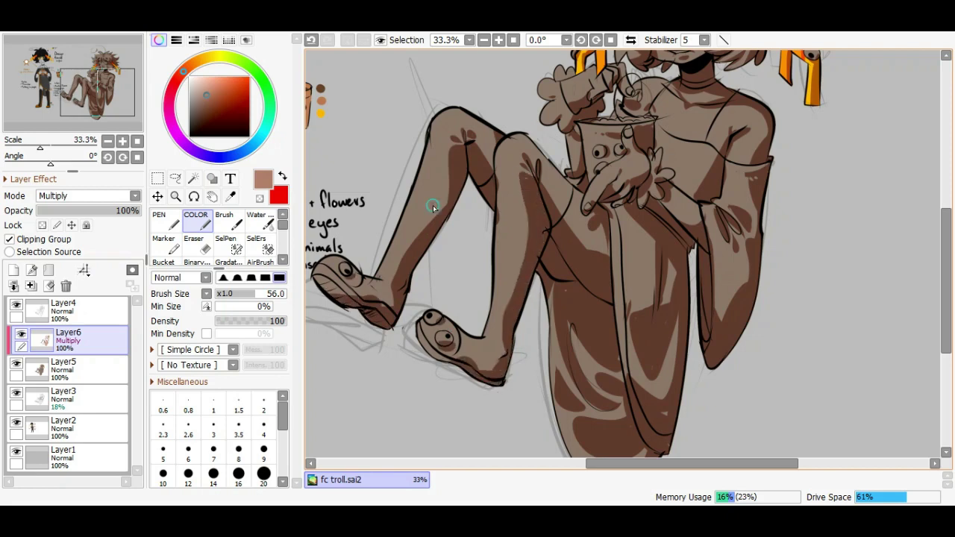
Add a clipped Screen layer below the Multiply shading and paint dark red light along the legs, shoes and skirt's back section
drag(41, 147, 38, 147)
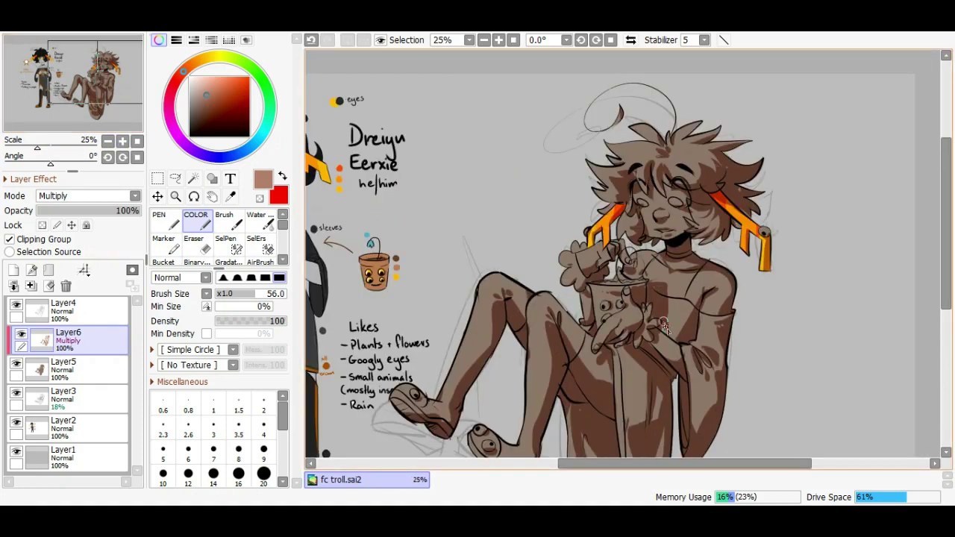
scroll(664, 326, down, 3)
click(13, 270)
scroll(75, 195, down, 2)
alt+click(399, 311)
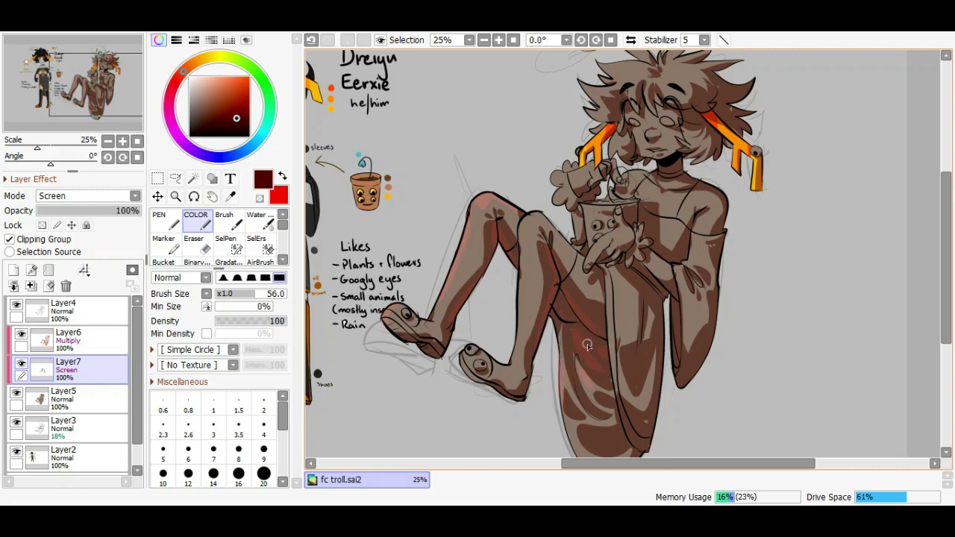
scroll(588, 344, down, 2)
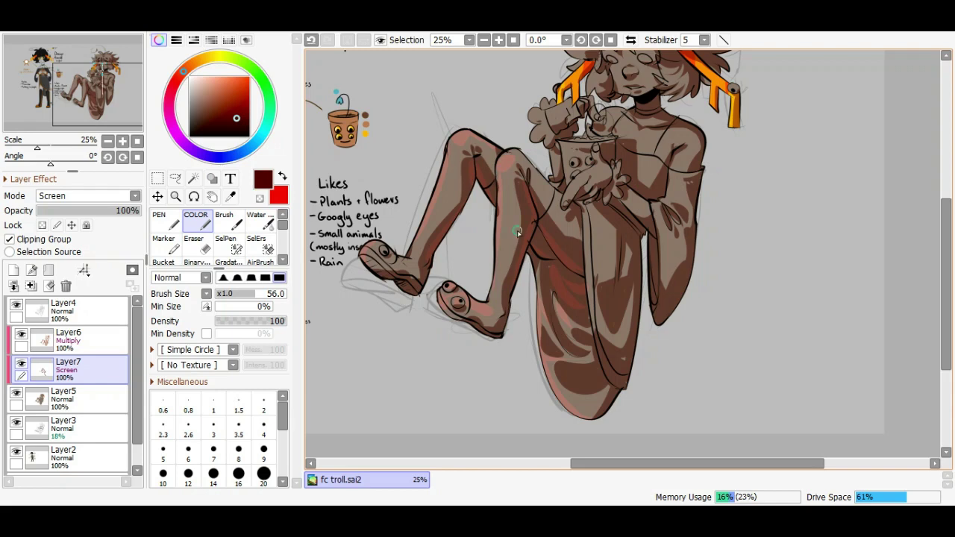
Paint orange-brown light on the ruffled cuffs, pot, chest, shoulder, sleeve and the skirt's front panel
scroll(606, 172, up, 2)
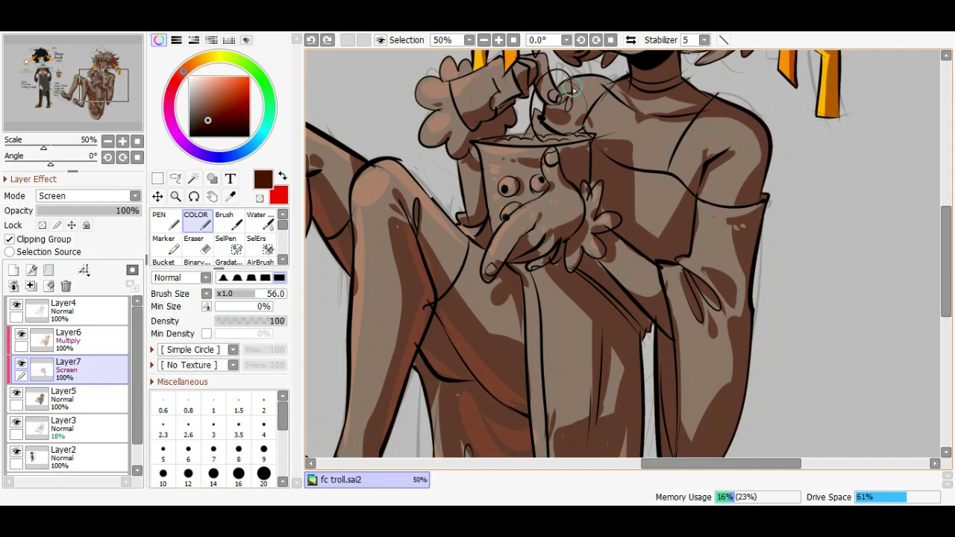
drag(558, 89, 597, 92)
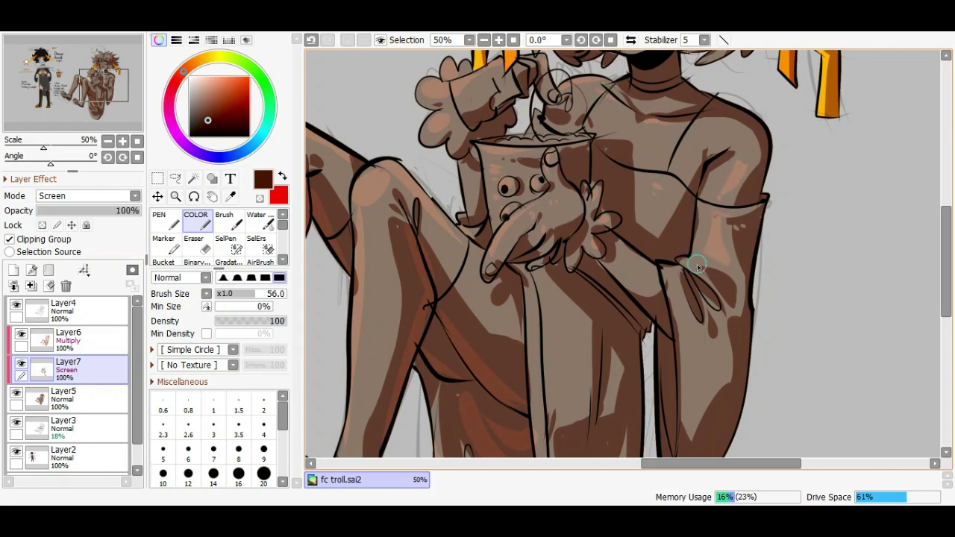
scroll(487, 213, down, 1)
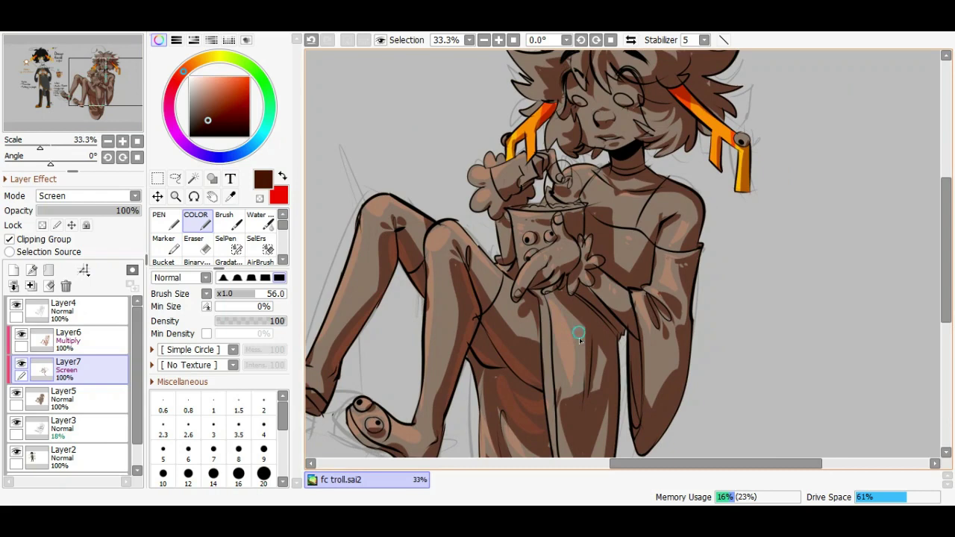
scroll(578, 325, down, 1)
Paint warm light on the nose and cheeks and across the crown, fringe and outer spikes of the hair
scroll(488, 224, up, 2)
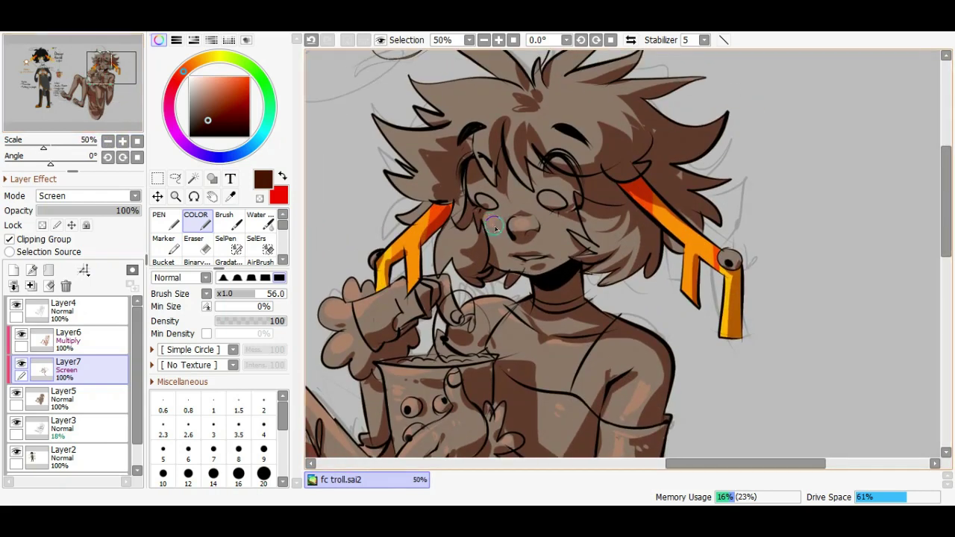
mouse_move(493, 138)
mouse_down()
mouse_move(502, 102)
mouse_move(514, 170)
mouse_up()
mouse_move(429, 159)
mouse_down()
mouse_move(448, 137)
mouse_move(567, 140)
mouse_move(530, 206)
mouse_move(535, 189)
mouse_move(576, 202)
mouse_move(590, 189)
mouse_move(548, 195)
mouse_move(604, 237)
mouse_move(623, 213)
mouse_move(659, 271)
mouse_up()
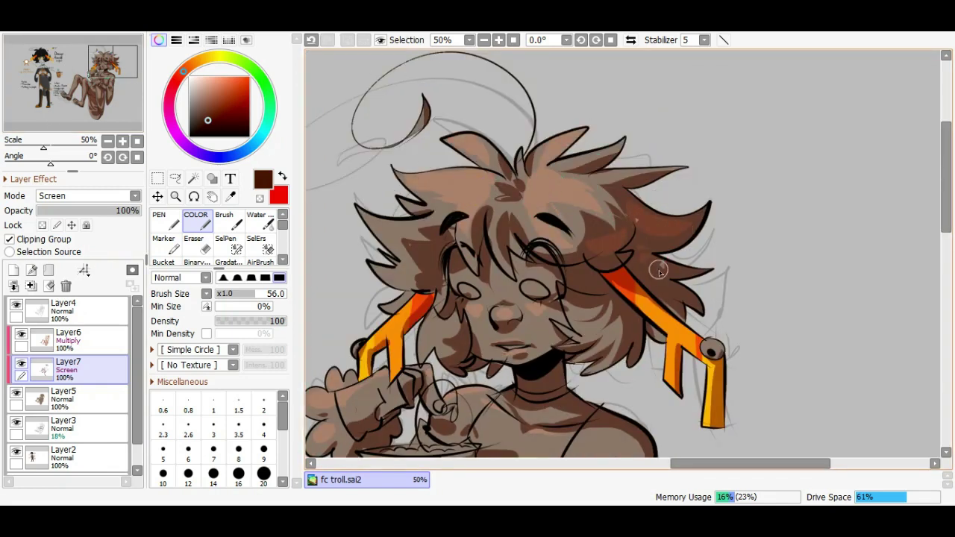
drag(391, 278, 406, 232)
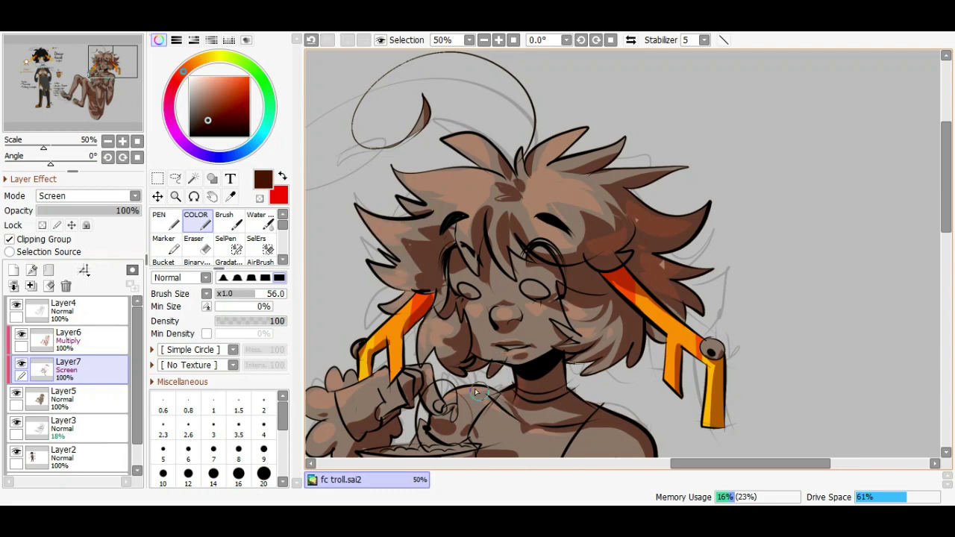
Dab small bright highlights in a light reddish brown over the figure and the hair
scroll(550, 274, down, 1)
mouse_move(483, 479)
mouse_down()
mouse_move(555, 401)
mouse_move(531, 351)
mouse_up()
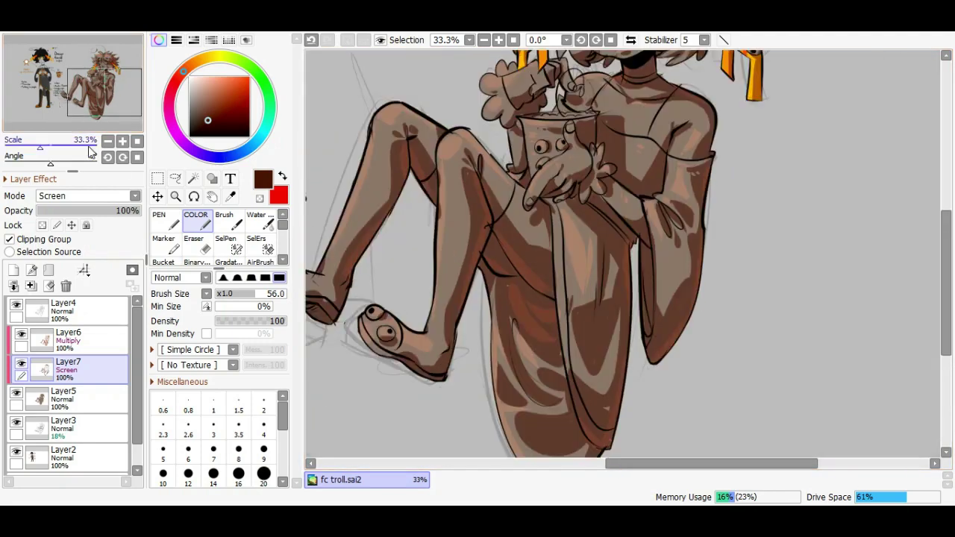
scroll(102, 125, down, 1)
scroll(102, 125, up, 1)
drag(492, 60, 570, 123)
alt+click(570, 123)
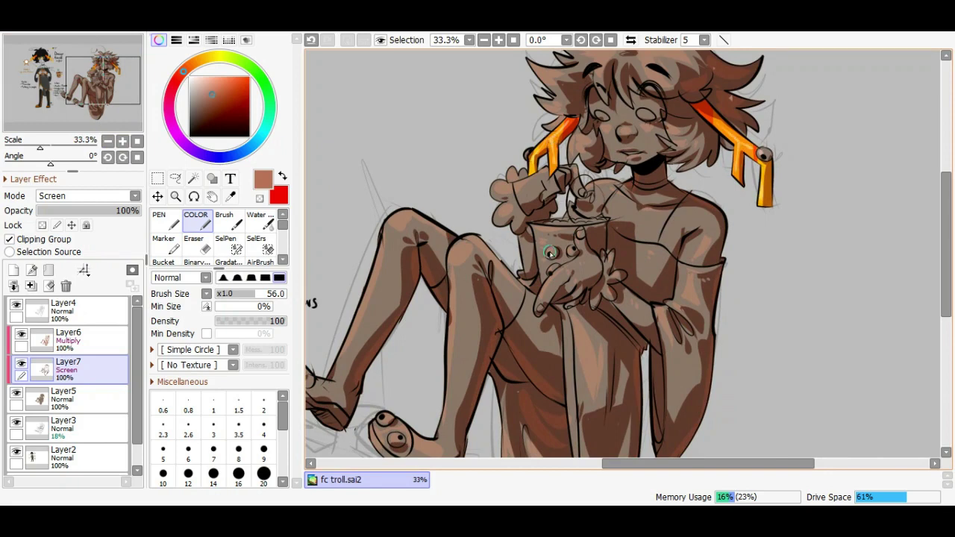
drag(652, 53, 641, 153)
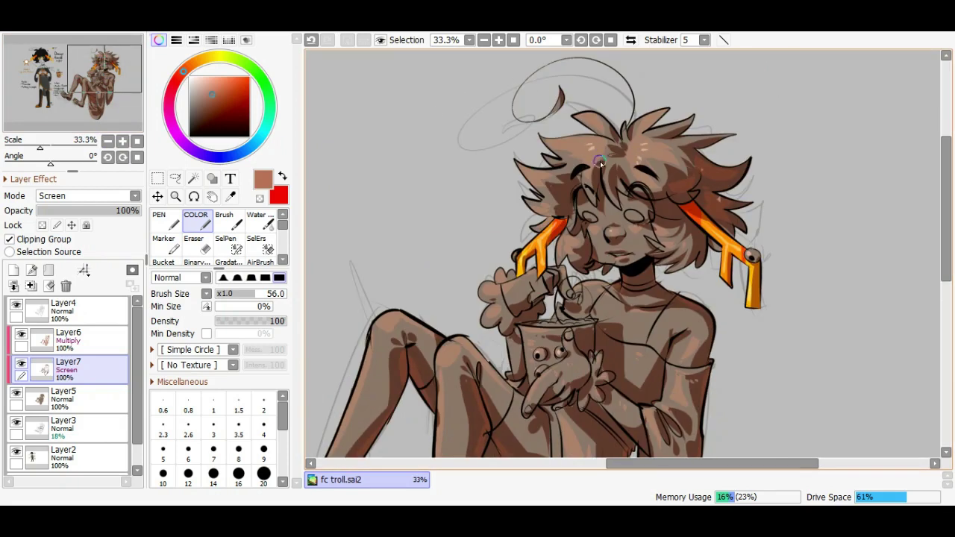
Bring the reference figure into view and make line art layer Layer4 active with the Magic Wand
scroll(80, 131, down, 1)
mouse_move(494, 323)
mouse_down()
mouse_move(644, 257)
mouse_move(659, 186)
mouse_up()
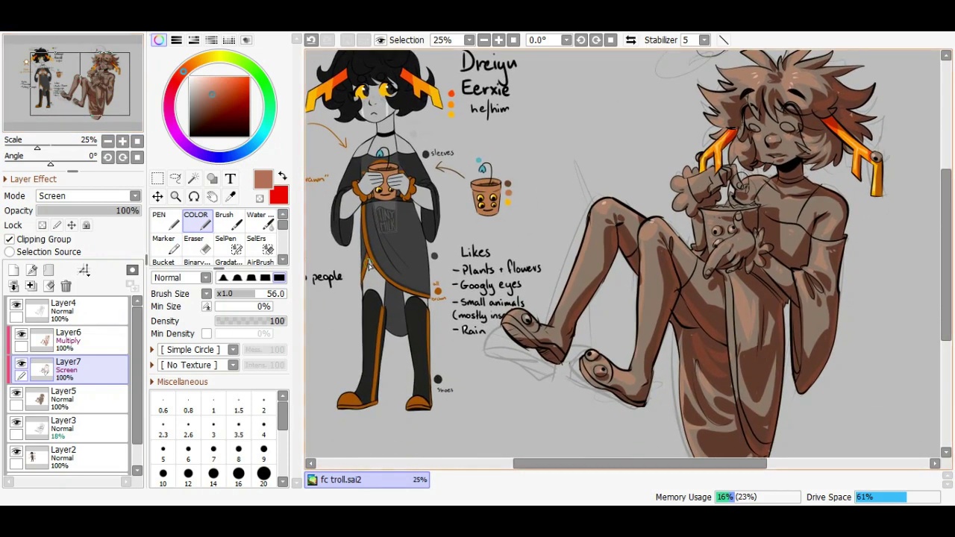
click(65, 307)
key(w)
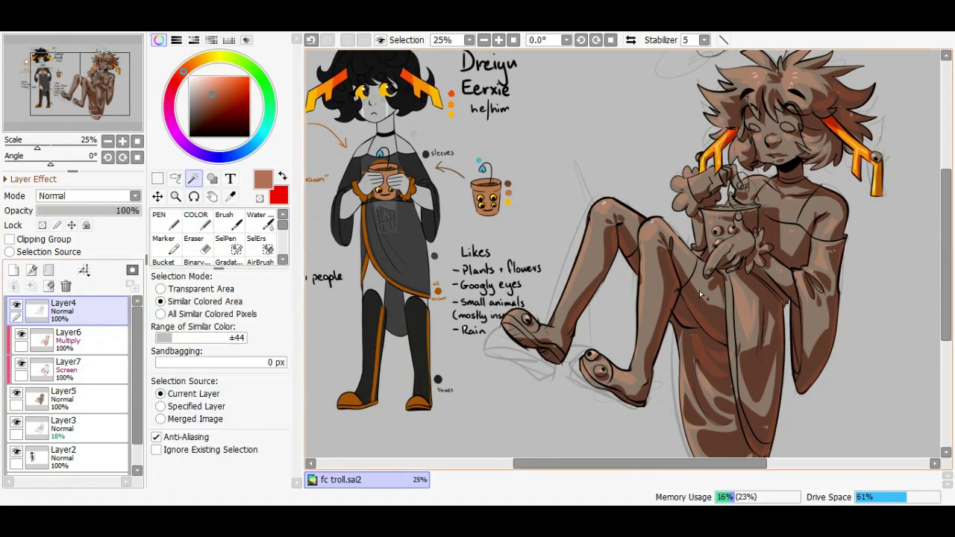
click(693, 298)
click(781, 282)
click(729, 250)
click(705, 187)
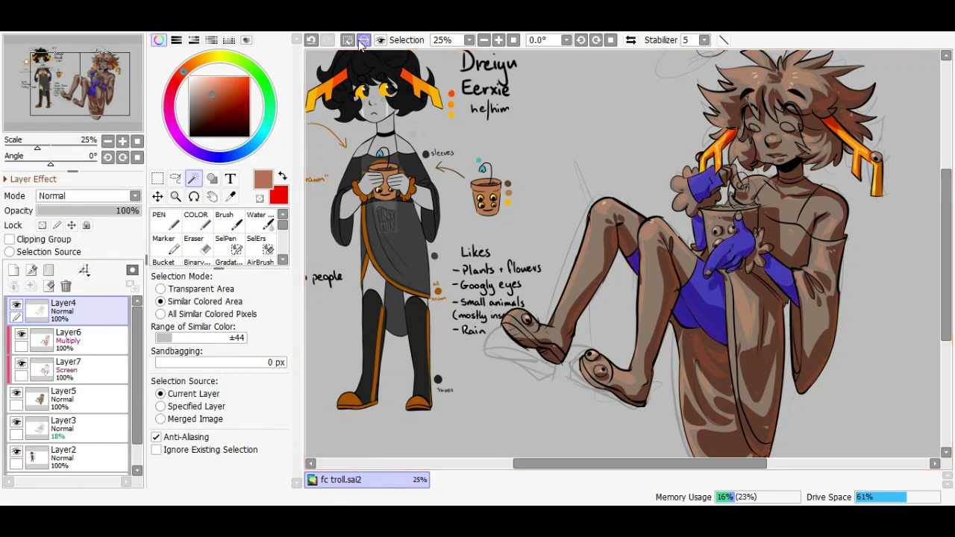
click(363, 40)
Select the thighs, hands, forearm, shoulder, face and neck with the Magic Wand set to Transparent Area
click(159, 289)
click(735, 273)
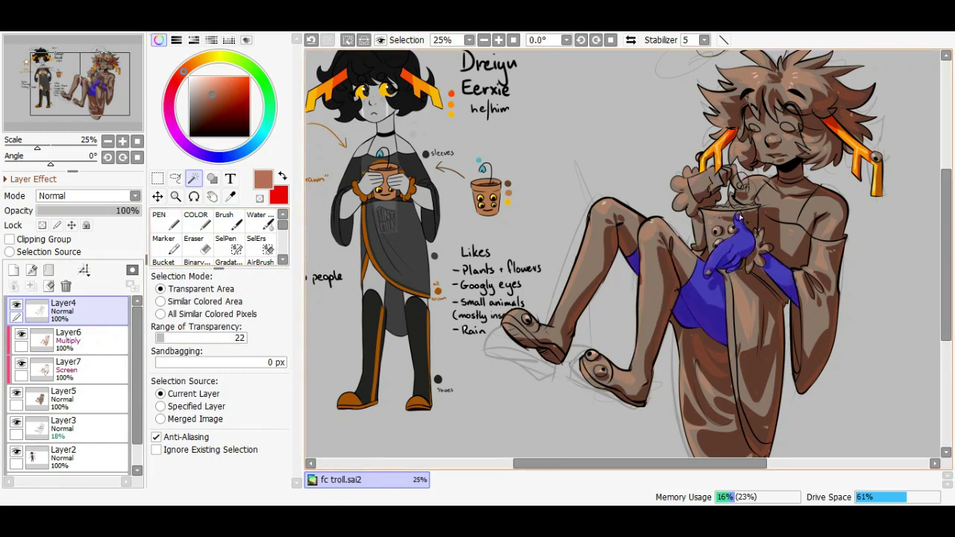
click(820, 212)
click(768, 130)
click(791, 170)
click(729, 181)
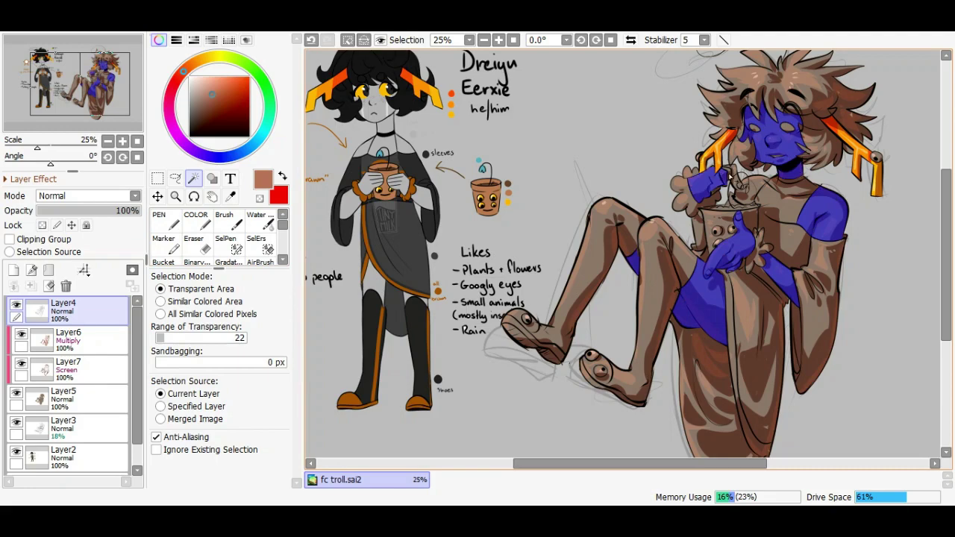
Close the gap in the chest line art with black and add the upper chest to the skin selection
scroll(567, 216, up, 2)
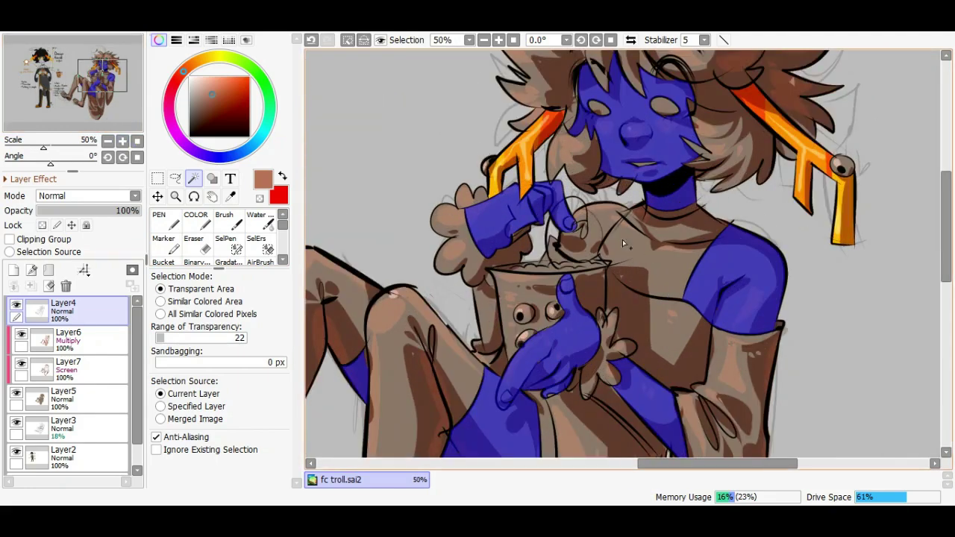
key(n)
key(w)
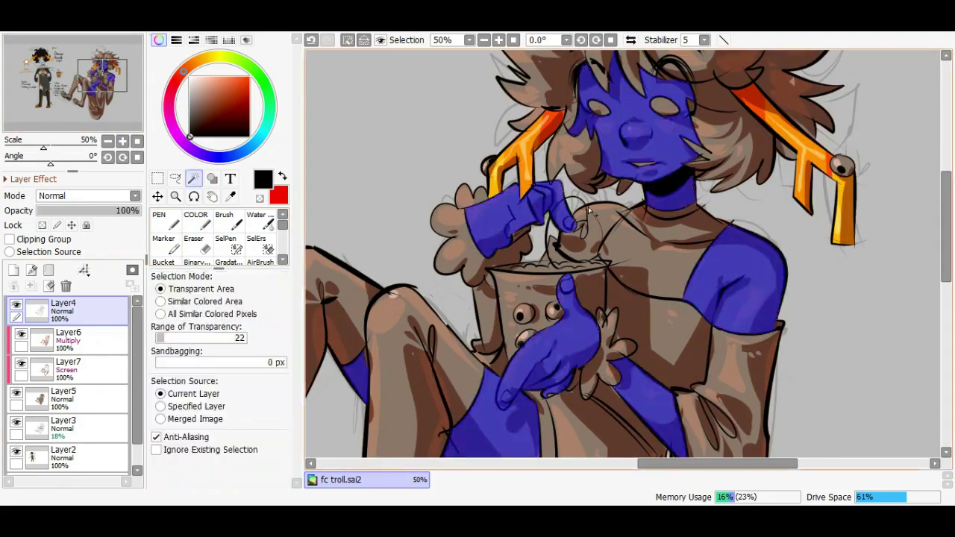
click(643, 263)
Fill the selected skin areas with light grey on Layer5
click(88, 407)
key(minus)
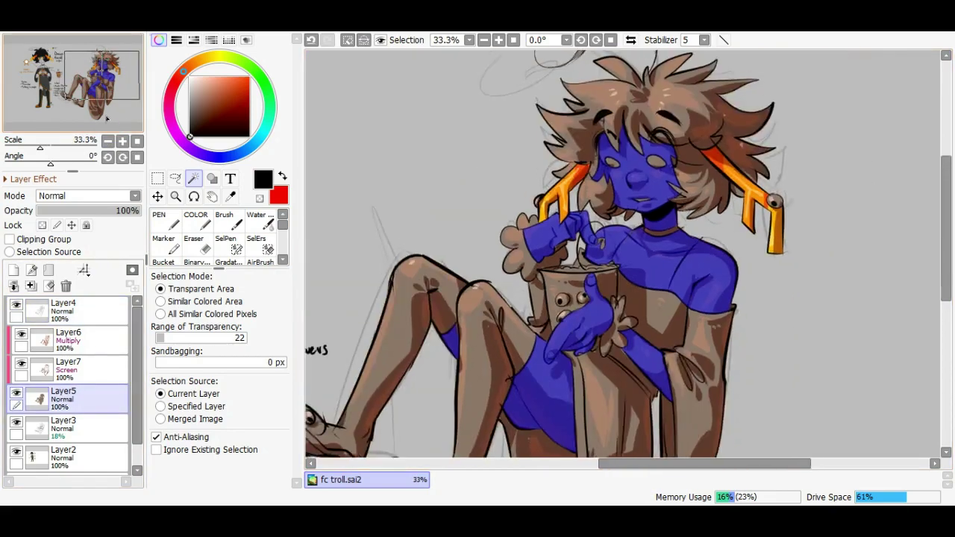
key(Delete)
key(n)
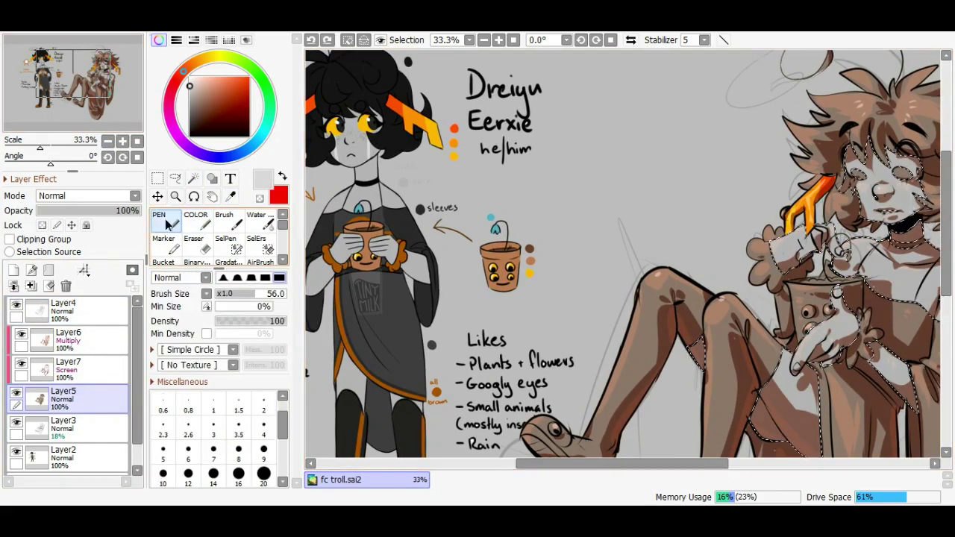
Check the face on the reference figure and paint pale tear streaks down both cheeks on Layer5
drag(314, 142, 707, 184)
scroll(328, 179, up, 3)
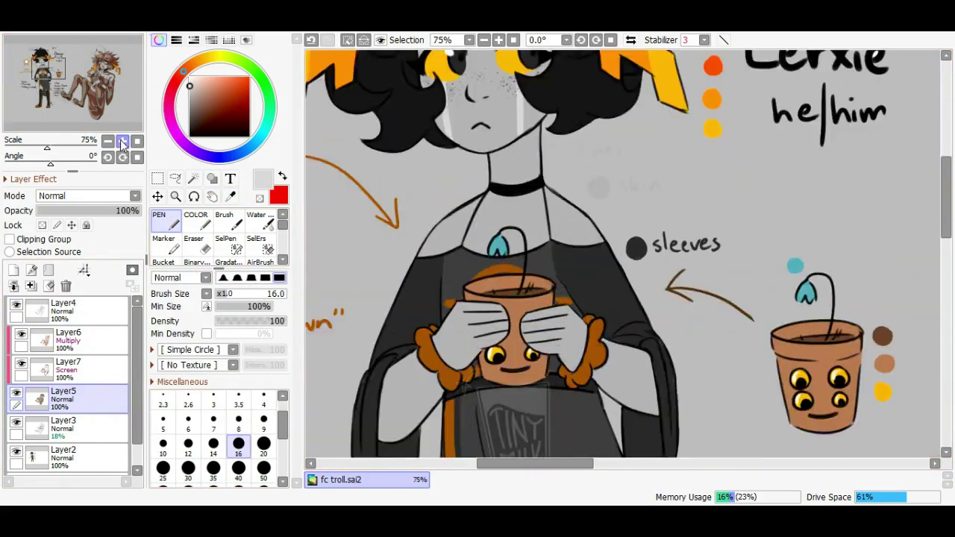
key(alt)
drag(328, 179, 172, 179)
scroll(555, 220, up, 1)
click(555, 220)
Dot brownish-grey freckles across the nose bridge and cheeks, and clear the skin selection
key(alt)
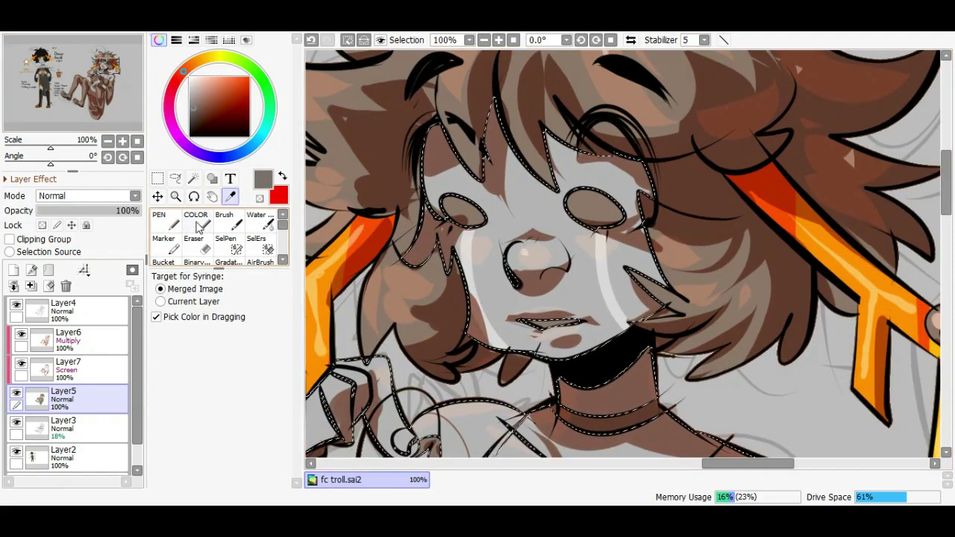
click(581, 225)
click(563, 233)
click(479, 255)
click(489, 231)
click(514, 224)
click(523, 195)
click(548, 220)
click(506, 224)
click(502, 232)
click(527, 224)
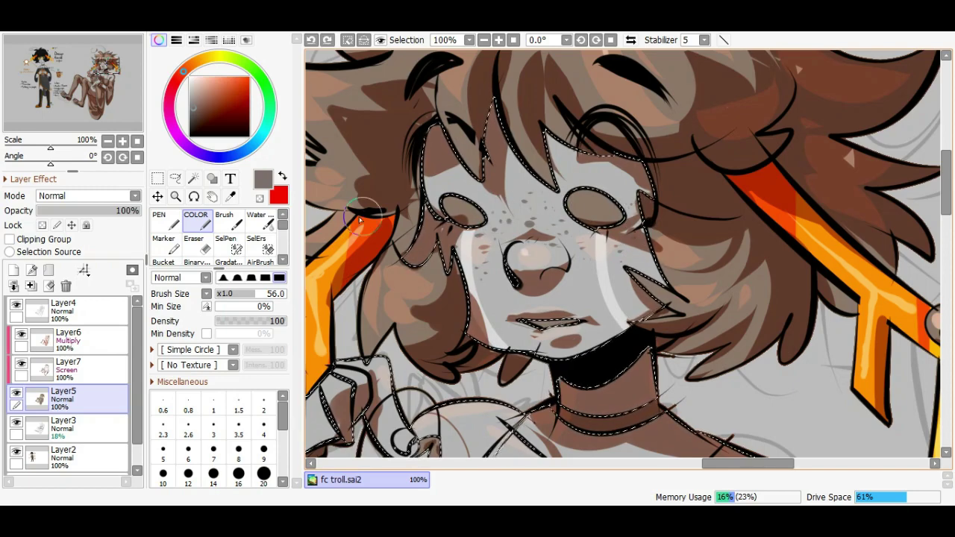
key(minus)
alt+click(495, 217)
key(ctrl+d)
Try to redraw the mouth line in black on Layer4 with a brush size of 18
scroll(623, 253, down, 3)
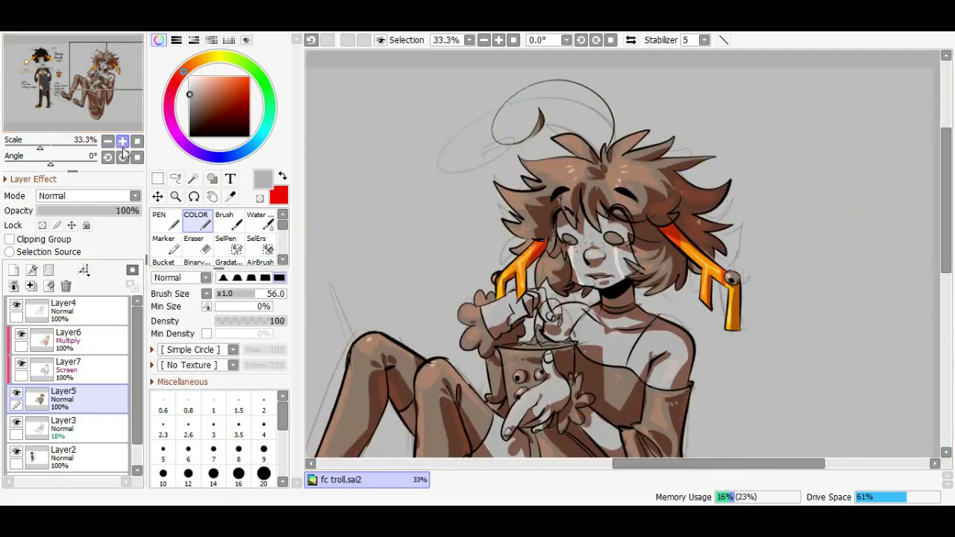
scroll(623, 254, up, 2)
click(64, 307)
scroll(522, 299, up, 2)
click(189, 136)
drag(276, 293, 230, 296)
drag(481, 358, 563, 349)
key(ctrl+z)
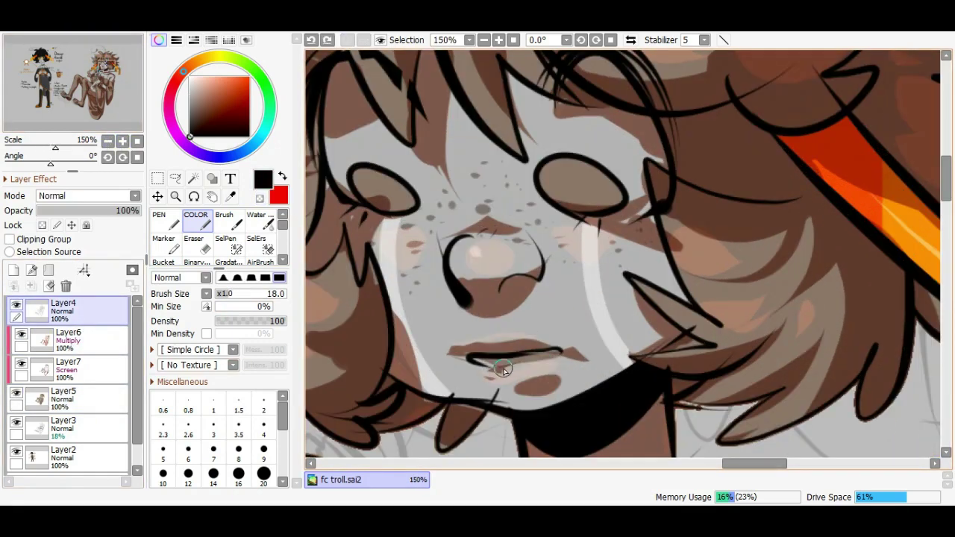
key(ctrl+z)
drag(481, 357, 565, 350)
key(ctrl+z)
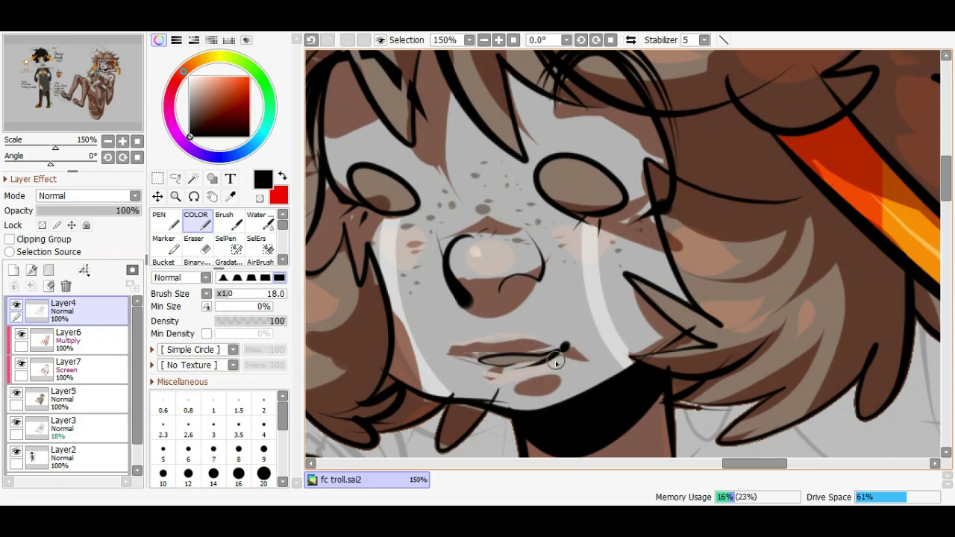
Erase the old mouth line and redraw it as a wider, wavy slight smile with accented corners
key(minus)
mouse_move(477, 357)
mouse_down()
mouse_move(548, 364)
mouse_move(508, 362)
mouse_move(552, 336)
mouse_up()
key(minus)
mouse_move(451, 355)
mouse_down()
mouse_move(543, 341)
mouse_move(572, 324)
mouse_move(538, 351)
mouse_move(559, 333)
mouse_up()
key(minus)
key(minus)
mouse_move(444, 351)
mouse_down()
mouse_move(492, 351)
mouse_move(572, 328)
mouse_up()
Delete the eyebrow above the smaller eye, redraw it slanting down outward, and extend the other eyebrow's inner tip
key(Home)
key(l)
drag(422, 95, 393, 163)
key(Delete)
key(ctrl+d)
click(195, 220)
mouse_move(567, 113)
mouse_down()
mouse_move(631, 153)
mouse_move(566, 114)
mouse_up()
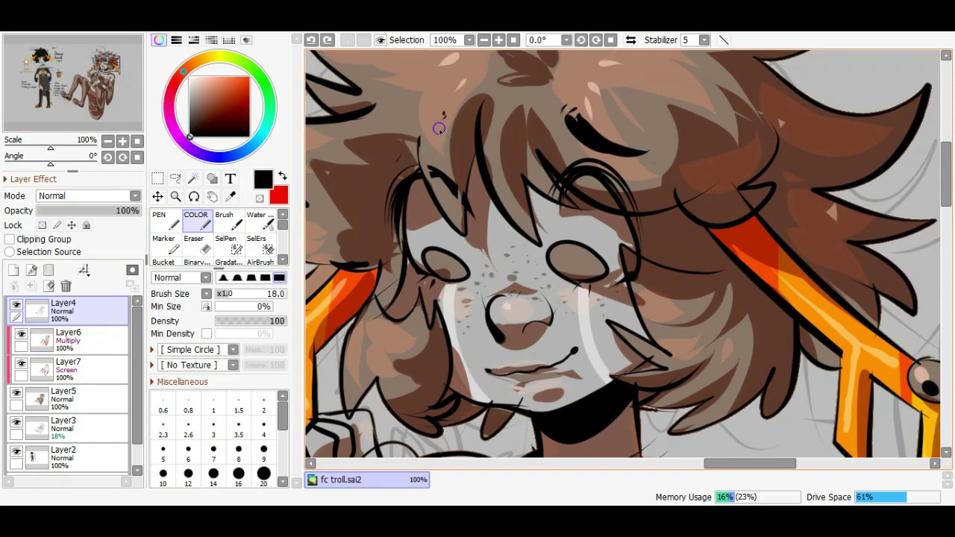
drag(438, 129, 385, 160)
Erase the old lip shading and light around the mouth on Layer6 and Layer7, and clean up the base skin beneath
click(68, 336)
key(minus)
drag(492, 369, 582, 395)
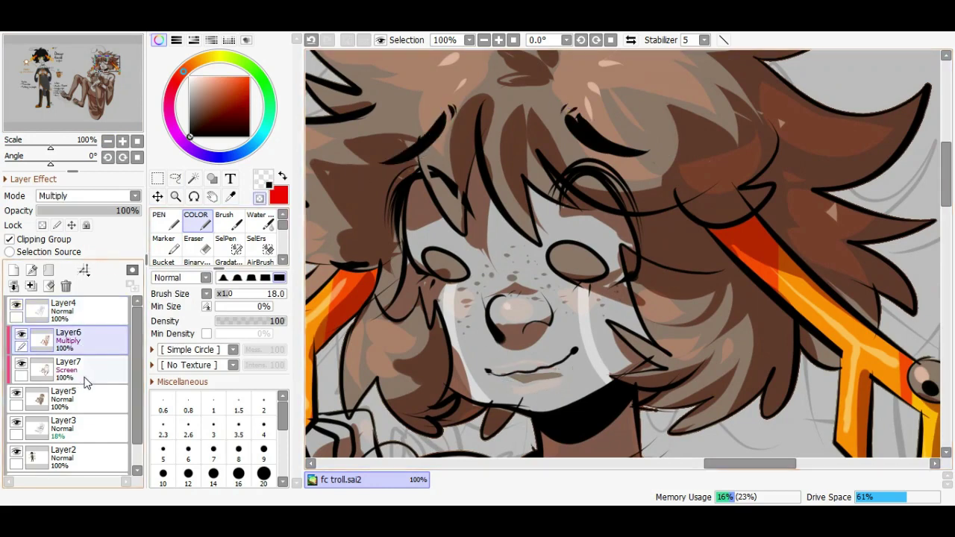
click(68, 365)
click(68, 395)
key(alt)
key(alt)
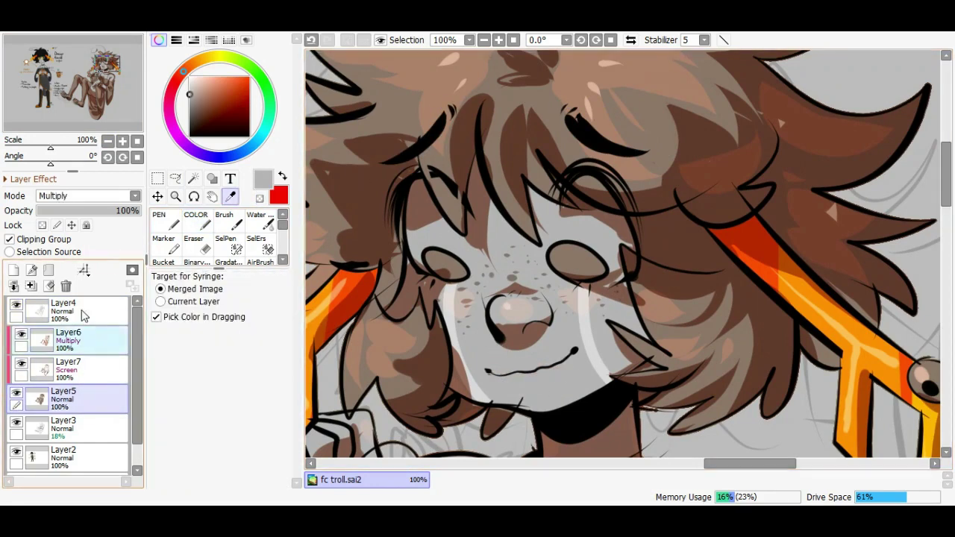
Shade along the new mouth line and beneath the lower lip on Layer6, and touch up its light on Layer7
click(80, 337)
alt+click(484, 373)
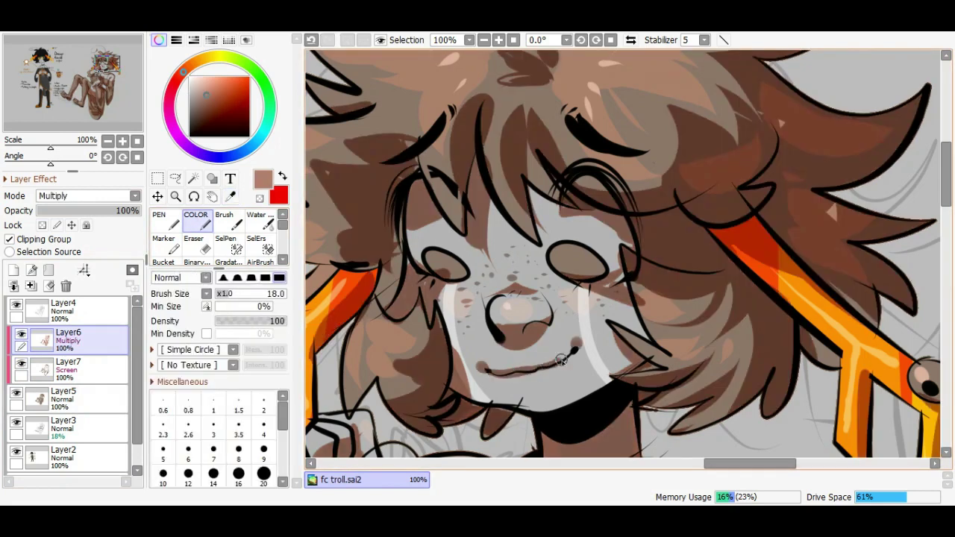
alt+click(396, 240)
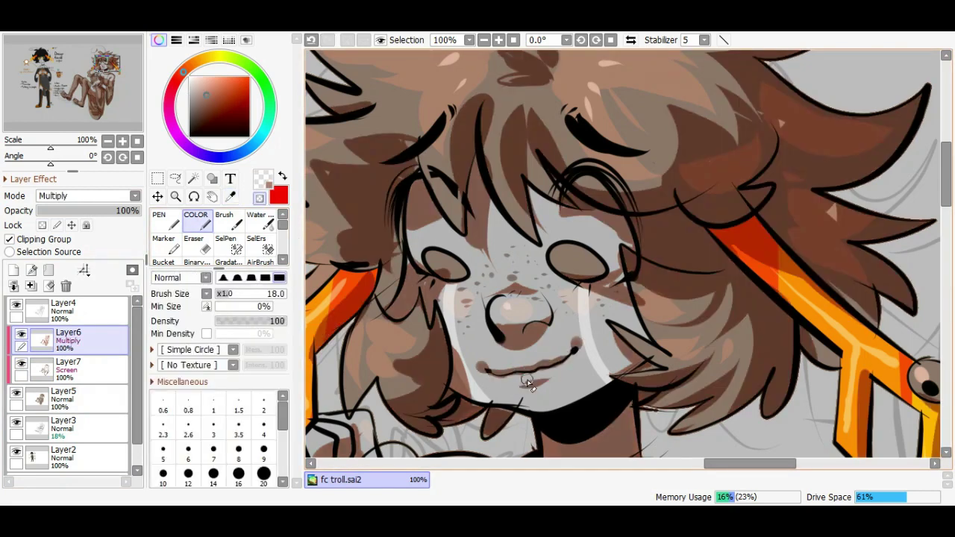
click(68, 366)
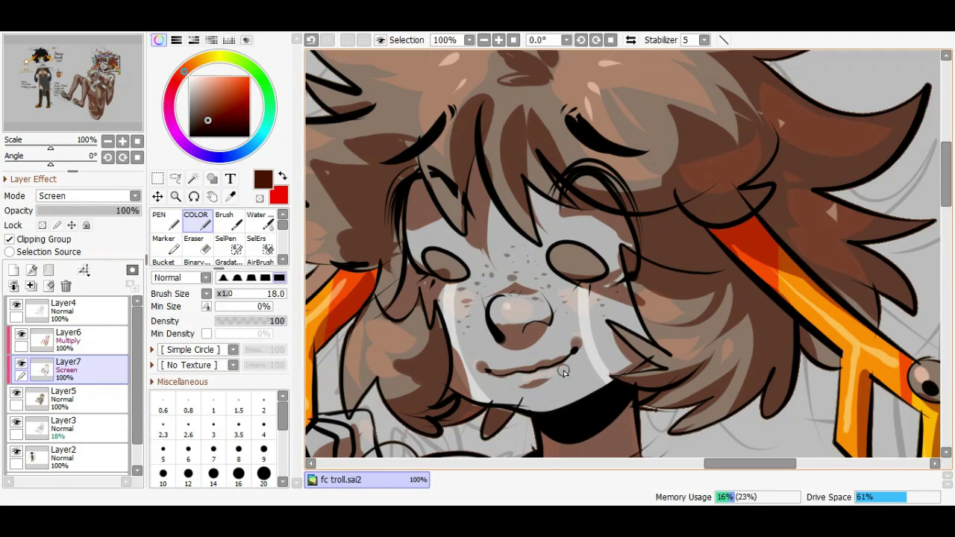
scroll(567, 361, down, 4)
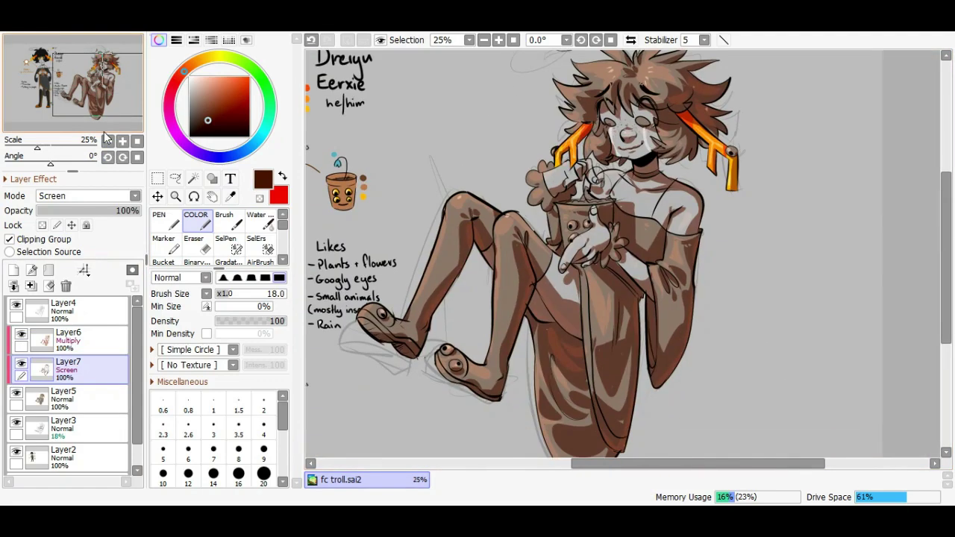
drag(97, 86, 79, 81)
click(63, 306)
key(w)
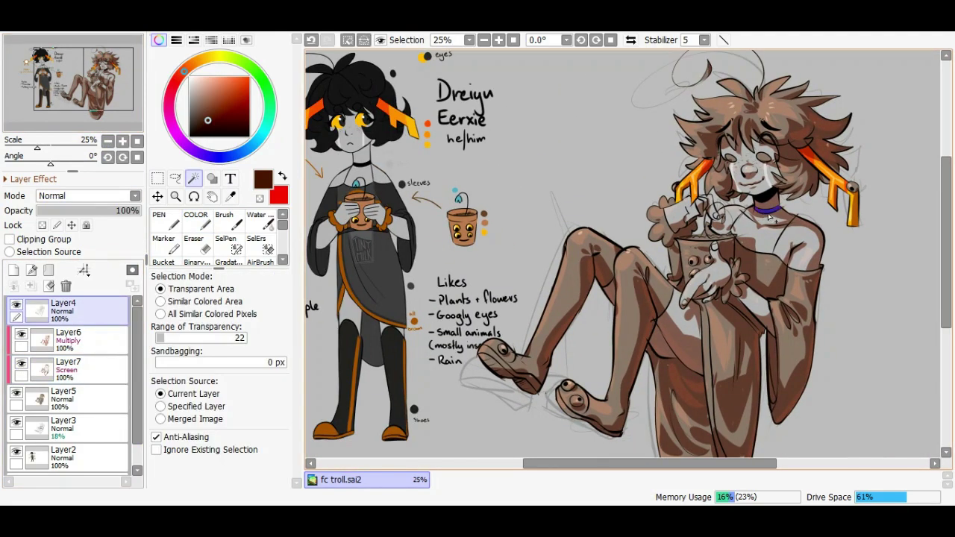
click(793, 309)
click(672, 283)
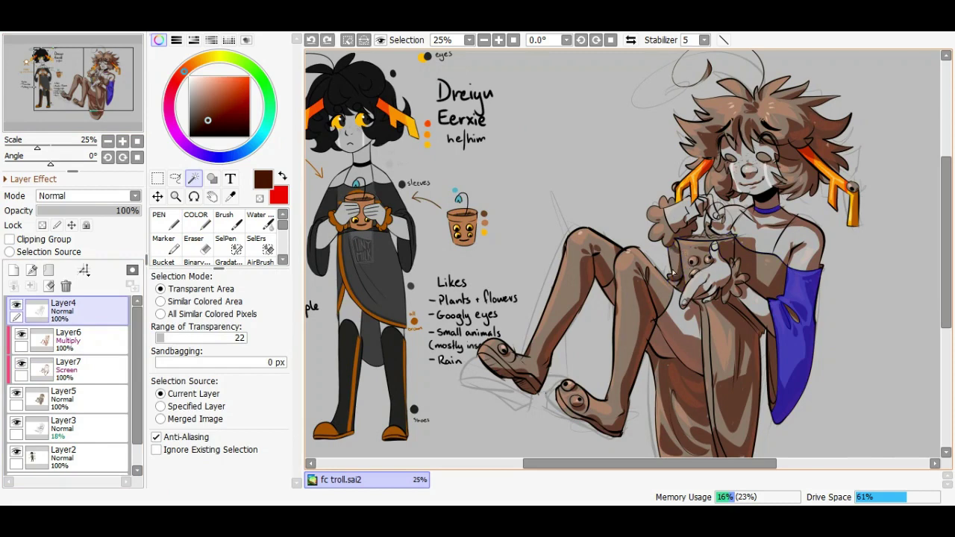
key(ctrl+d)
click(64, 395)
alt+click(643, 252)
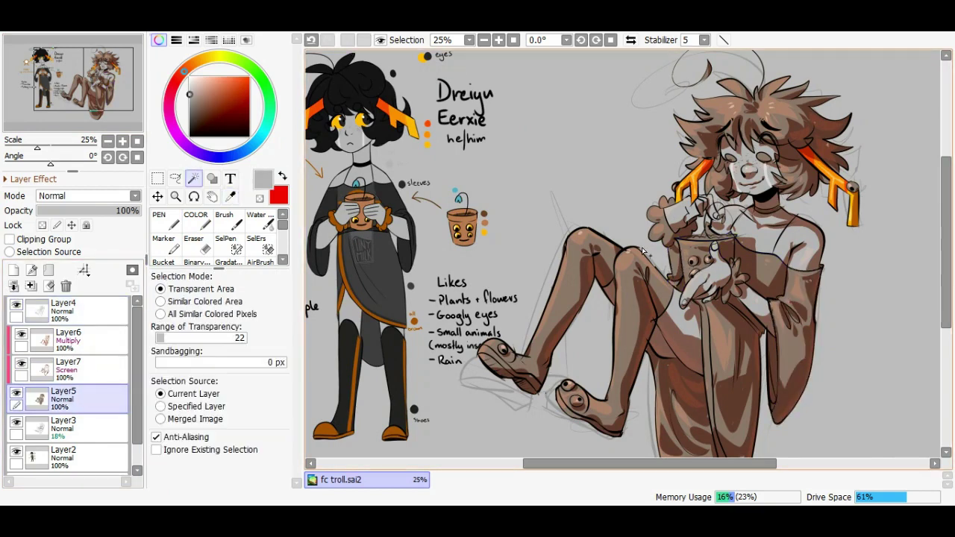
Select the choker, sleeve and boot shapes from Layer4's lines and fill them on Layer5 with dark gray sampled from the reference outfit
click(63, 306)
click(63, 395)
click(63, 306)
click(676, 284)
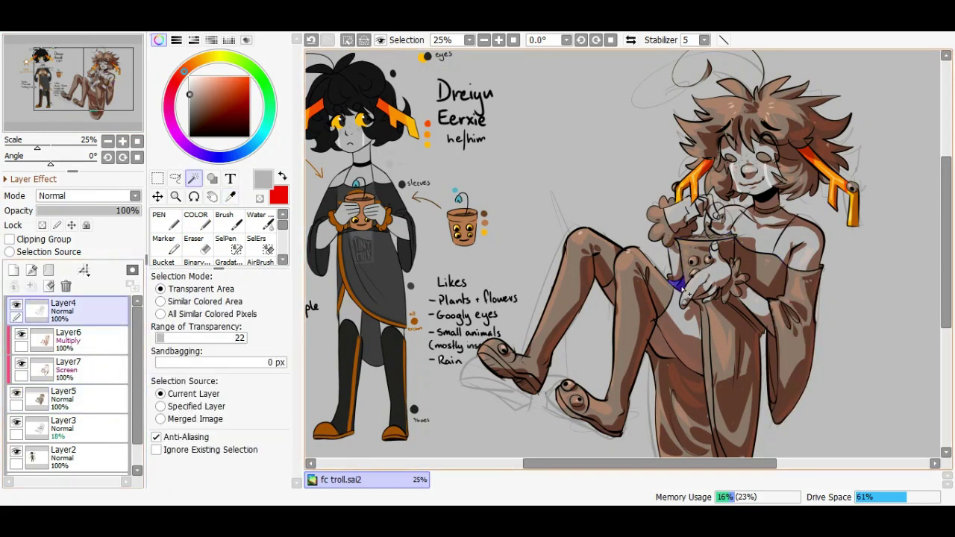
click(796, 319)
click(650, 338)
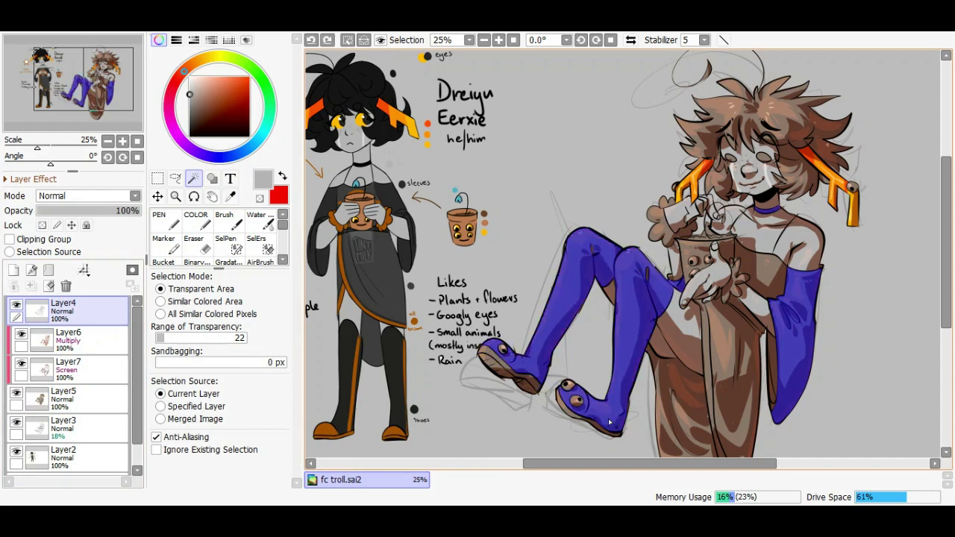
click(63, 396)
click(385, 267)
key(ctrl+f)
key(ctrl+d)
key(c)
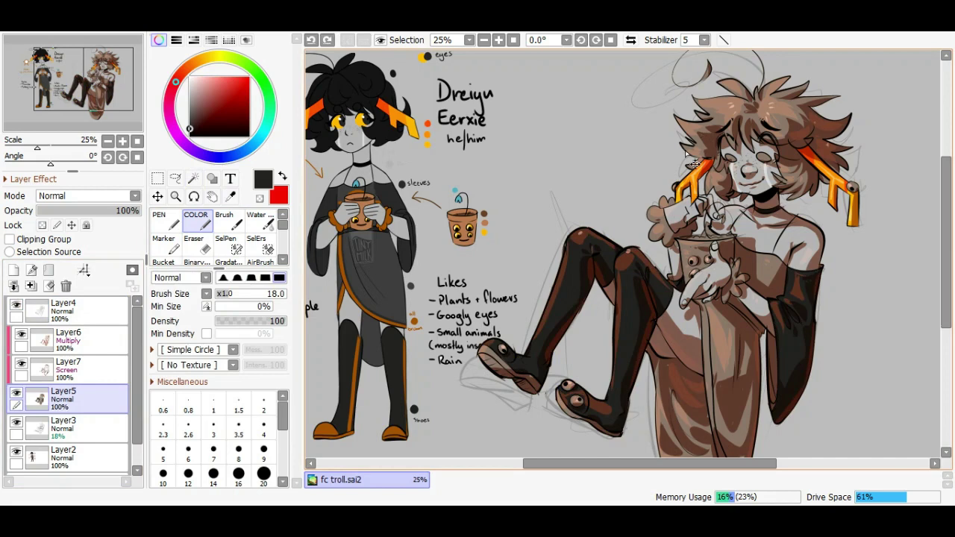
Select the shoe soles, dress trim and ruffled cuffs from Layer4's lines and fill them on Layer5 with the reference's orange-brown
click(193, 178)
click(63, 307)
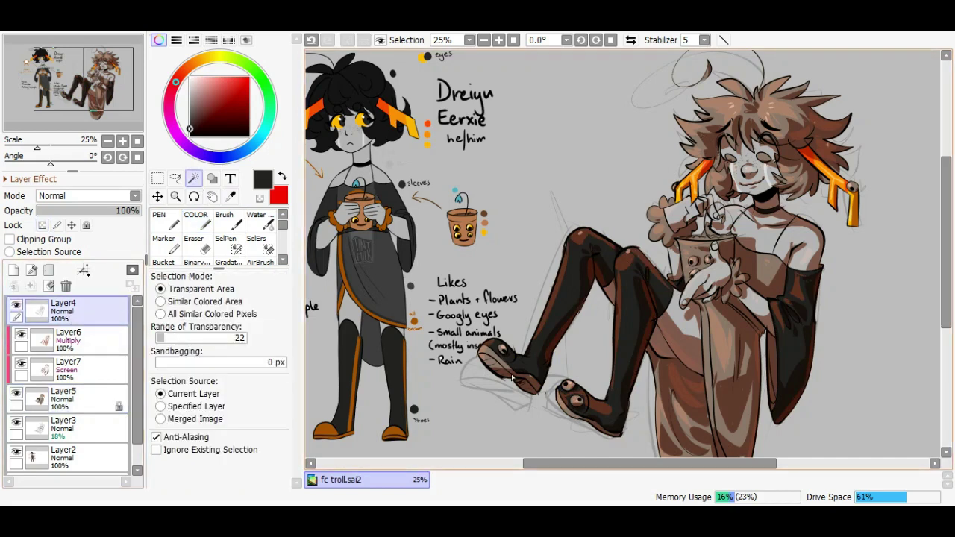
click(522, 379)
click(710, 358)
scroll(694, 269, down, 1)
click(680, 201)
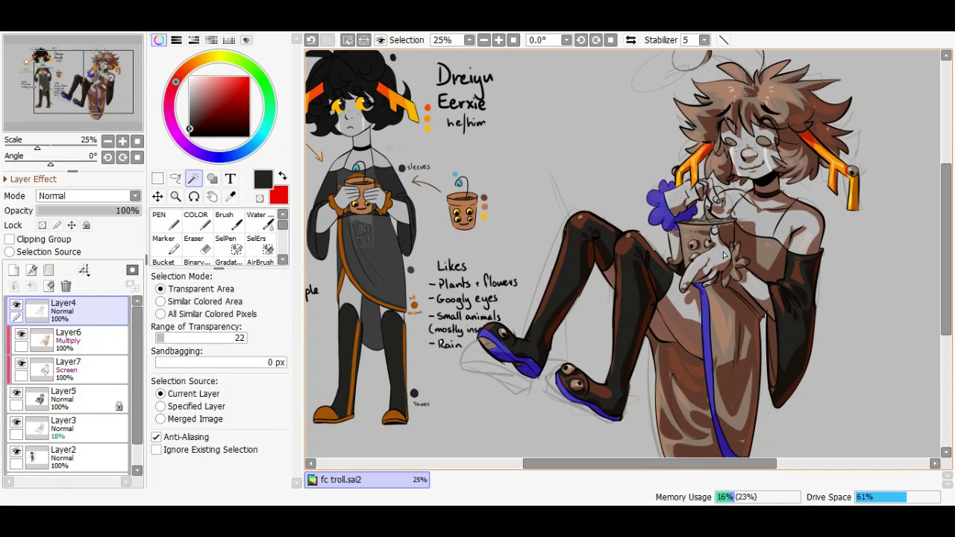
click(230, 196)
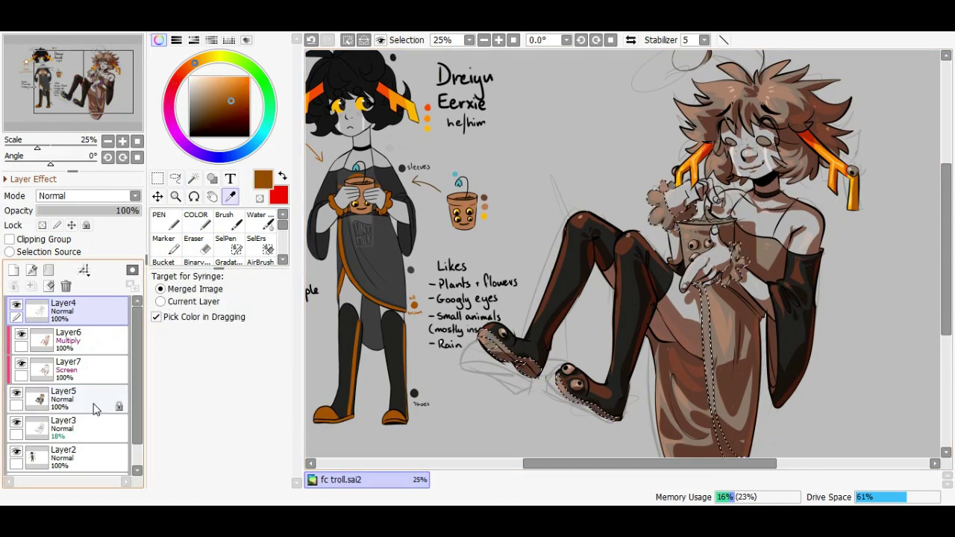
click(107, 403)
Fill the dress's bodice and skirt on Layer5 with the reference's dark gray, and draw the orange-brown sign on the bodice
click(193, 178)
click(63, 308)
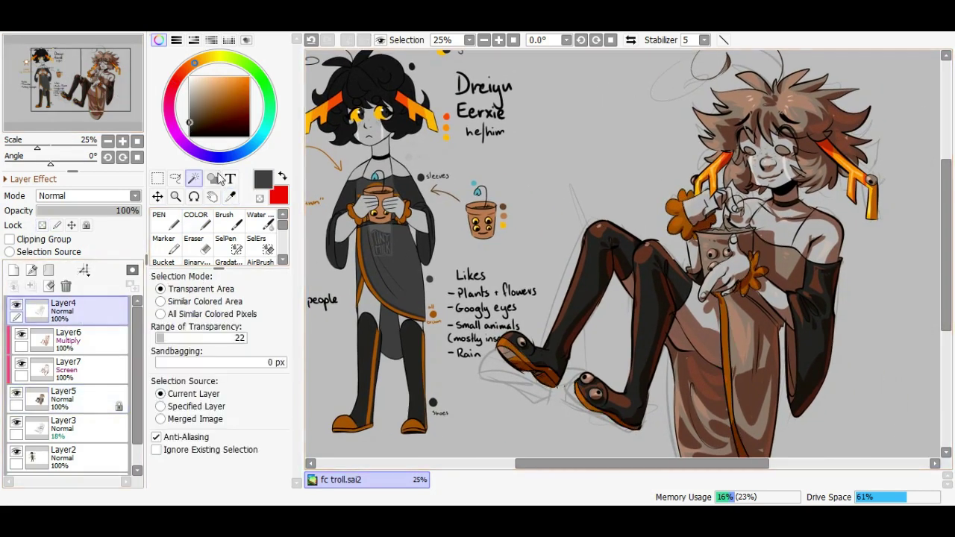
click(780, 293)
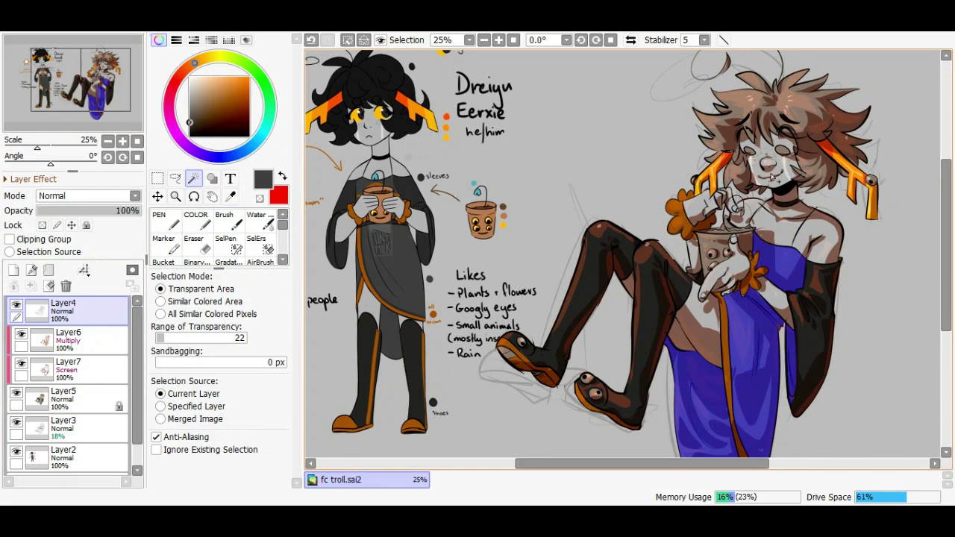
click(230, 197)
click(82, 399)
click(735, 418)
click(158, 221)
drag(549, 239, 634, 244)
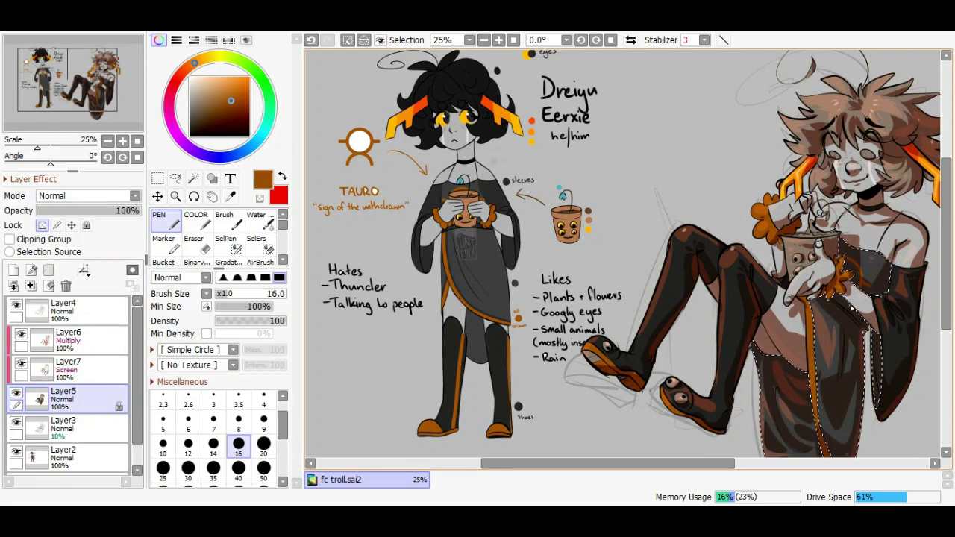
key(ctrl+d)
Paint the potted plant's drop-shaped tip teal on Layer5, matching the reference plant
mouse_move(74, 102)
mouse_down()
mouse_move(89, 111)
mouse_move(82, 101)
mouse_up()
click(193, 179)
click(82, 309)
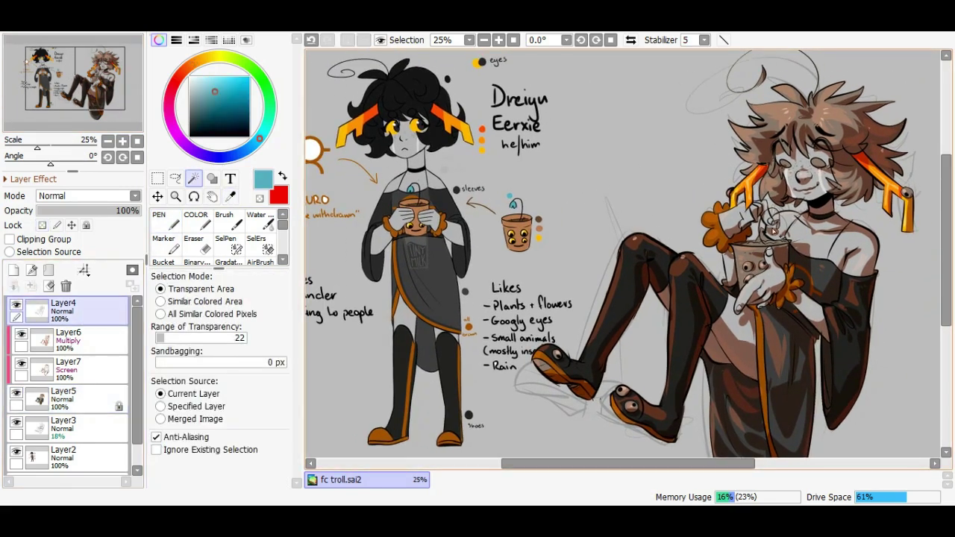
click(82, 396)
click(197, 221)
key(alt)
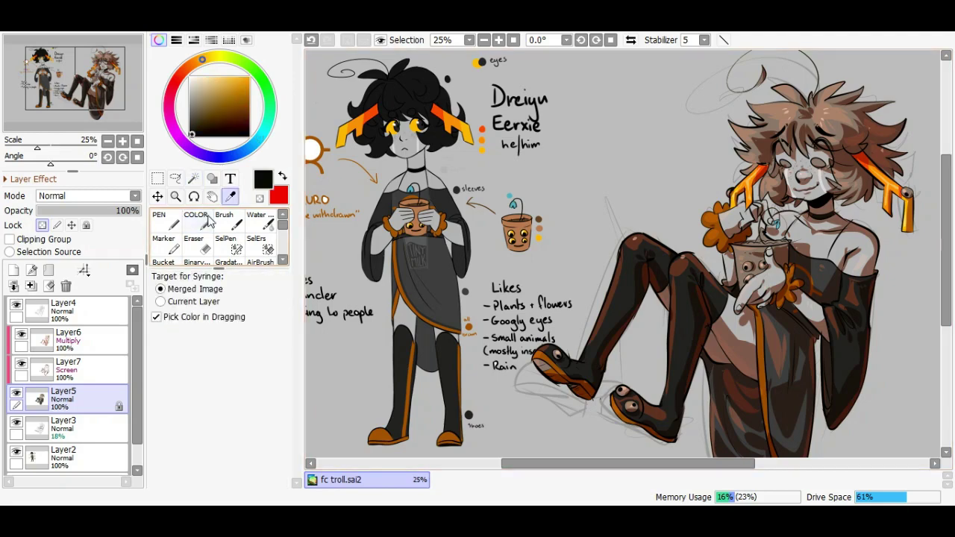
Select the hair from Layer4's lines, invert the selection to protect it, and paint both eyes yellow on Layer5
click(460, 130)
scroll(746, 224, up, 2)
drag(746, 224, 682, 256)
click(82, 310)
click(193, 179)
click(661, 82)
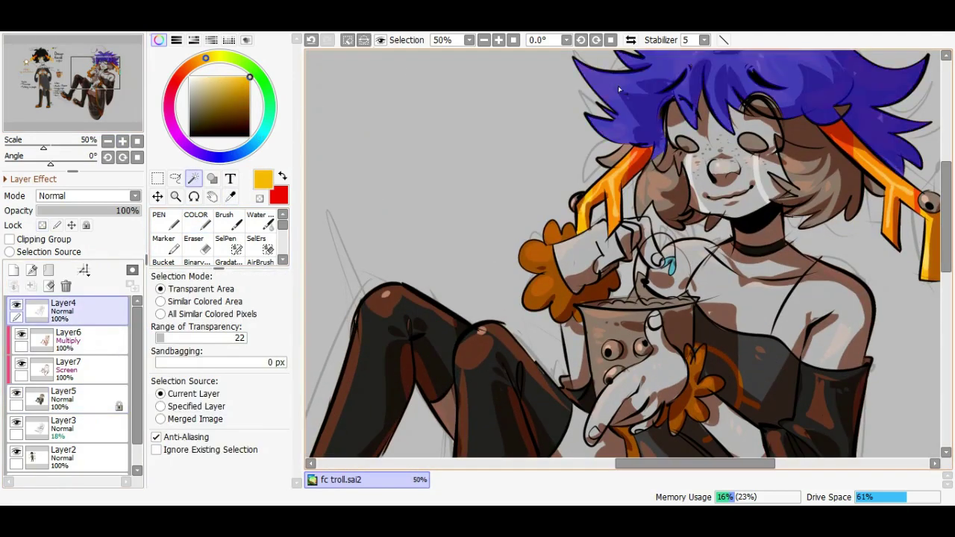
click(522, 112)
key(ctrl+z)
click(664, 194)
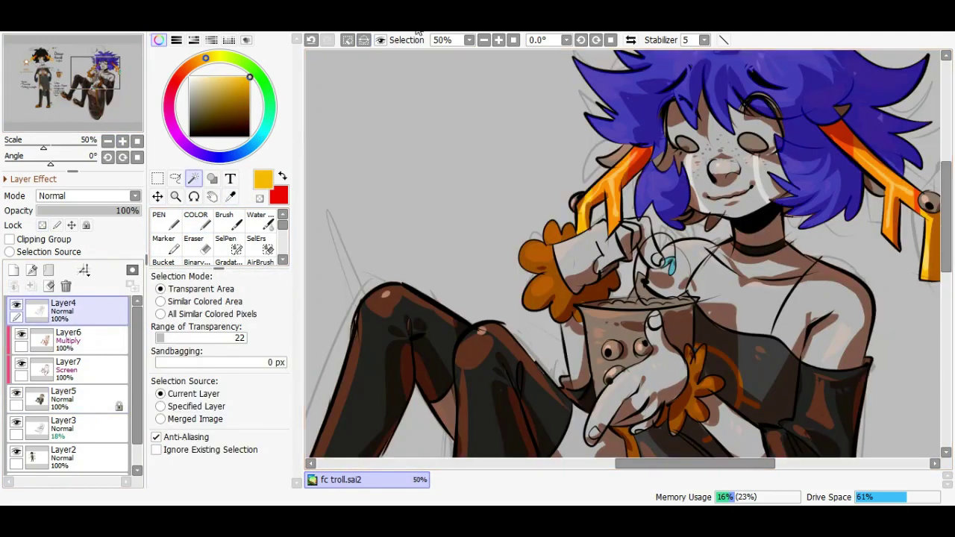
click(196, 221)
drag(668, 112, 676, 140)
click(82, 395)
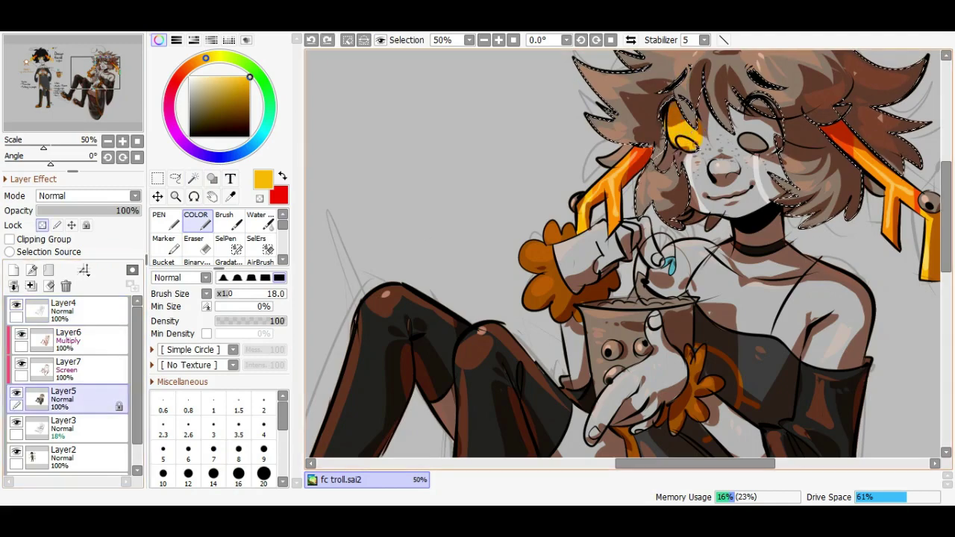
mouse_move(96, 69)
mouse_down()
mouse_move(66, 59)
mouse_move(109, 65)
mouse_up()
Paint both irises dark gray on Layer5, check the face mirrored, and clear the selection
alt+click(430, 196)
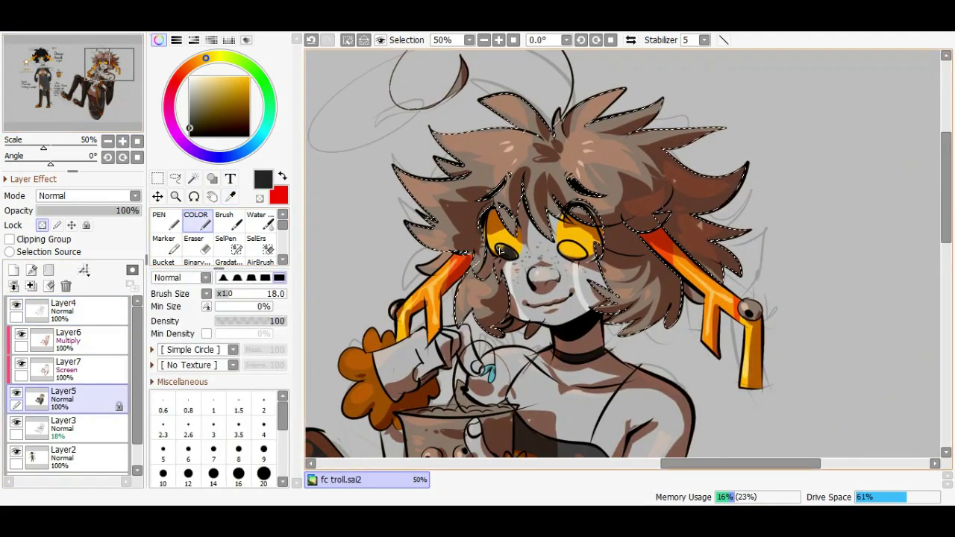
alt+click(576, 246)
key(h)
key(h)
key(ctrl+d)
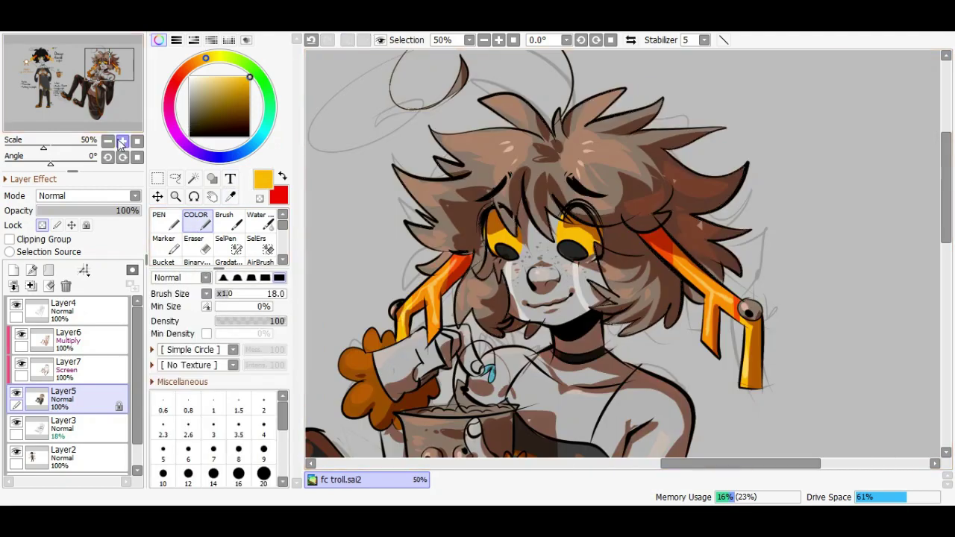
Paint the shoe toes brown and the googly eyes on the pot, horn and shoes yellow on Layer5
click(120, 142)
key(alt)
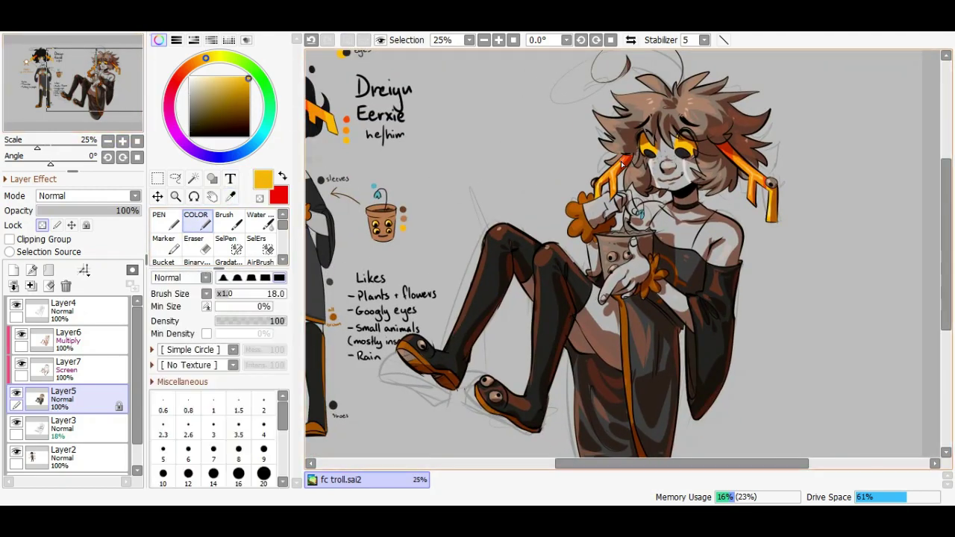
drag(437, 338, 504, 306)
alt+click(496, 332)
drag(558, 351, 544, 357)
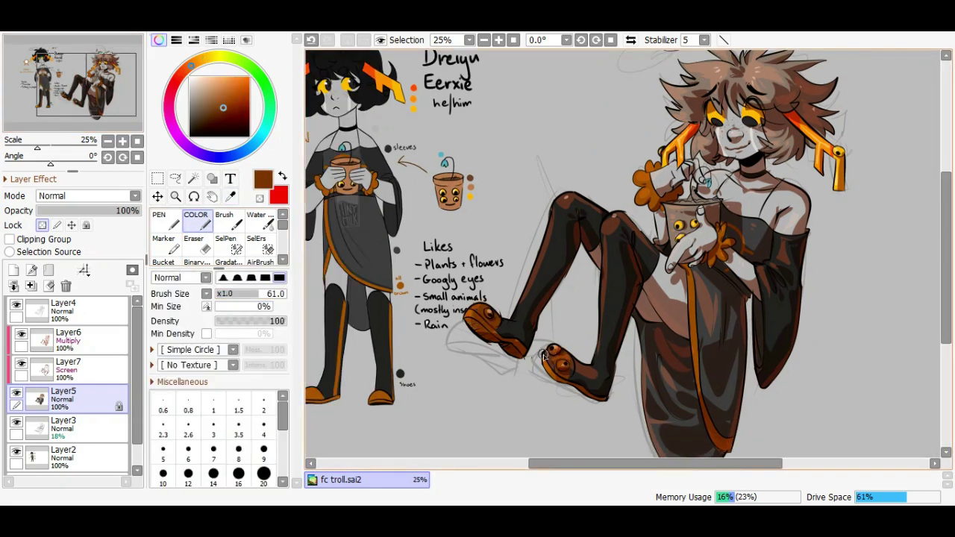
alt+click(693, 220)
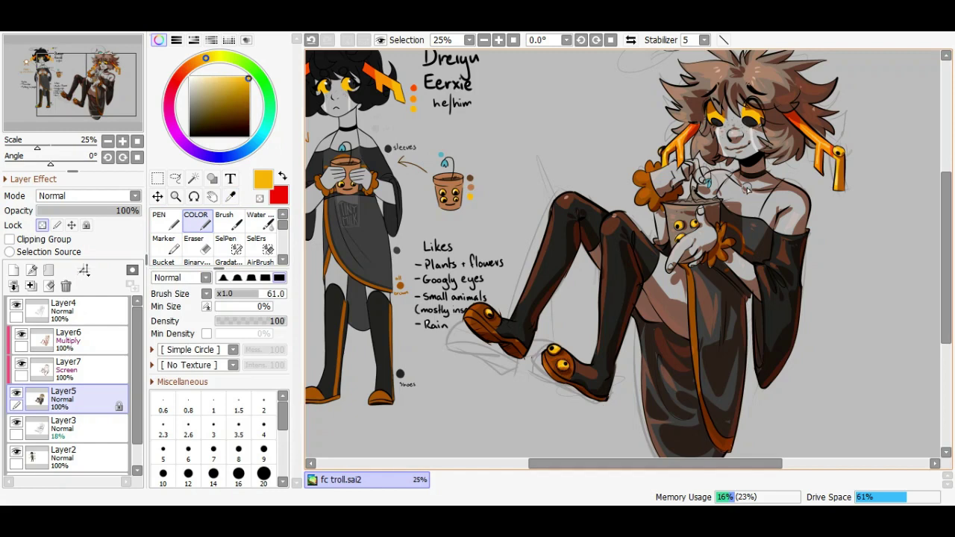
Select all the hair sections from Layer4's lines and fill them on Layer5 with near-black sampled from the reference
key(w)
click(779, 134)
shift+click(717, 89)
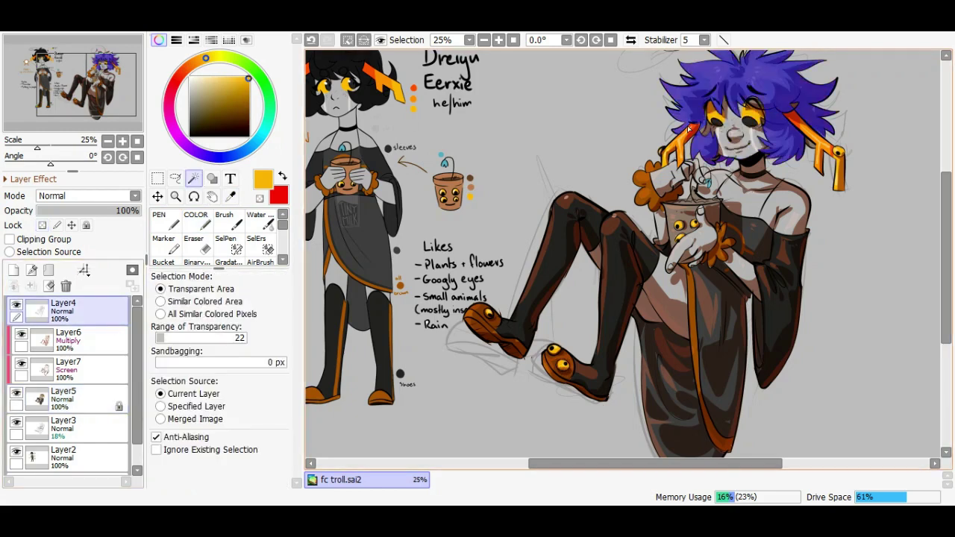
key(ctrl+d)
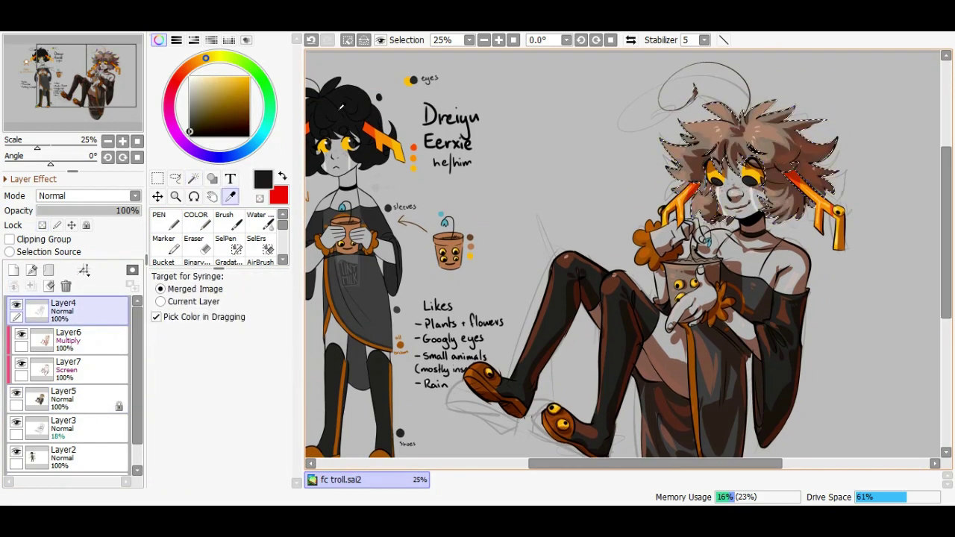
click(64, 396)
drag(367, 88, 408, 65)
Select the dark hair and clothing on Layer5, adjust the Screen lighting within them on Layer7, and deselect
click(193, 178)
click(662, 338)
key(b)
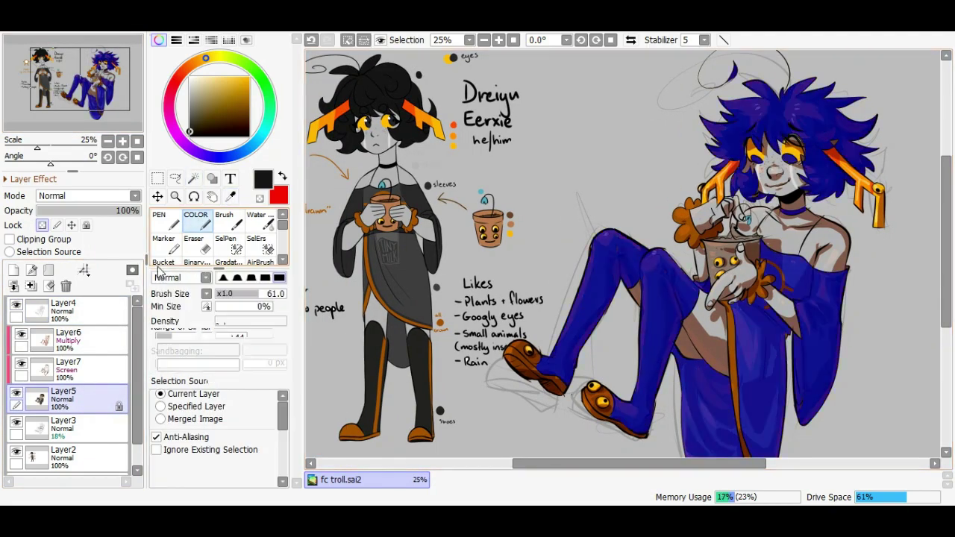
click(68, 366)
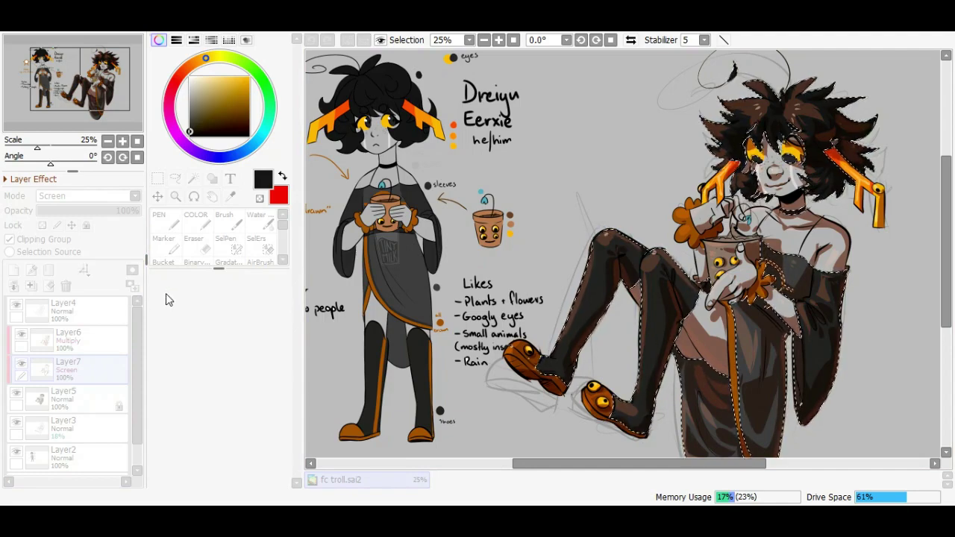
click(348, 41)
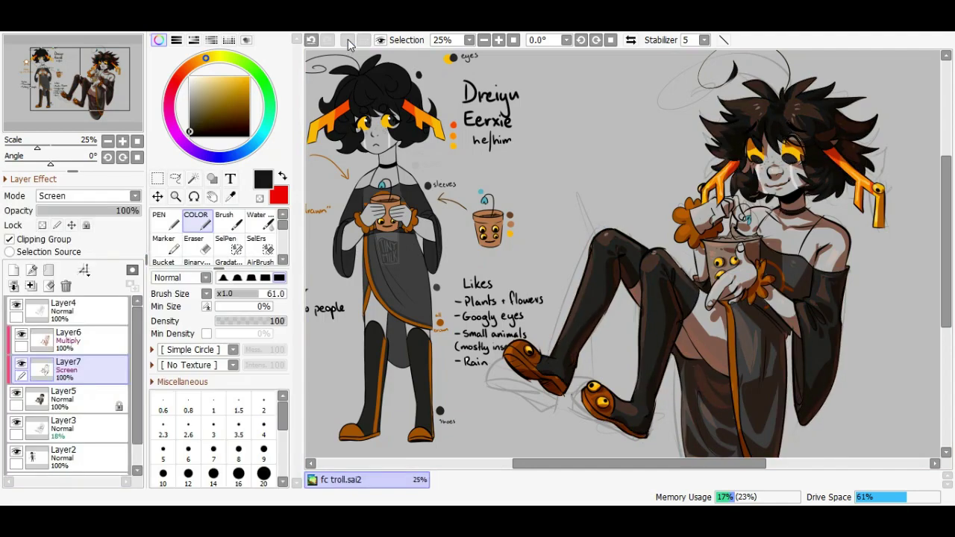
Paint the fingernails orange-red with yellow accents on Layer5, and check the drawing mirrored
scroll(781, 235, up, 1)
alt+click(522, 90)
click(64, 395)
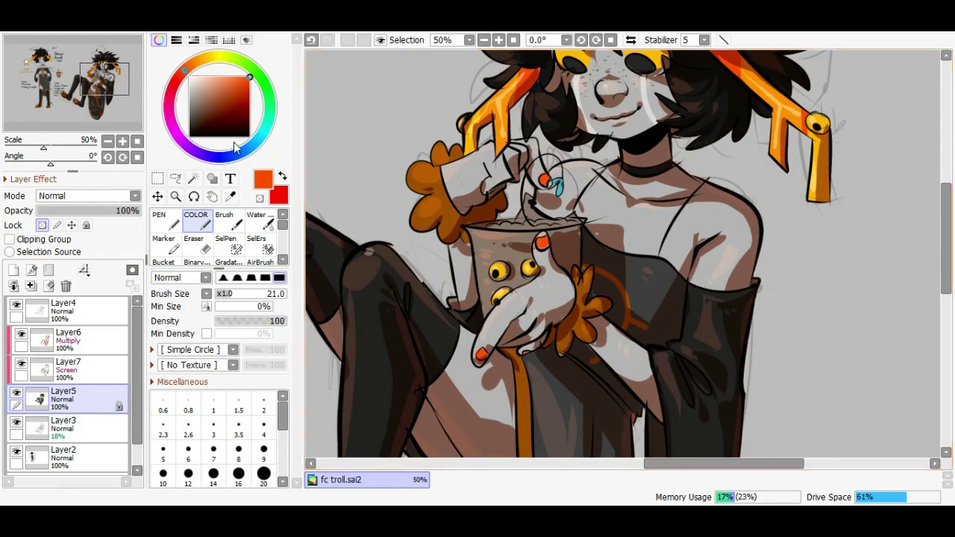
alt+click(529, 265)
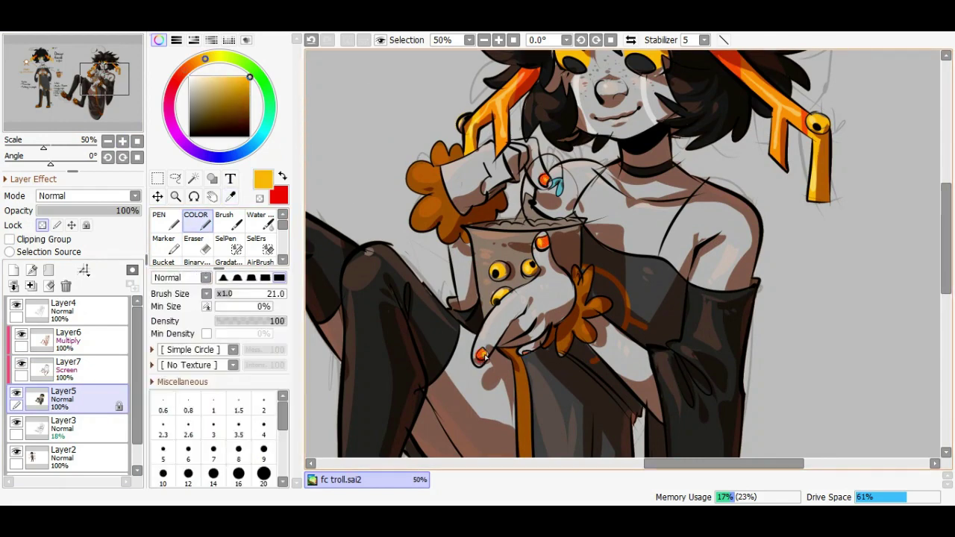
scroll(539, 328, down, 2)
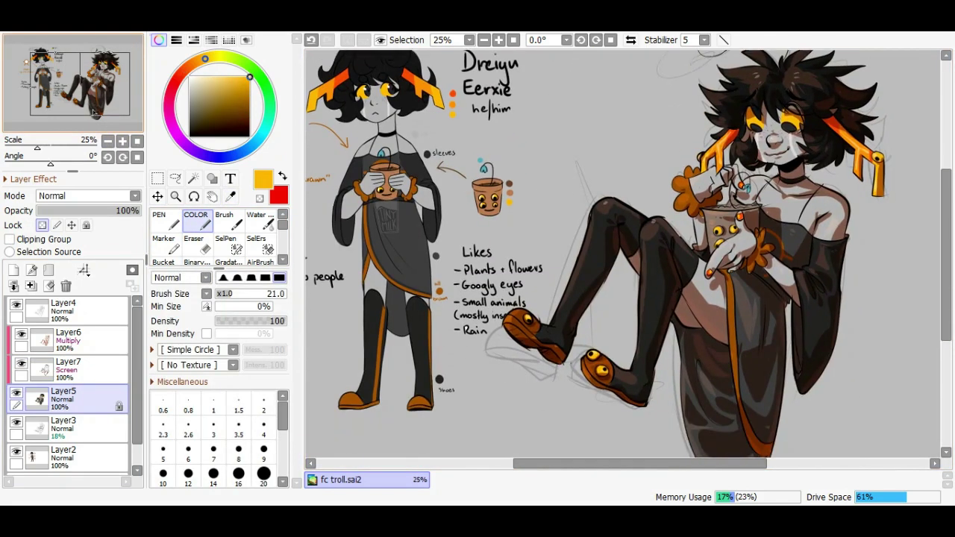
key(h)
key(h)
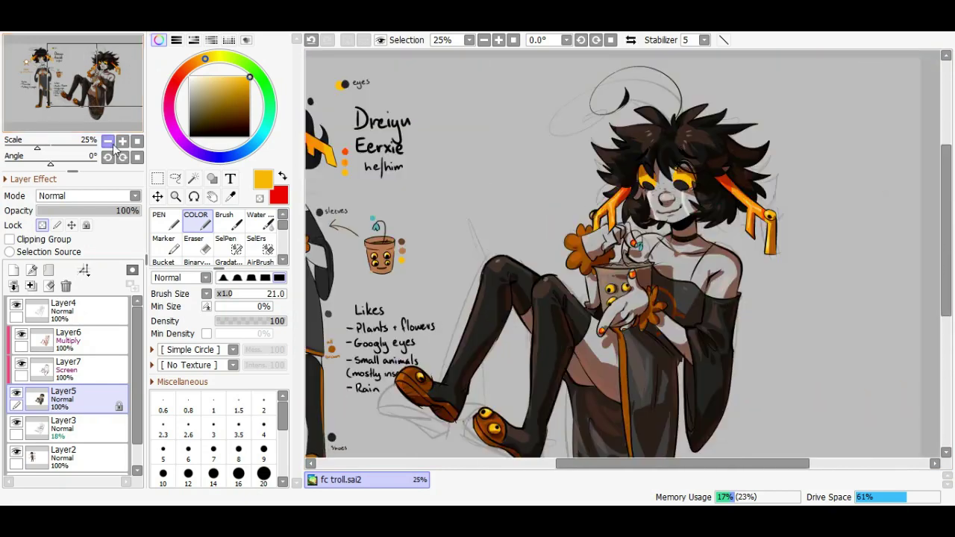
Paint black pupils inside both dark gray irises on Layer5 with the COLOR brush
scroll(809, 139, up, 1)
alt+click(809, 139)
drag(731, 64, 660, 165)
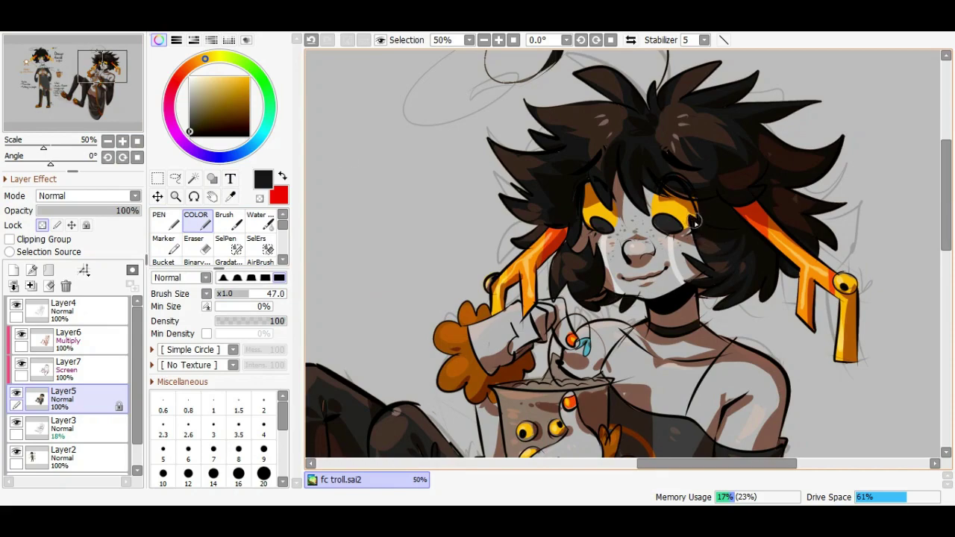
scroll(694, 222, up, 3)
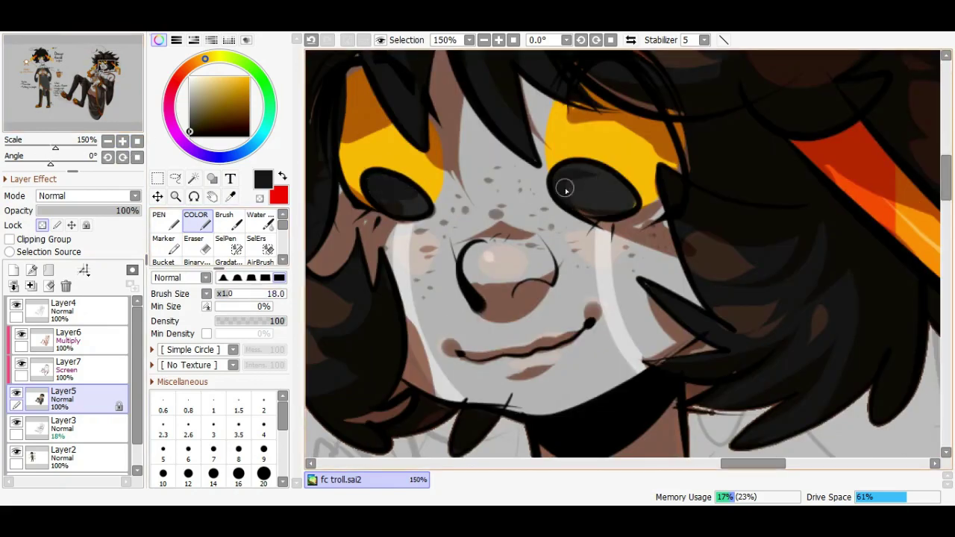
mouse_move(606, 187)
mouse_down()
mouse_move(592, 162)
mouse_move(567, 176)
mouse_up()
drag(399, 187, 388, 190)
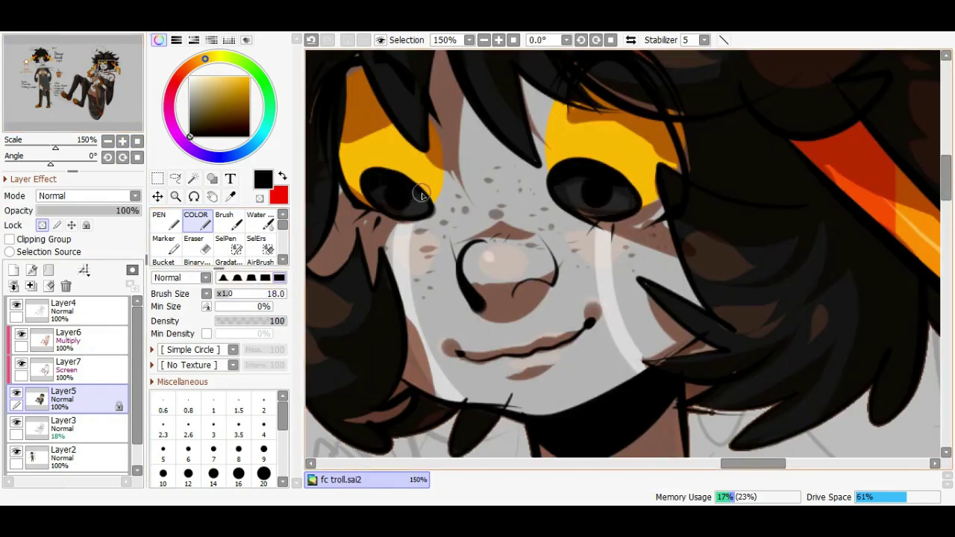
Add gray reflections to both irises on Layer5, and paint round white highlights on both eyes on a new layer above Layer4
alt+click(413, 200)
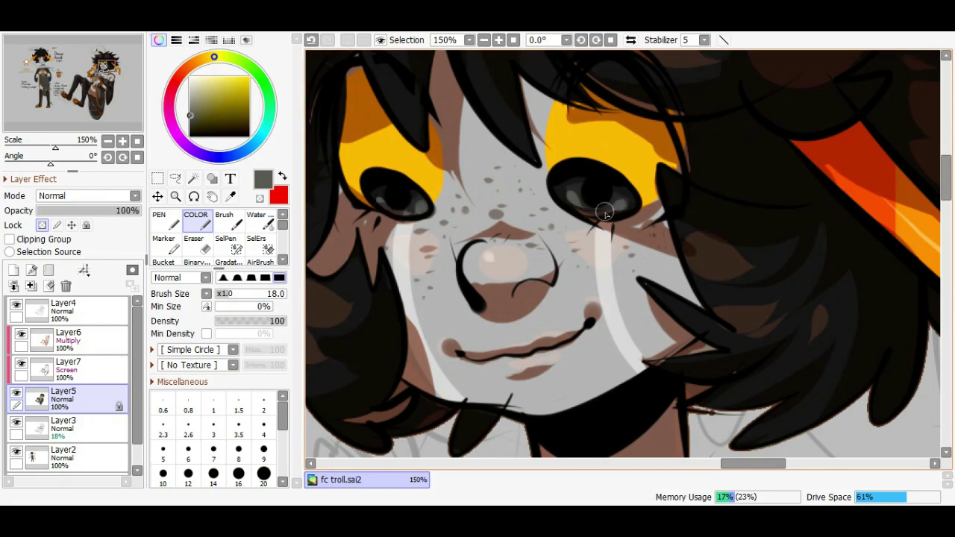
alt+click(420, 214)
click(13, 269)
click(190, 77)
click(367, 164)
click(379, 140)
click(567, 157)
click(581, 132)
click(423, 179)
click(436, 181)
Clean up the eye on the side nearer the fully visible horn with sampled skin, black and yellow, and repaint its large white highlight
alt+click(542, 165)
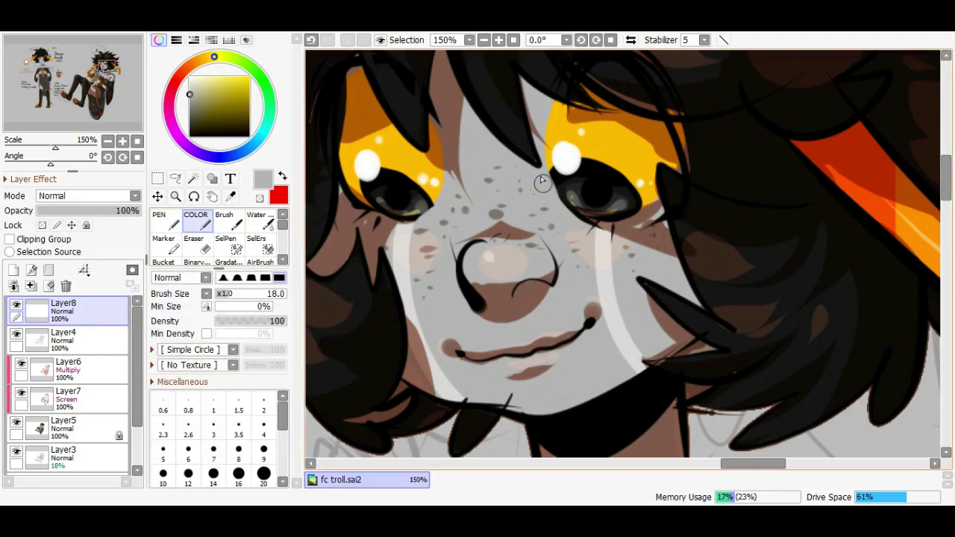
drag(542, 182, 460, 266)
click(100, 107)
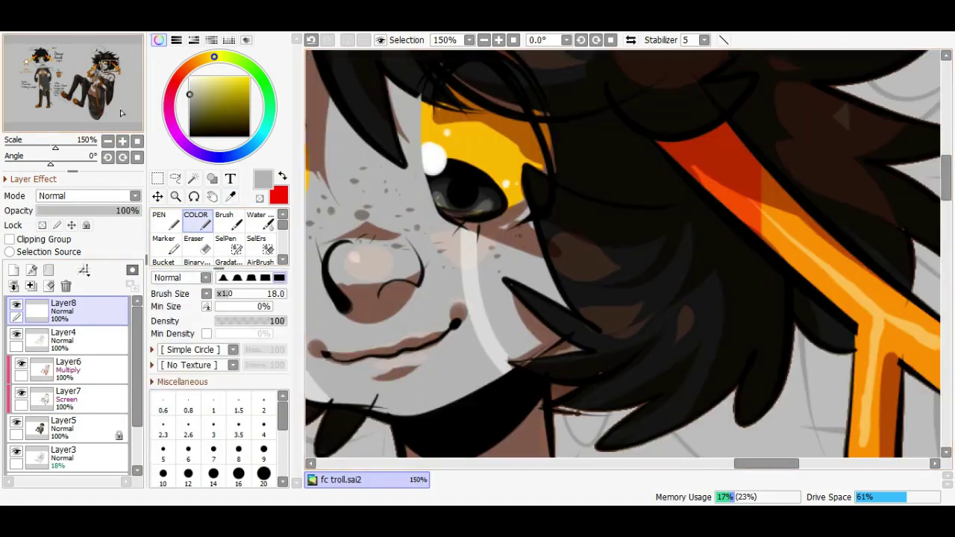
scroll(458, 219, down, 2)
scroll(458, 219, up, 2)
alt+click(441, 159)
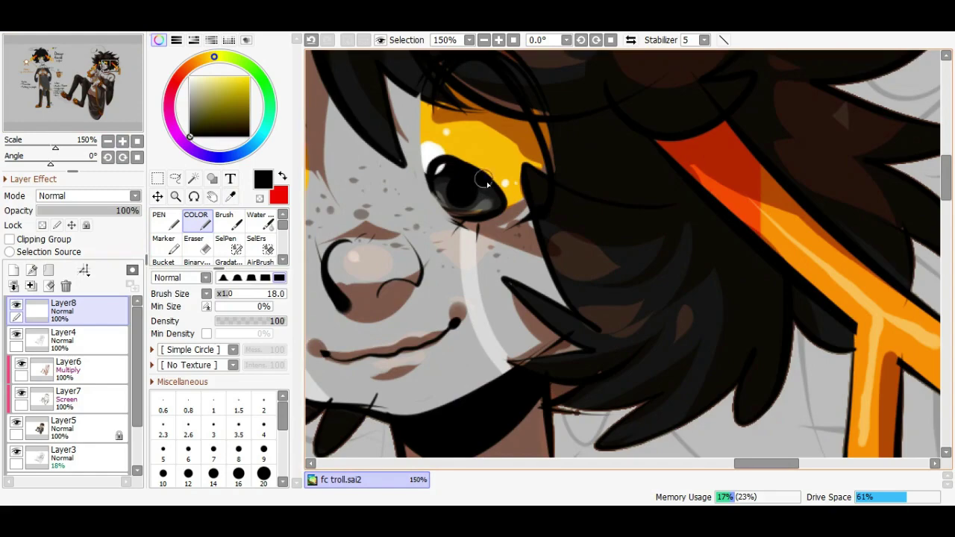
alt+click(426, 167)
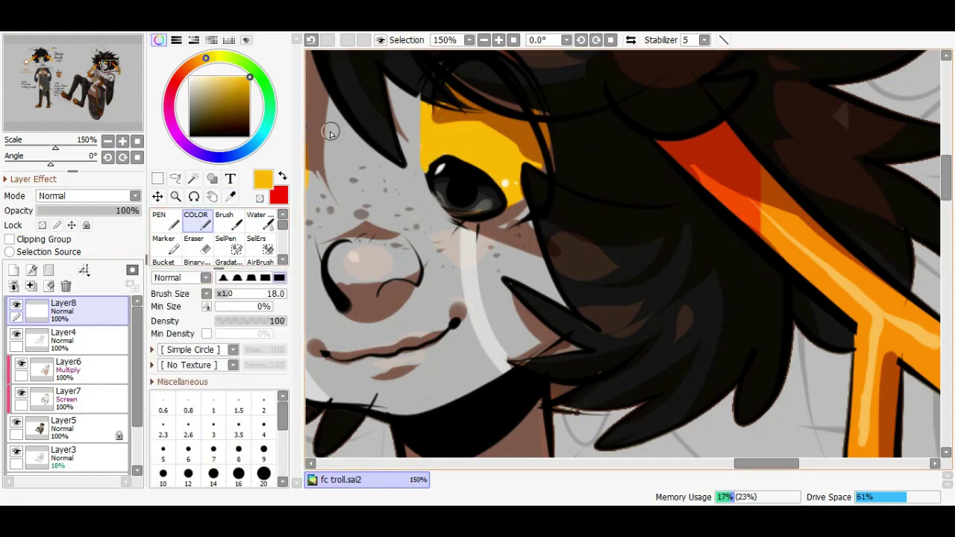
alt+click(395, 140)
alt+click(507, 182)
click(441, 145)
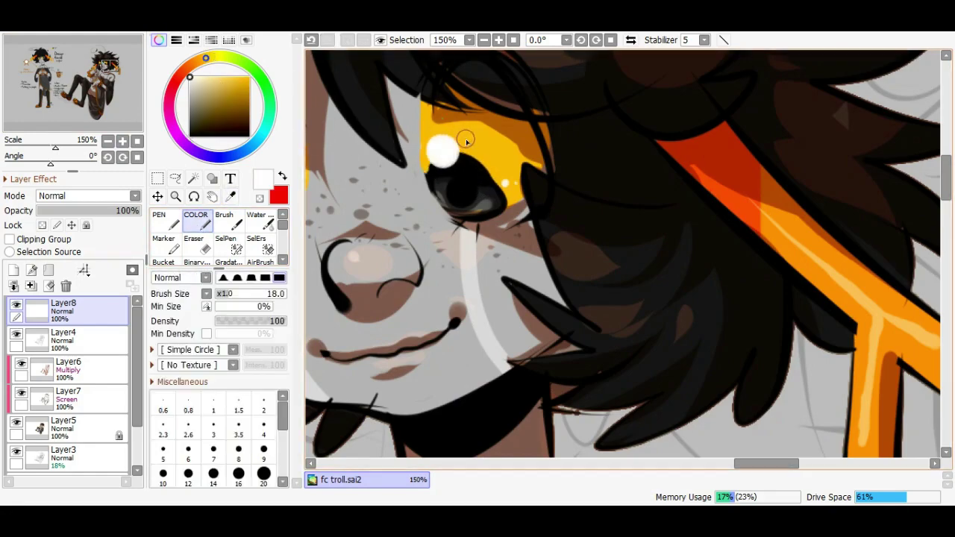
Paint over the stray lines around the eyes and brows on Layer8 with sampled dark hair and orange-brown tones
click(108, 142)
click(123, 142)
click(123, 142)
click(123, 141)
alt+click(465, 215)
alt+click(627, 222)
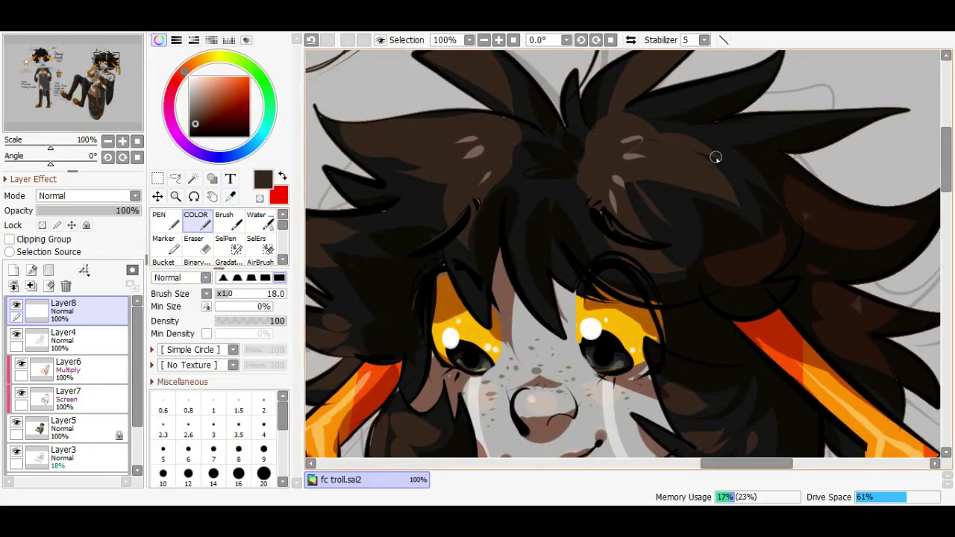
alt+click(441, 320)
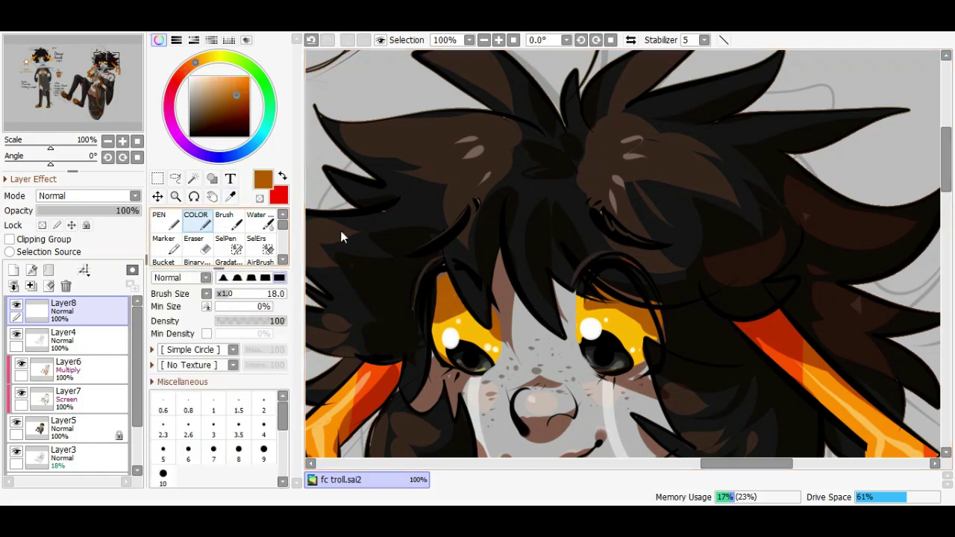
alt+click(598, 246)
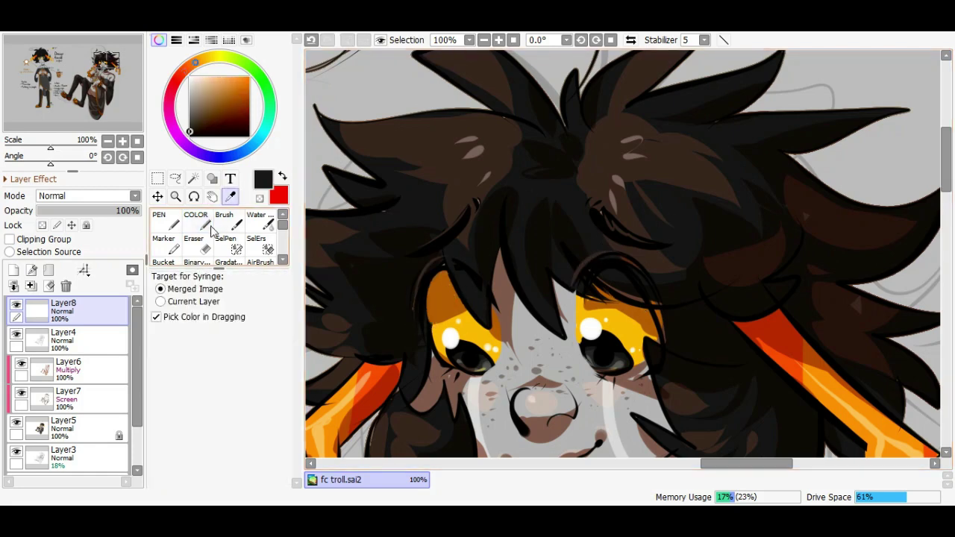
alt+click(665, 266)
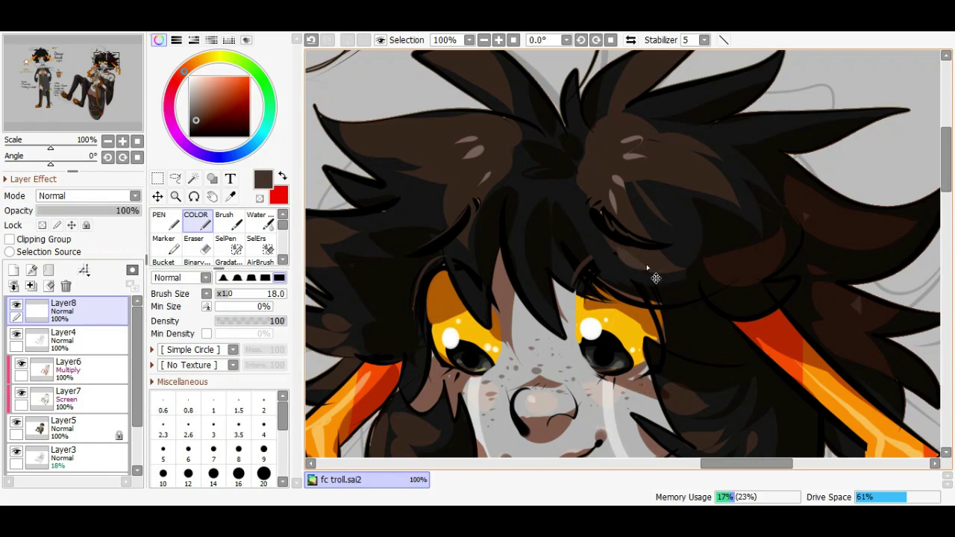
Paint sampled light-brown highlights on the hair crown at both sides of the parting, and carve them into strands with dark brown
alt+click(466, 142)
drag(455, 160, 480, 145)
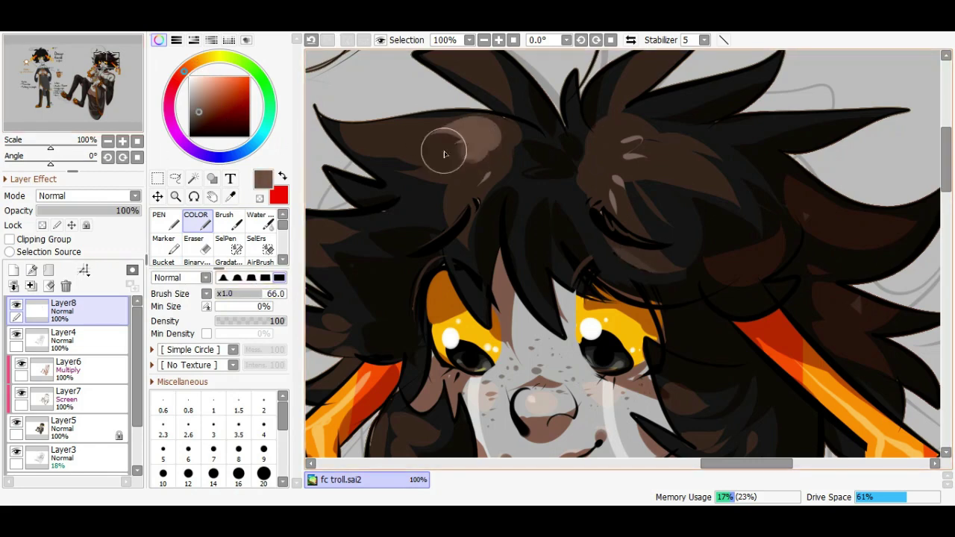
drag(656, 150, 629, 197)
drag(672, 134, 604, 149)
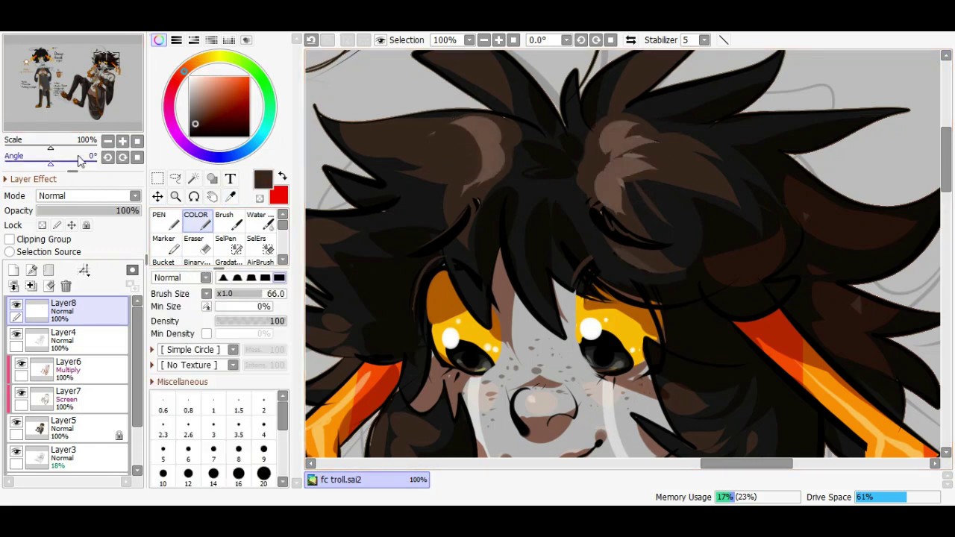
drag(323, 162, 395, 303)
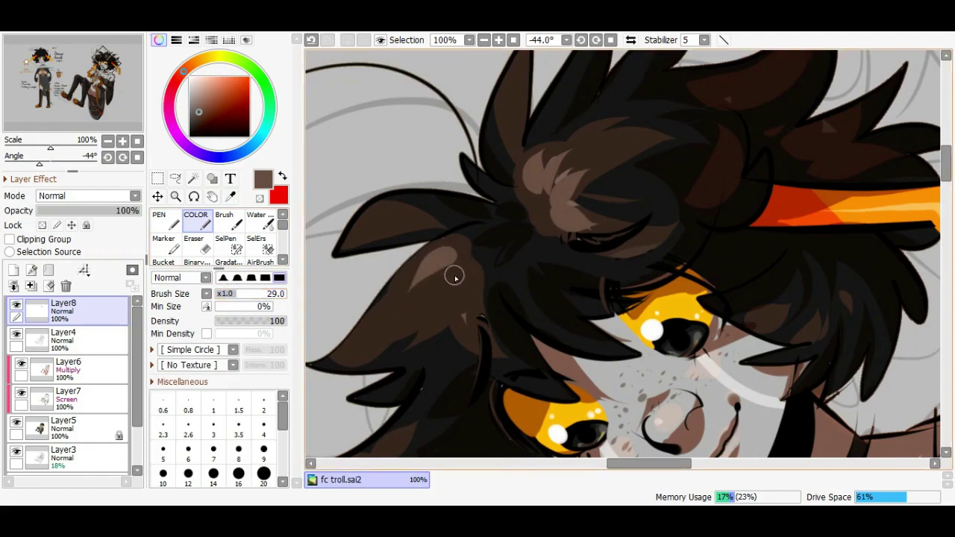
alt+click(484, 273)
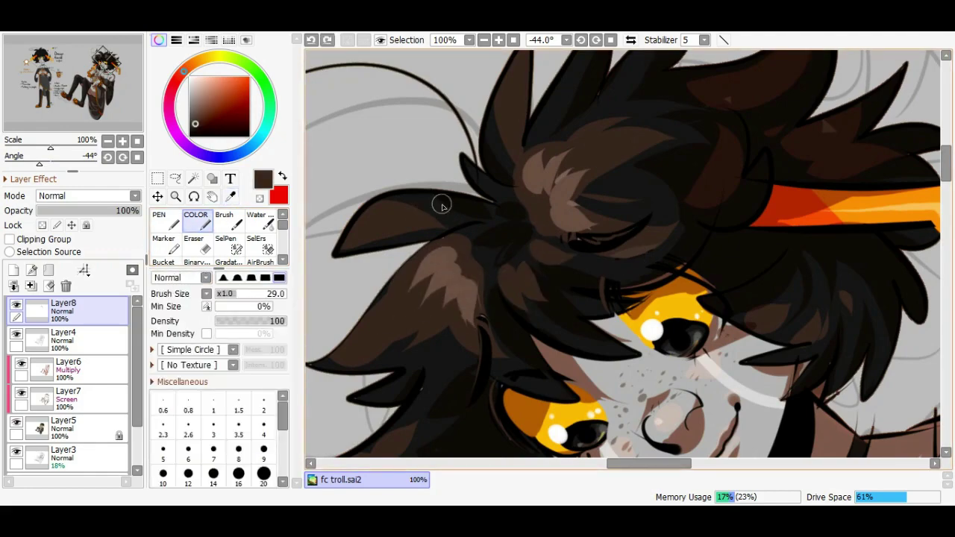
Add smaller brown highlights to the fringe, outer tufts and top spikes of the hair on Layer8, shaping them with sampled dark tones
click(109, 156)
click(107, 141)
click(108, 140)
click(107, 140)
click(123, 140)
click(123, 140)
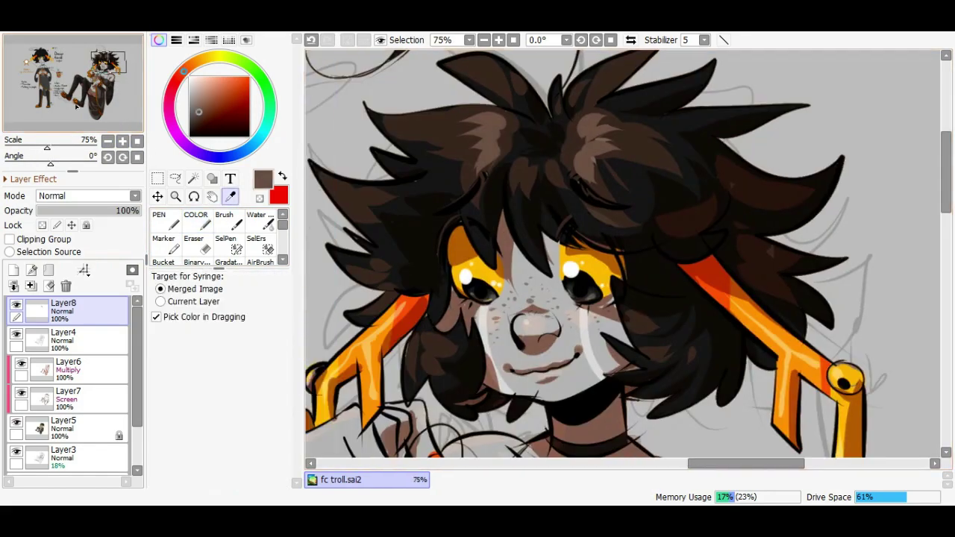
alt+click(410, 230)
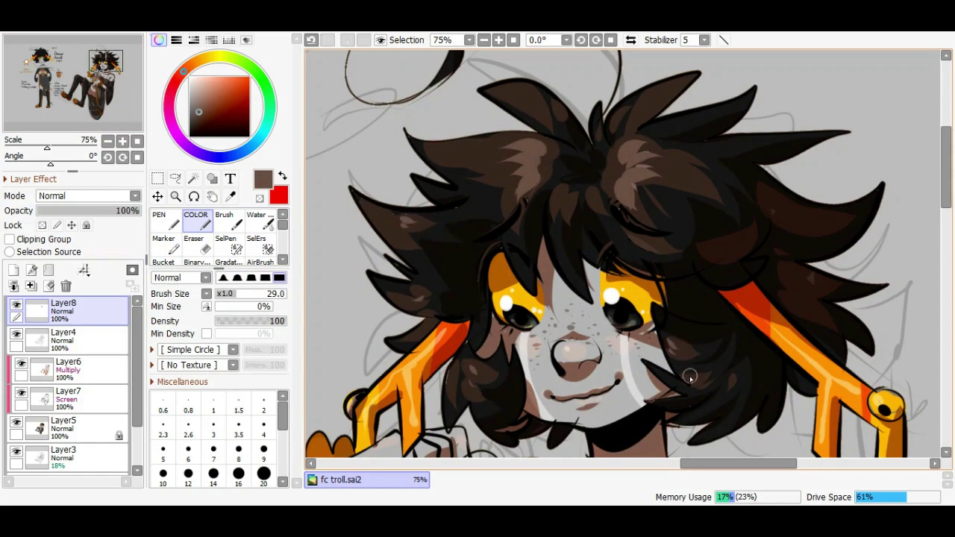
alt+click(453, 144)
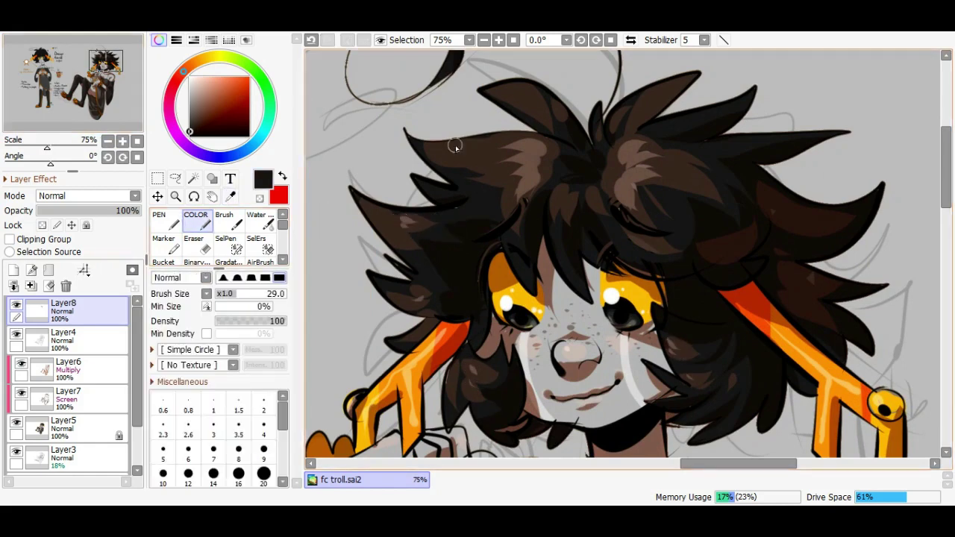
alt+click(569, 164)
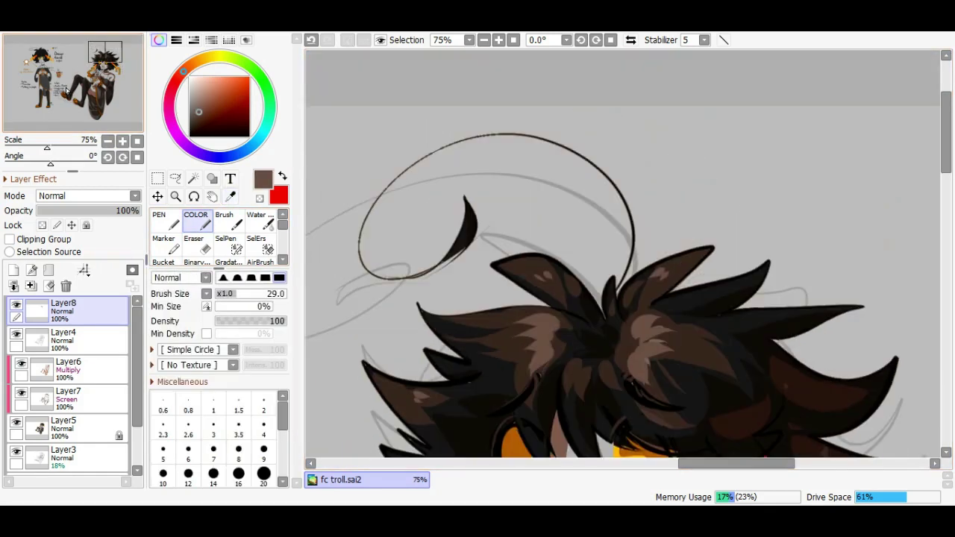
Shade the tip of the long curl above the head with sampled brown, and outline the curl with a freeform lasso on Layer5
scroll(646, 97, up, 3)
click(208, 218)
alt+click(457, 246)
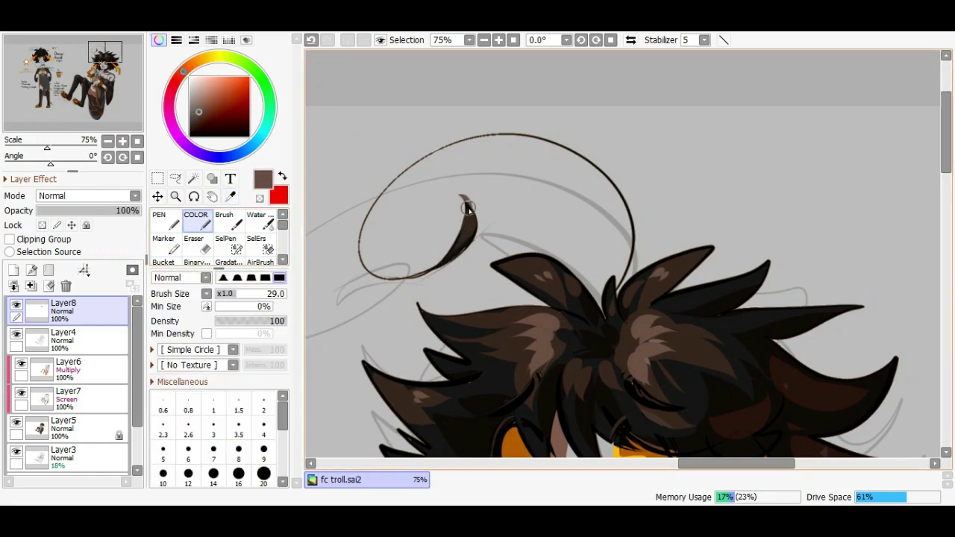
click(176, 178)
click(63, 424)
mouse_move(438, 252)
mouse_down()
mouse_move(551, 90)
mouse_move(630, 280)
mouse_up()
click(108, 141)
click(108, 141)
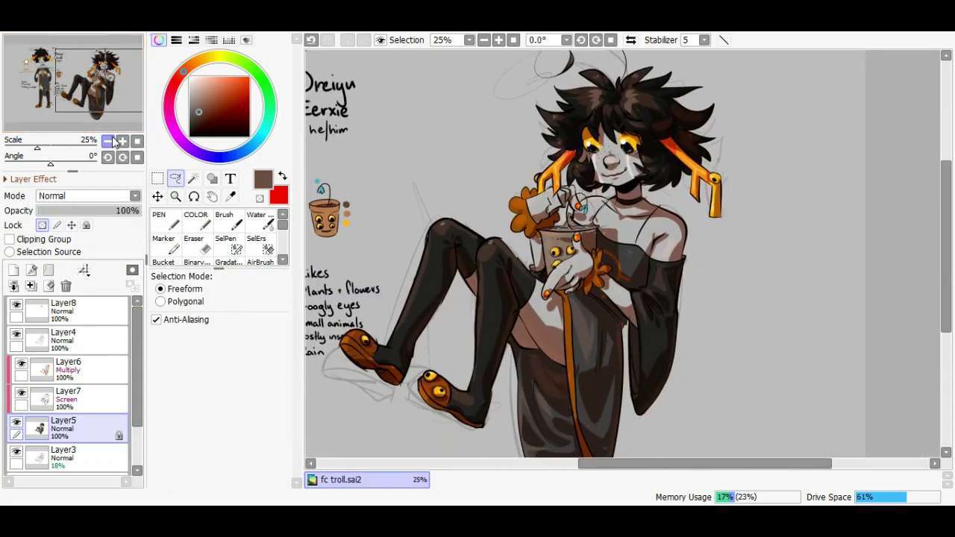
Lock Layer4's opacity and recolor the linework over the skin with sampled reddish brown, using the COLOR brush at size 63
click(64, 336)
scroll(597, 246, up, 1)
click(196, 218)
alt+click(703, 240)
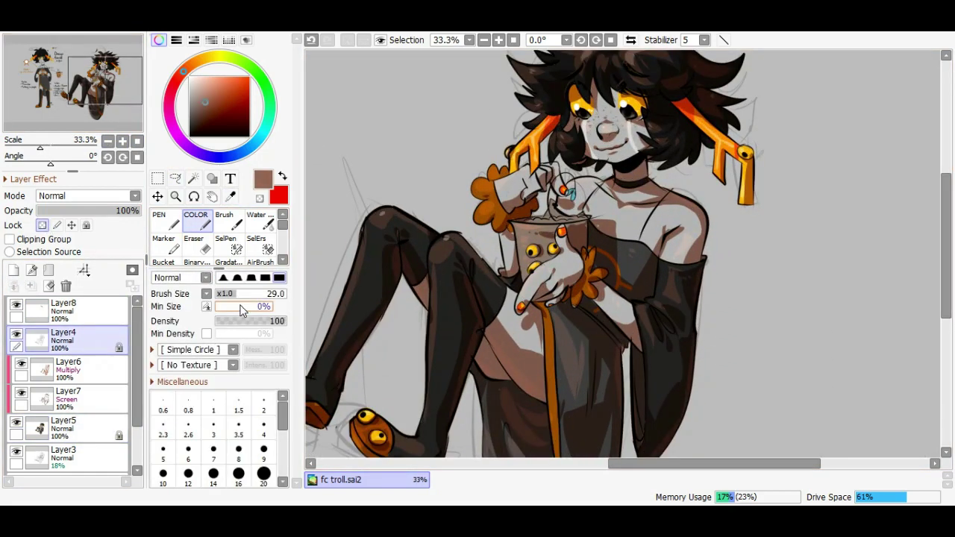
alt+click(705, 228)
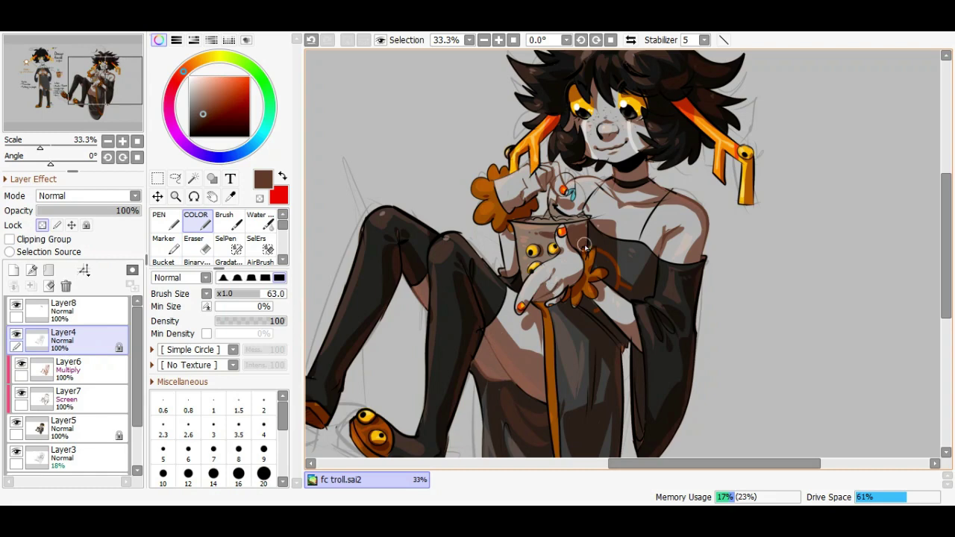
drag(637, 288, 662, 344)
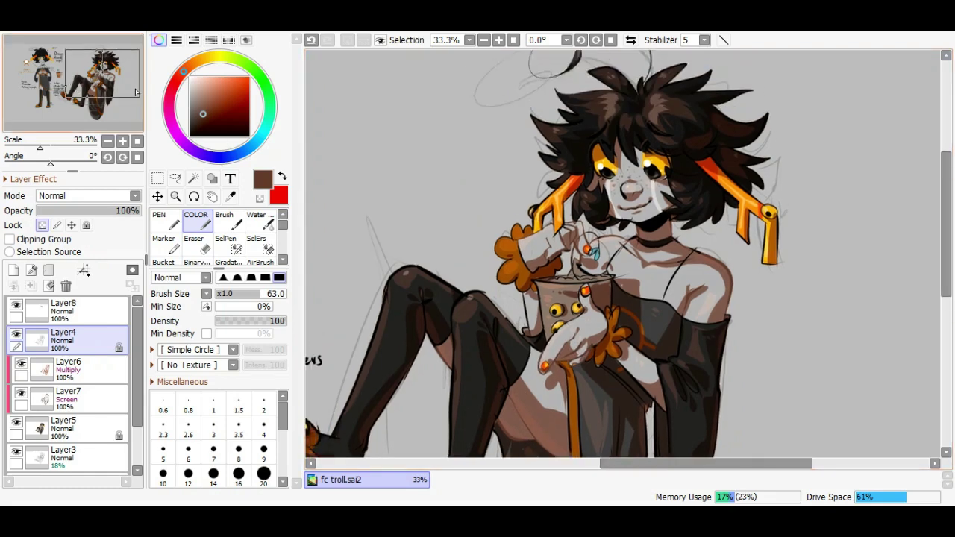
Recolor Layer4's linework on the horns, pot and ruffled cuffs with sampled orange-brown tones
alt+click(770, 218)
alt+click(749, 229)
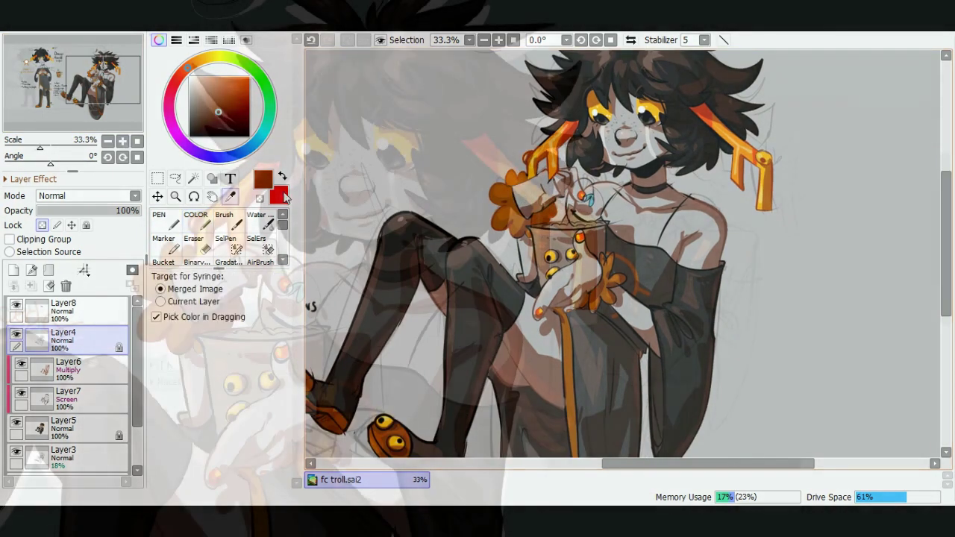
alt+click(549, 211)
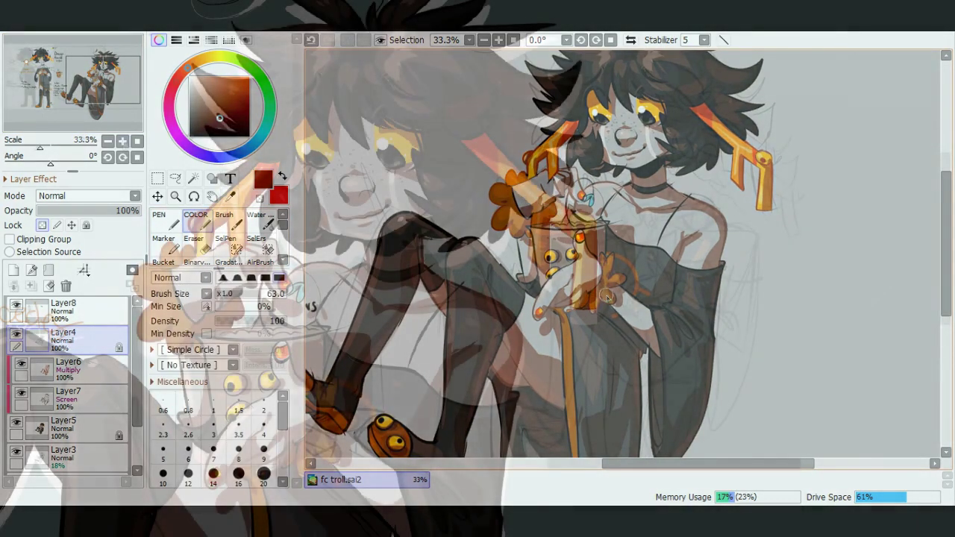